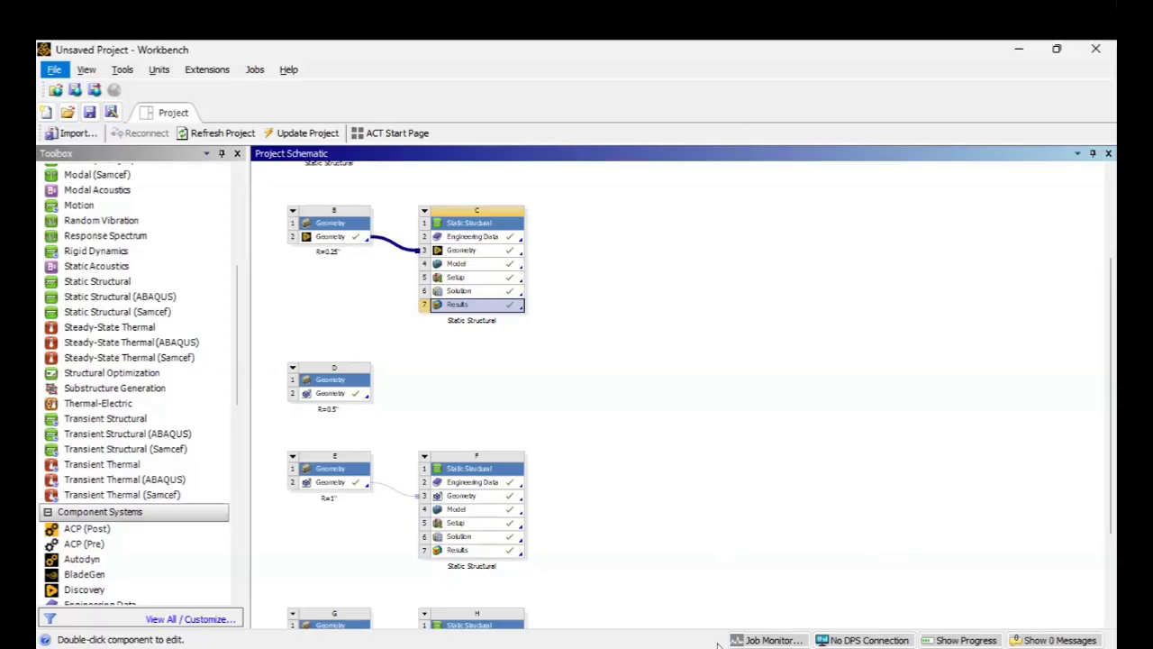
Step: Switch to the Word project document and read the Part III stepped plate radius study, including its dimension drawings, circled corners and tips
{"action": "mouse_move", "coordinate": [718, 645]}
{"action": "left_click", "coordinate": [737, 598]}
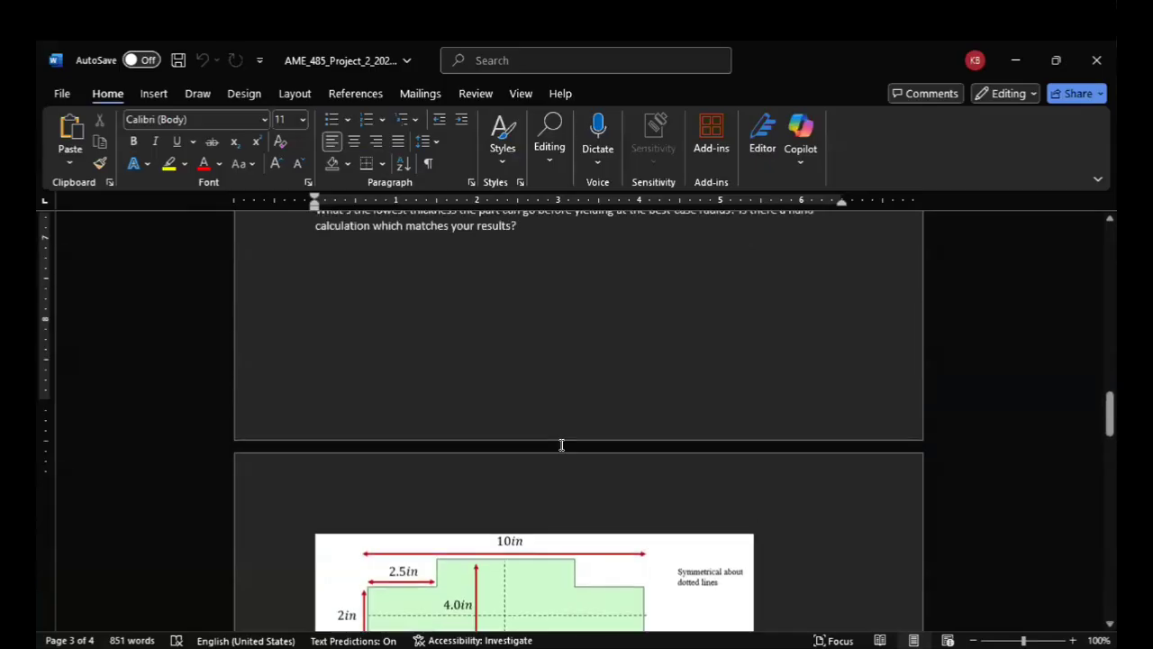
{"action": "scroll", "coordinate": [561, 444], "scroll_direction": "up", "scroll_amount": 10}
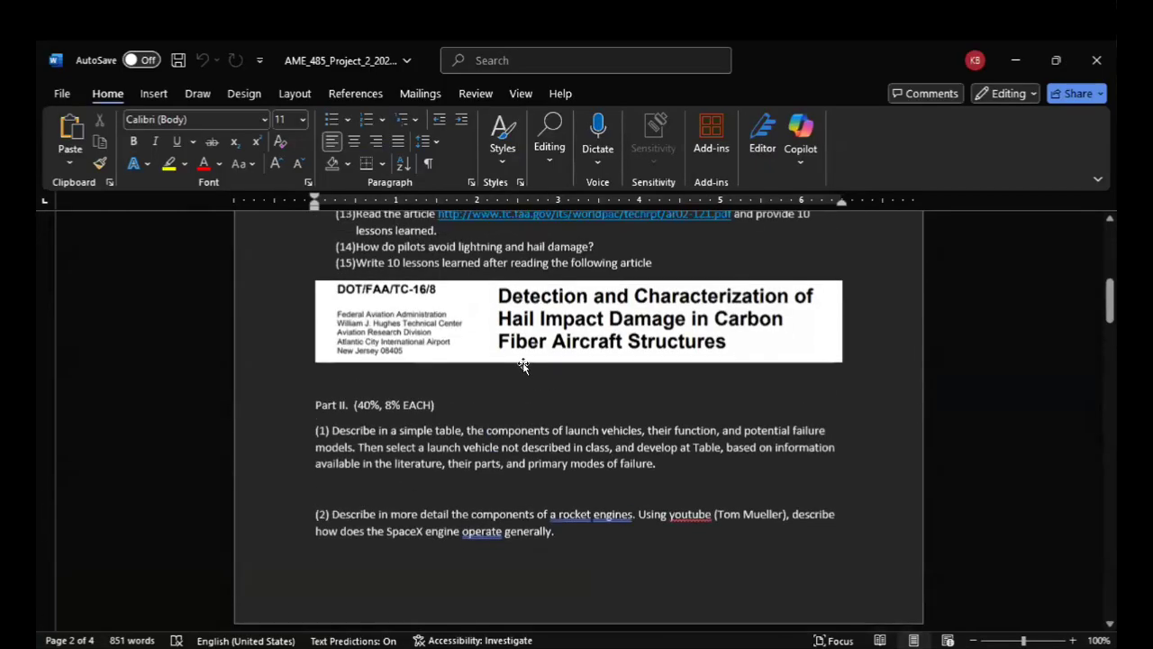
{"action": "scroll", "coordinate": [523, 364], "scroll_direction": "up", "scroll_amount": 1}
{"action": "scroll", "coordinate": [541, 396], "scroll_direction": "down", "scroll_amount": 10}
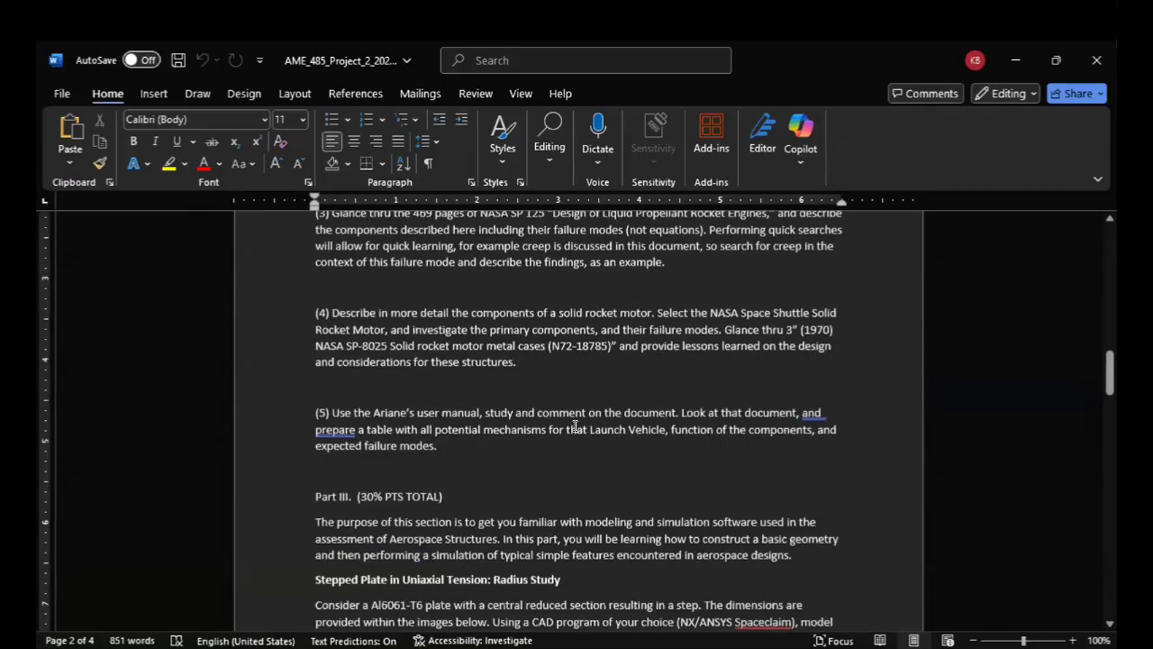
{"action": "scroll", "coordinate": [575, 427], "scroll_direction": "down", "scroll_amount": 6}
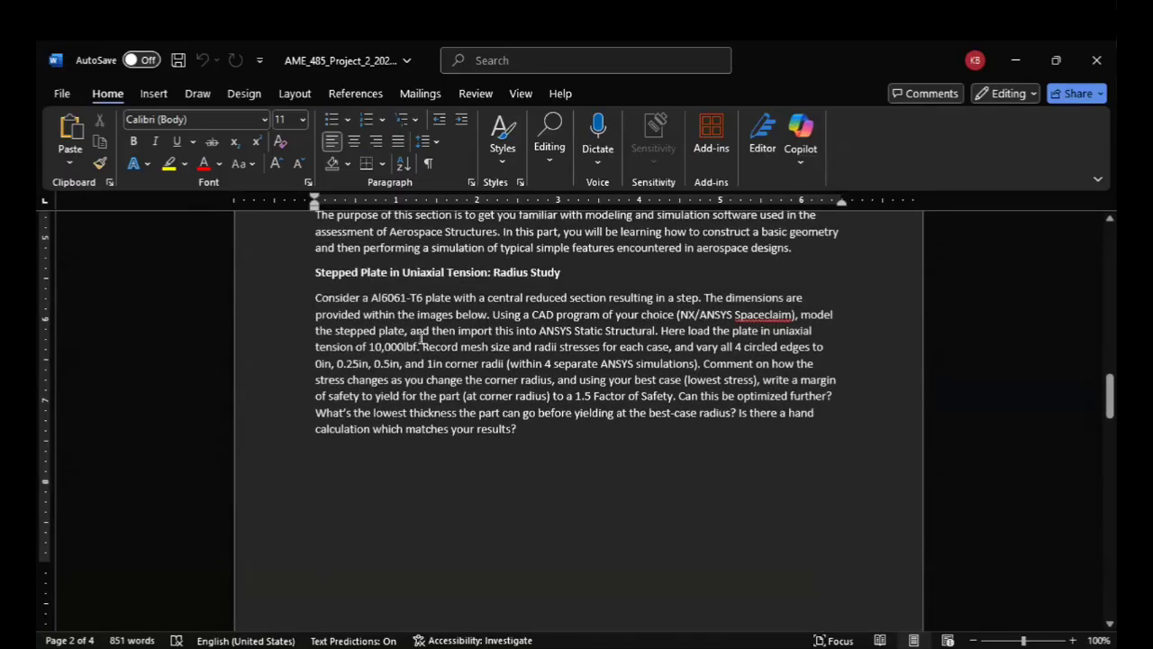
{"action": "scroll", "coordinate": [420, 338], "scroll_direction": "down", "scroll_amount": 1}
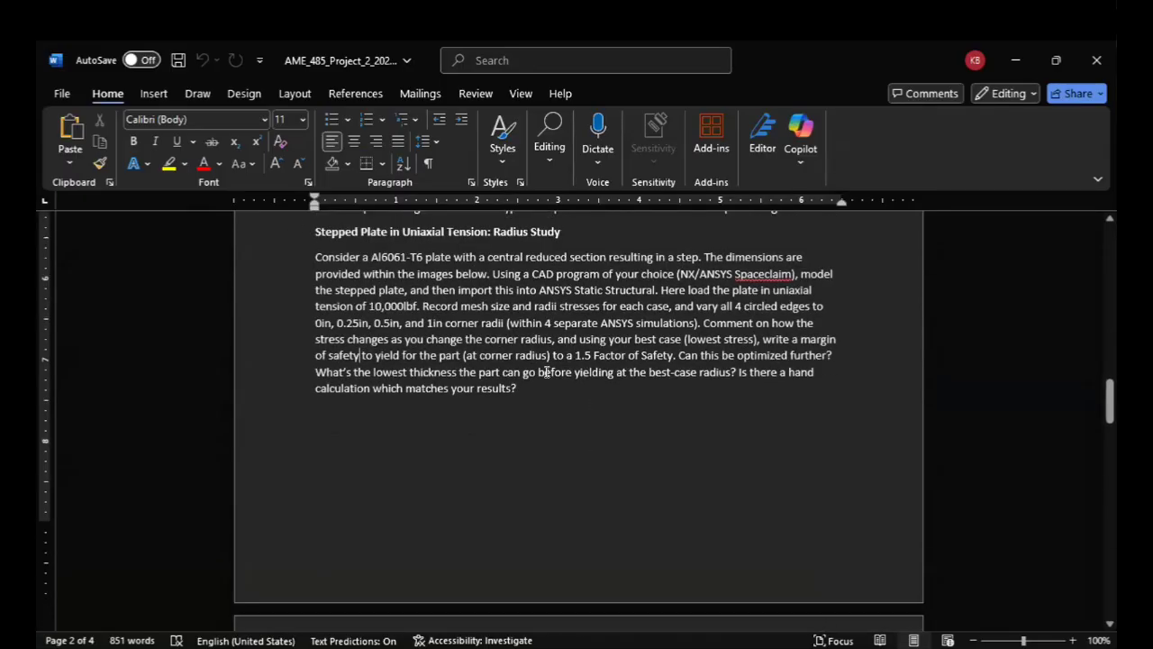
{"action": "scroll", "coordinate": [561, 382], "scroll_direction": "down", "scroll_amount": 8}
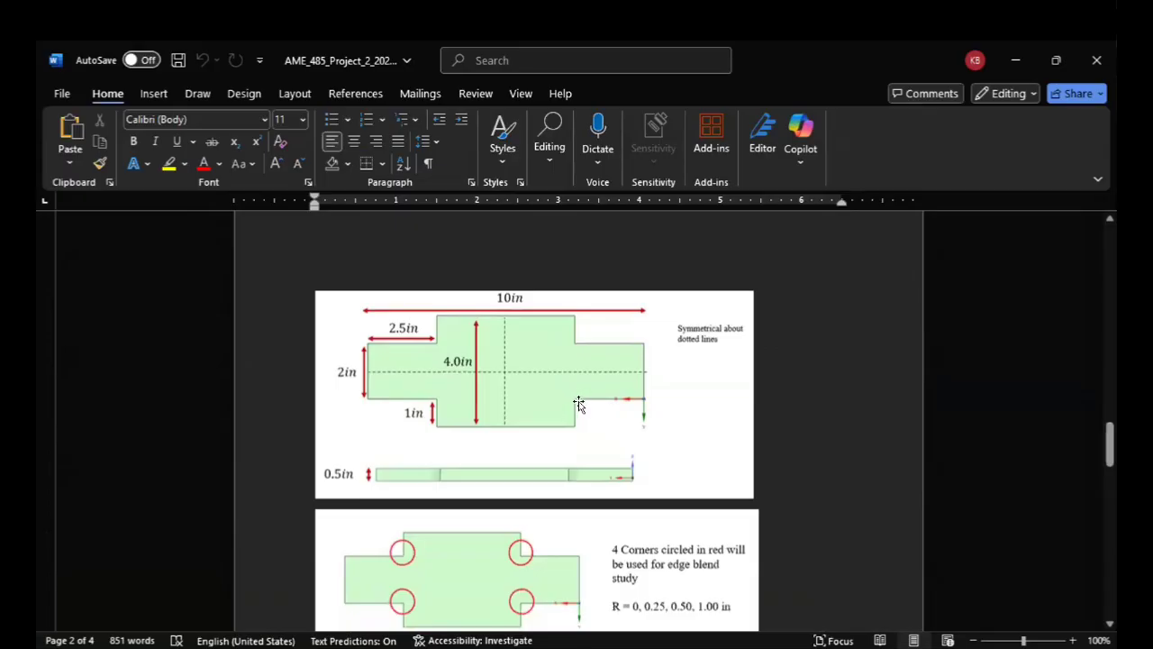
{"action": "scroll", "coordinate": [552, 280], "scroll_direction": "down", "scroll_amount": 1}
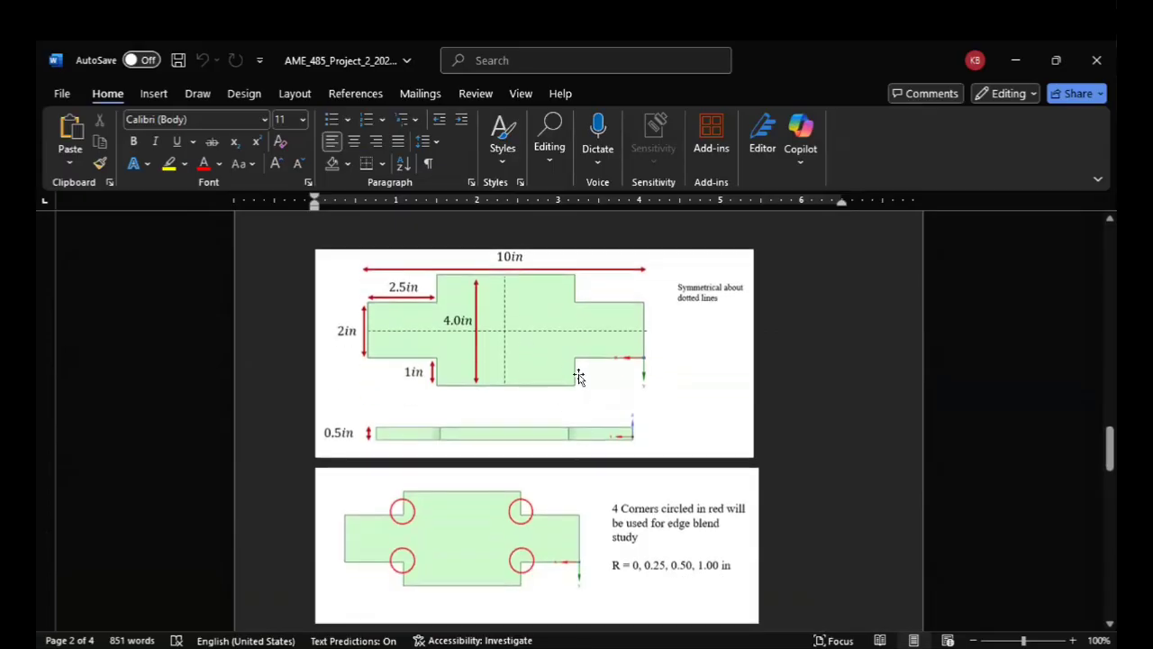
{"action": "scroll", "coordinate": [899, 489], "scroll_direction": "down", "scroll_amount": 5}
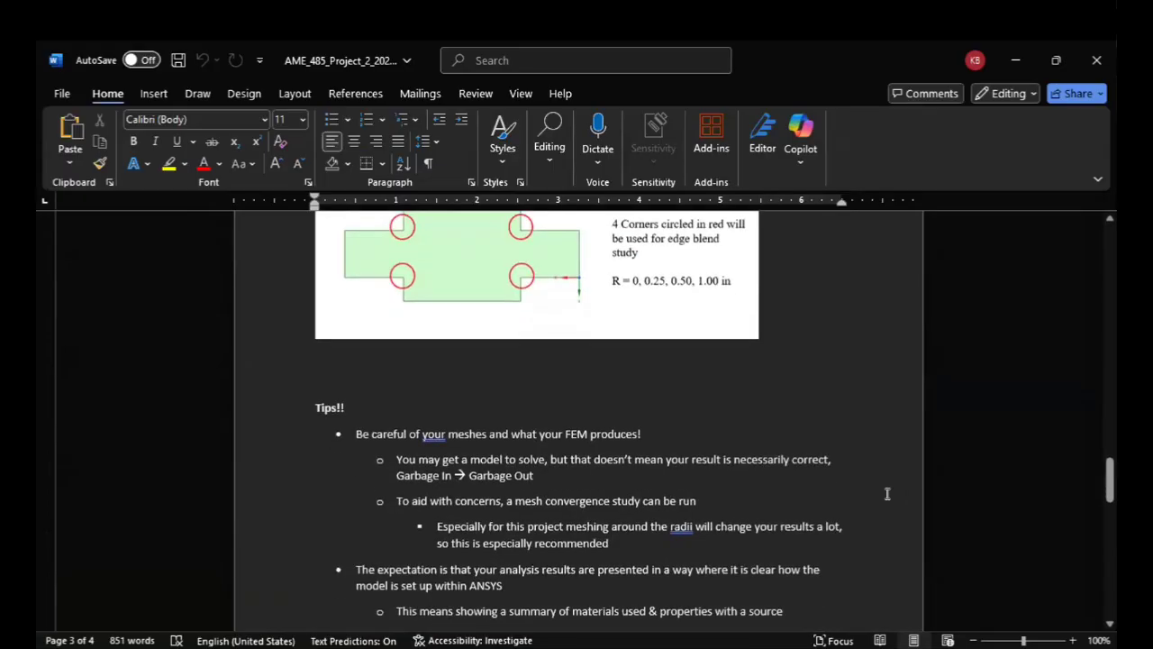
{"action": "scroll", "coordinate": [886, 493], "scroll_direction": "up", "scroll_amount": 4}
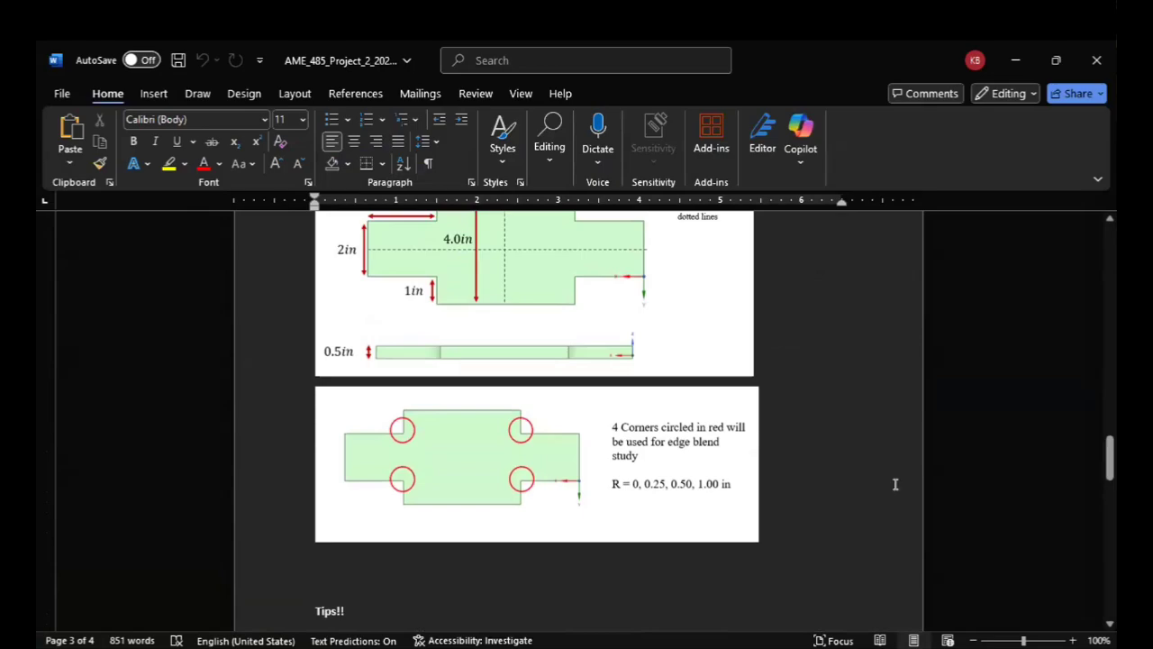
Step: Switch to Workbench and review the linked geometry and static structural systems in the project schematic
{"action": "key", "text": "alt+Tab"}
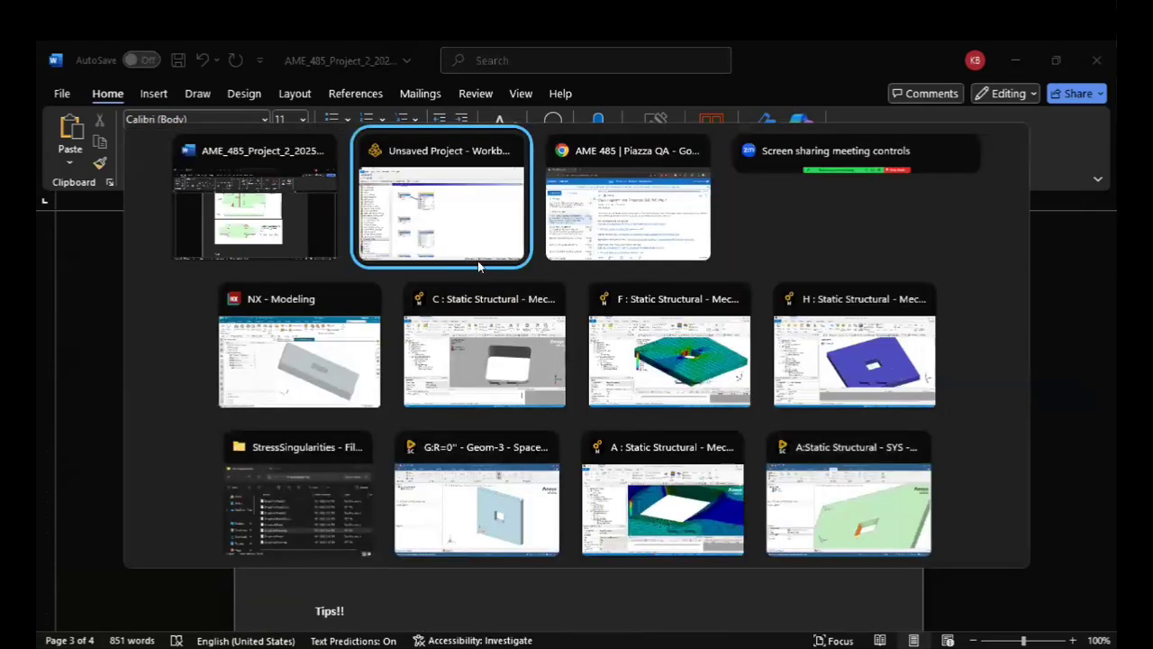
{"action": "left_click", "coordinate": [506, 259]}
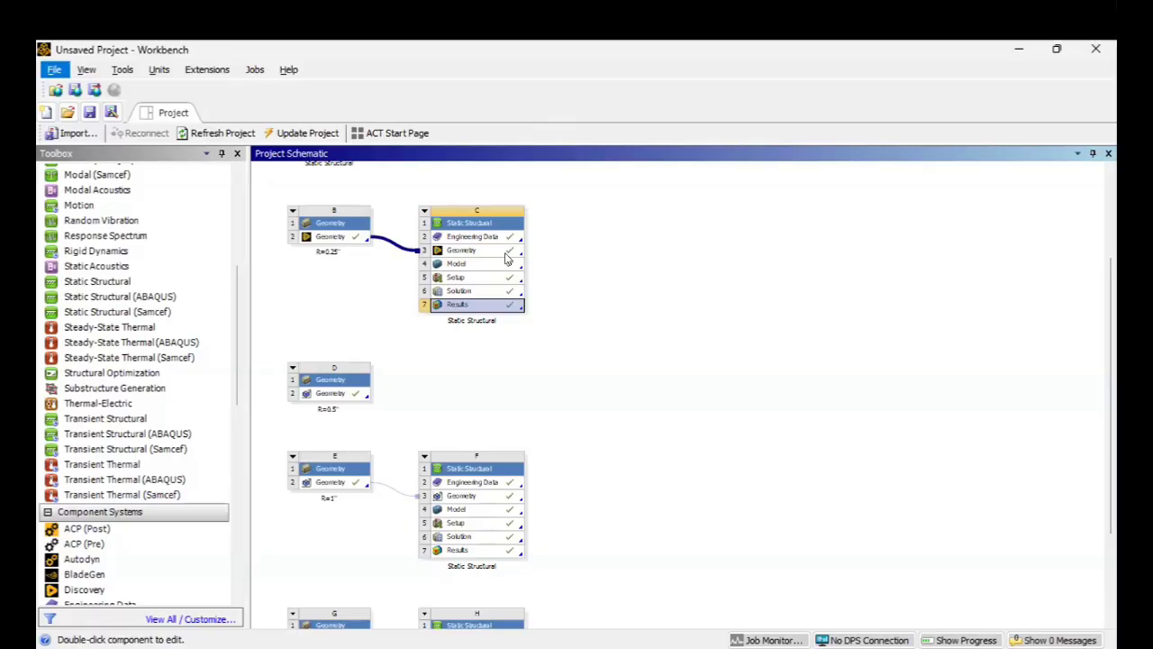
{"action": "scroll", "coordinate": [566, 433], "scroll_direction": "down", "scroll_amount": 2, "text": "ctrl"}
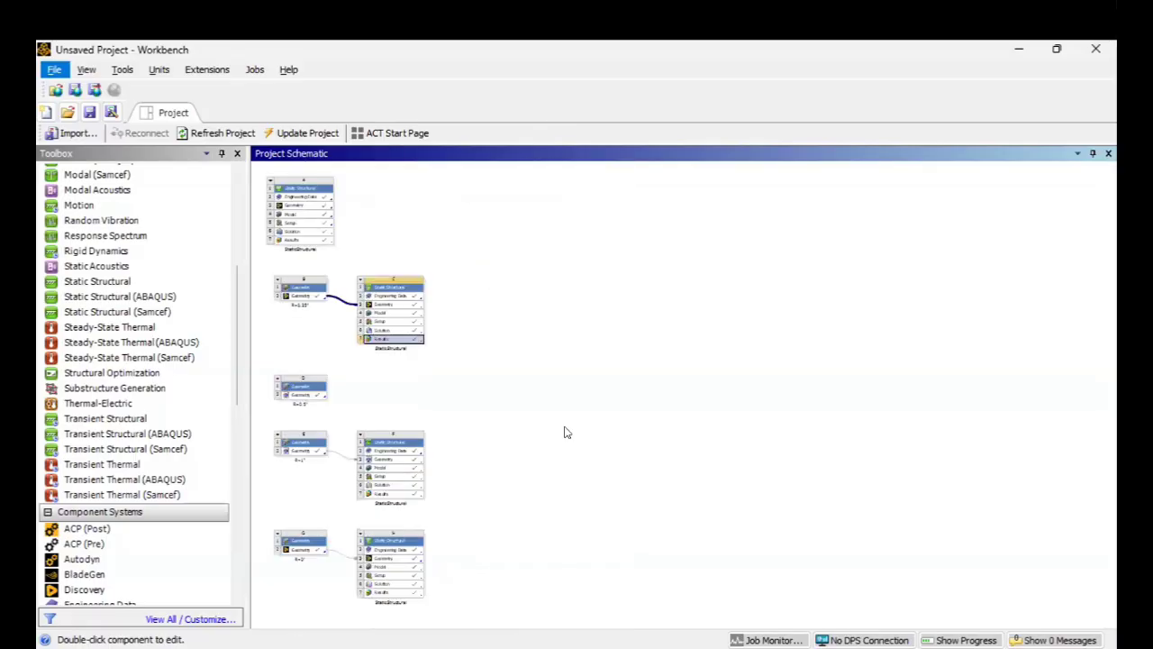
{"action": "scroll", "coordinate": [350, 349], "scroll_direction": "up", "scroll_amount": 2, "text": "ctrl"}
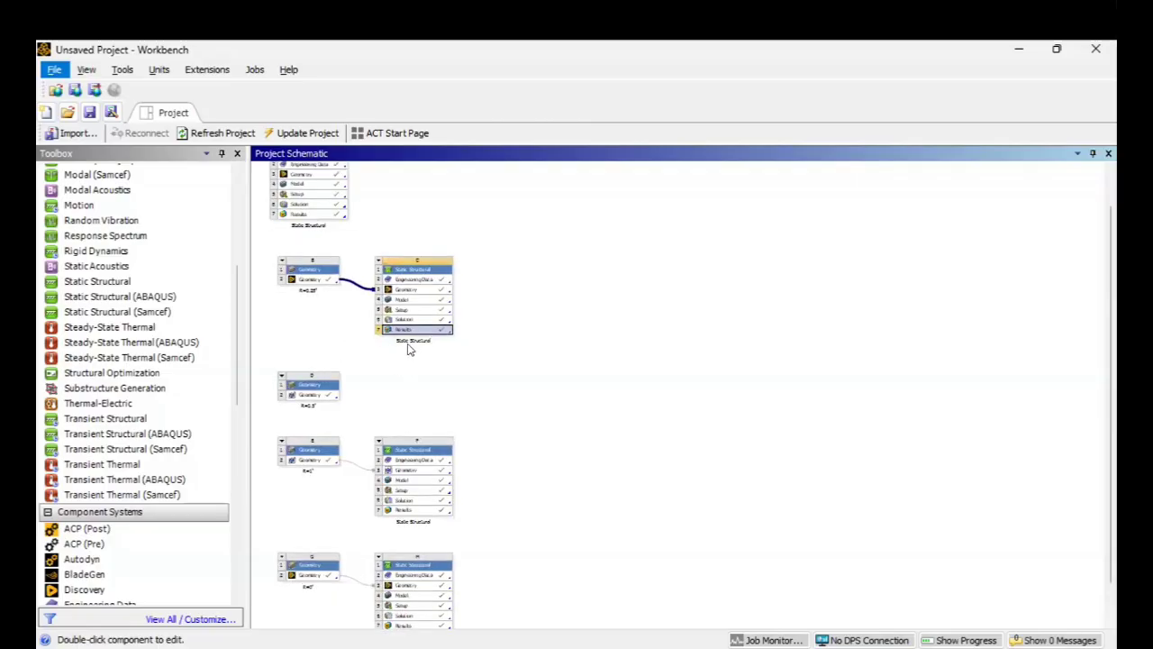
{"action": "scroll", "coordinate": [409, 362], "scroll_direction": "down", "scroll_amount": 1, "text": "ctrl"}
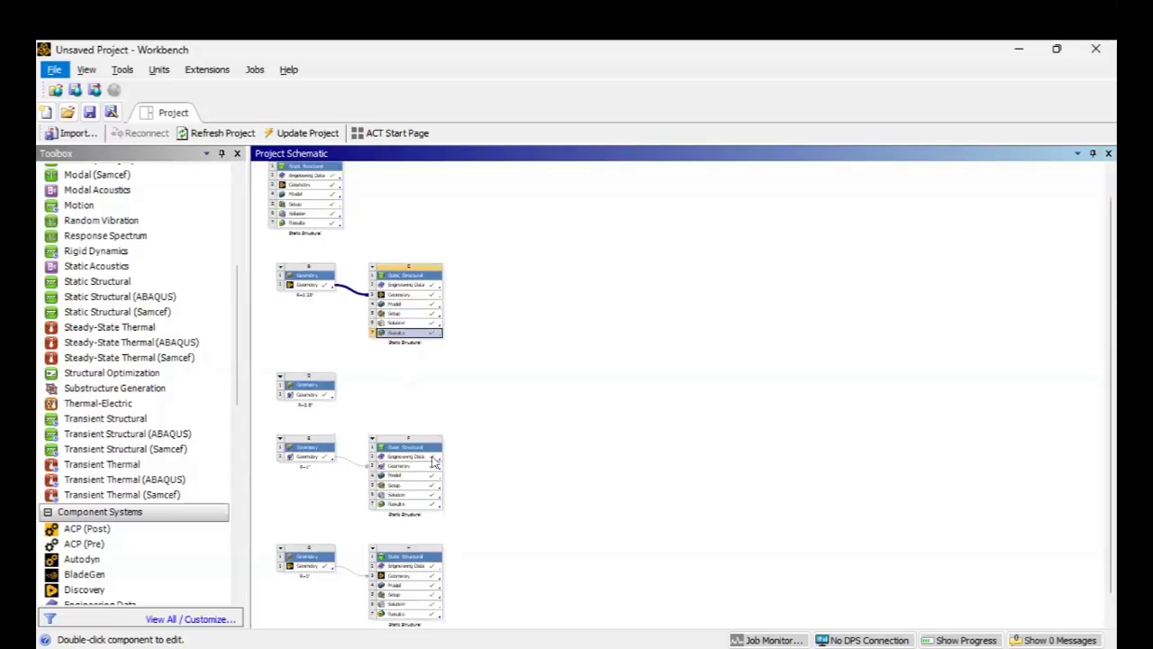
Step: Switch to NX and examine the SingularityPlate model with its sharp-cornered central cutout
{"action": "key", "text": "alt+Tab"}
{"action": "left_click", "coordinate": [308, 366]}
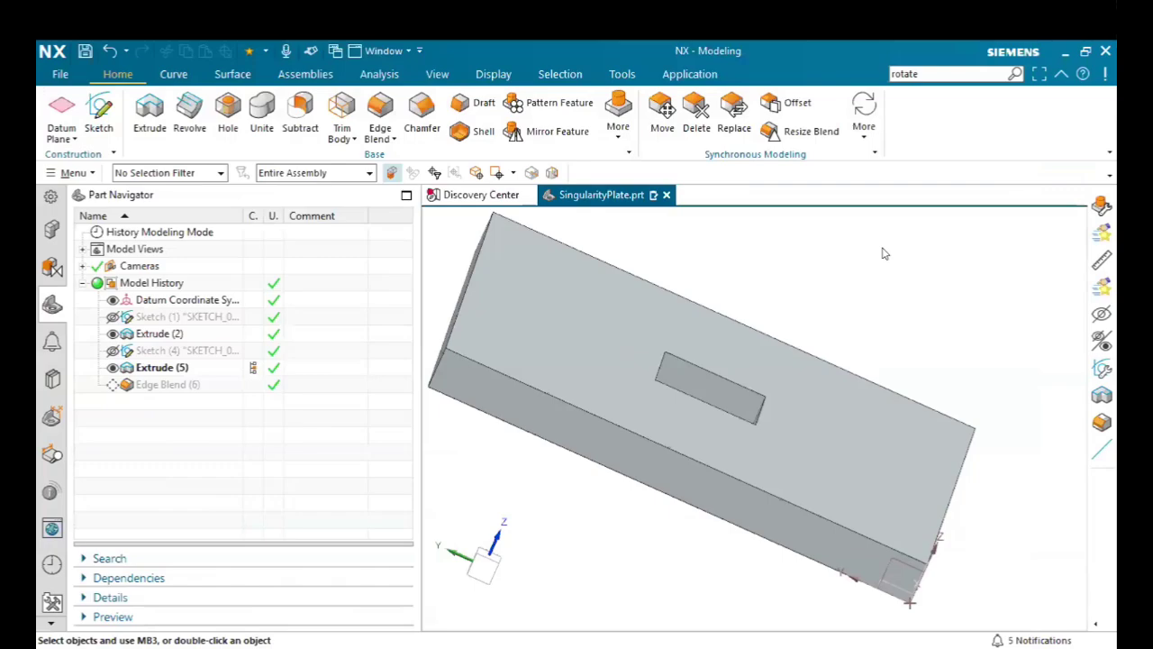
{"action": "middle_click_drag", "start_coordinate": [882, 253], "coordinate": [759, 311]}
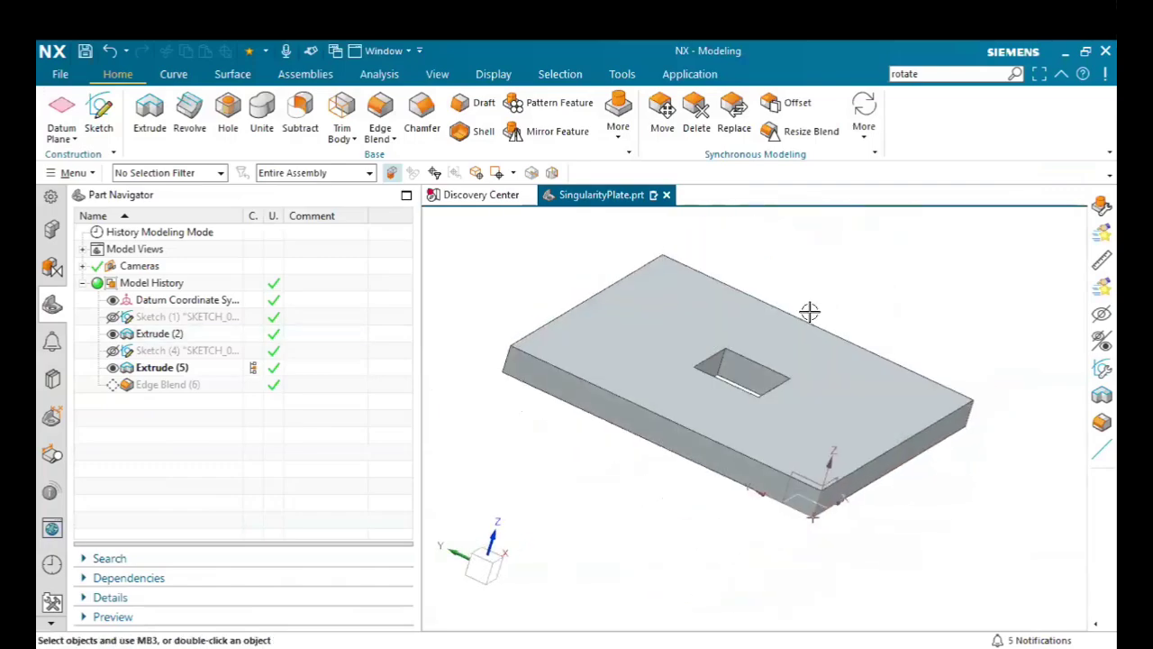
{"action": "middle_click_drag", "start_coordinate": [662, 358], "coordinate": [634, 331]}
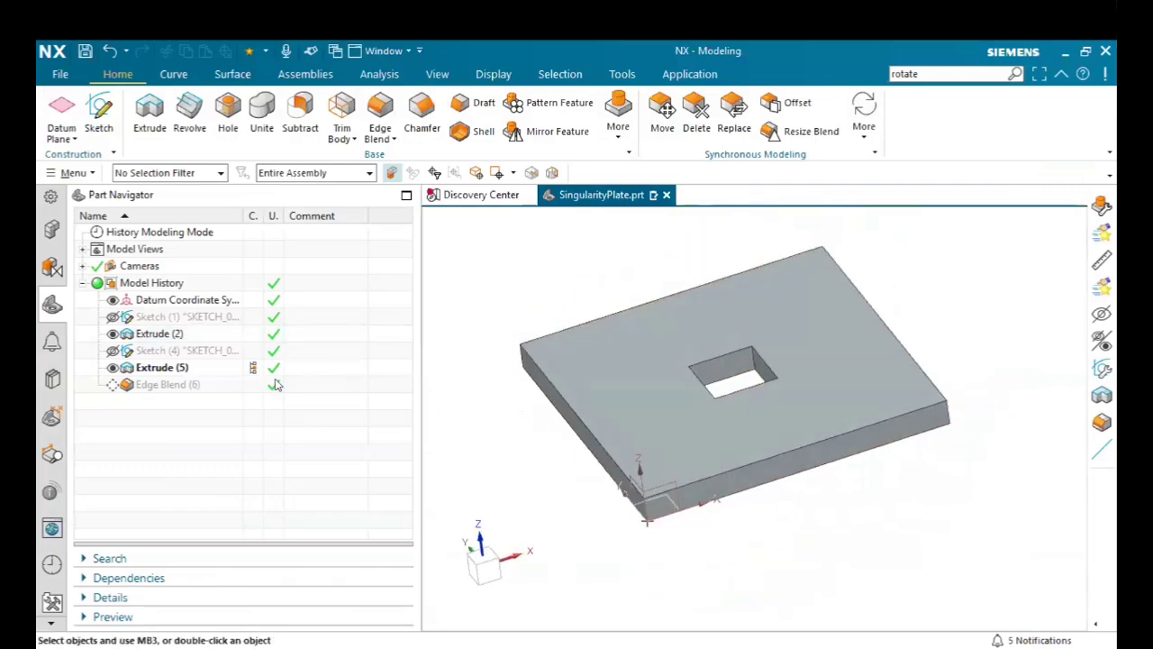
Step: Make Edge Blend (6) the current feature and inspect the rounded corners of the plate's cutout
{"action": "left_click", "coordinate": [192, 385]}
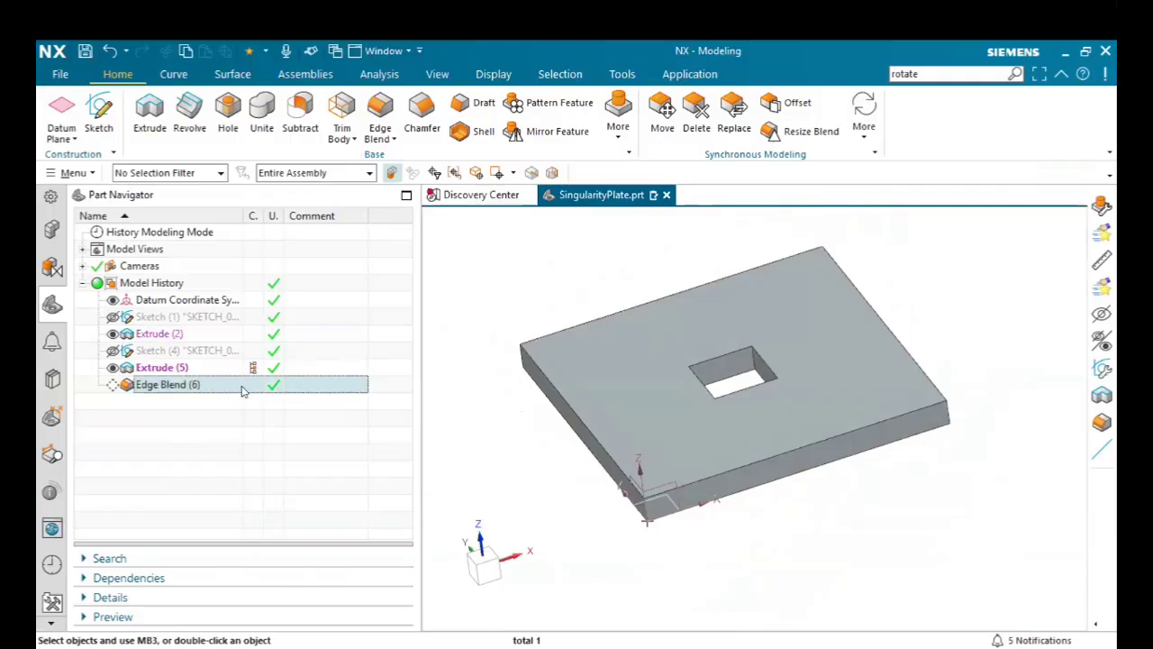
{"action": "double_click", "coordinate": [255, 387]}
{"action": "middle_click_drag", "start_coordinate": [700, 340], "coordinate": [747, 348]}
{"action": "scroll", "coordinate": [755, 361], "scroll_direction": "up", "scroll_amount": 5}
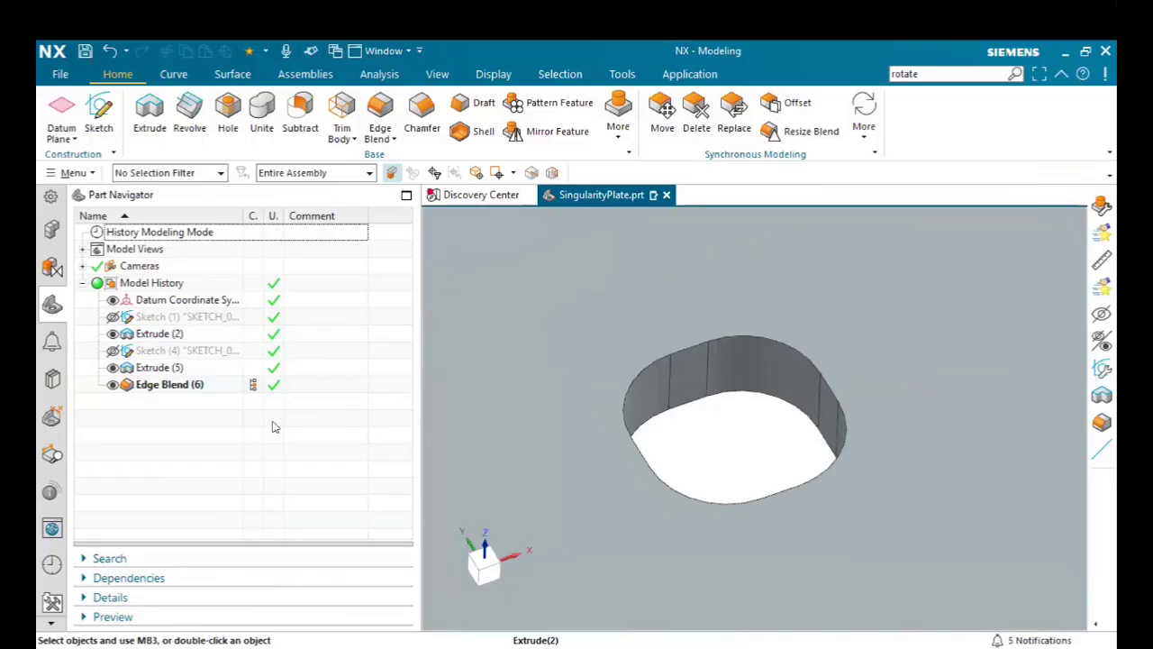
{"action": "middle_click_drag", "start_coordinate": [688, 334], "coordinate": [440, 429]}
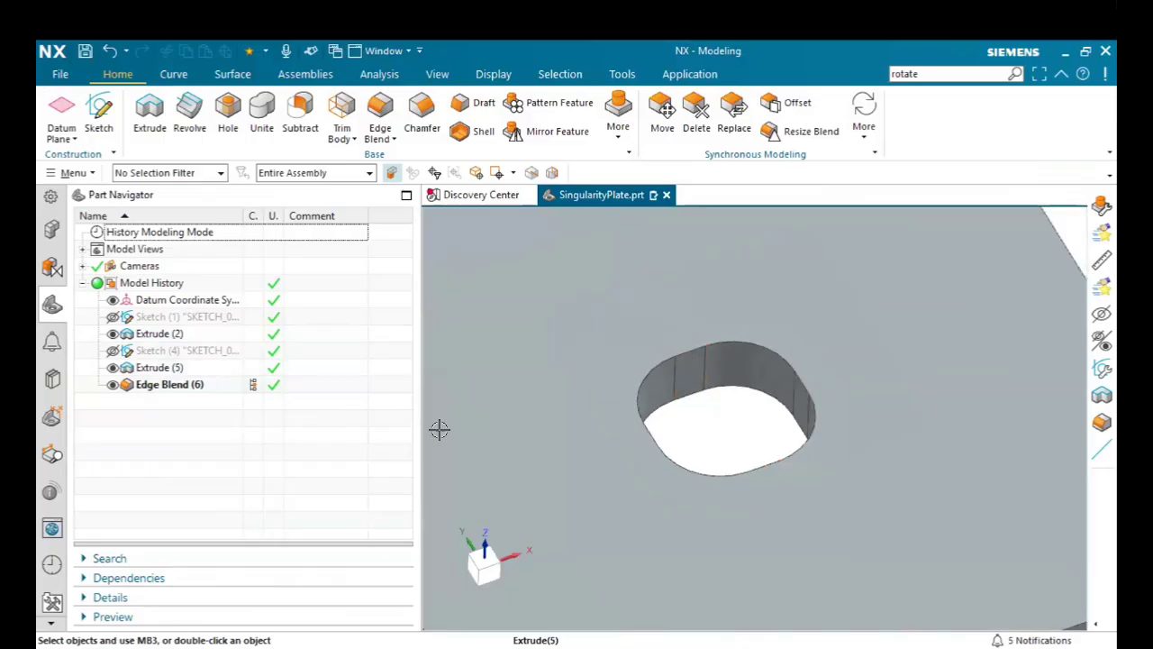
Step: Try radii of 0.5 in and 0 in on the cutout's four-edge blend, and restore the radius to 1 in
{"action": "double_click", "coordinate": [168, 382]}
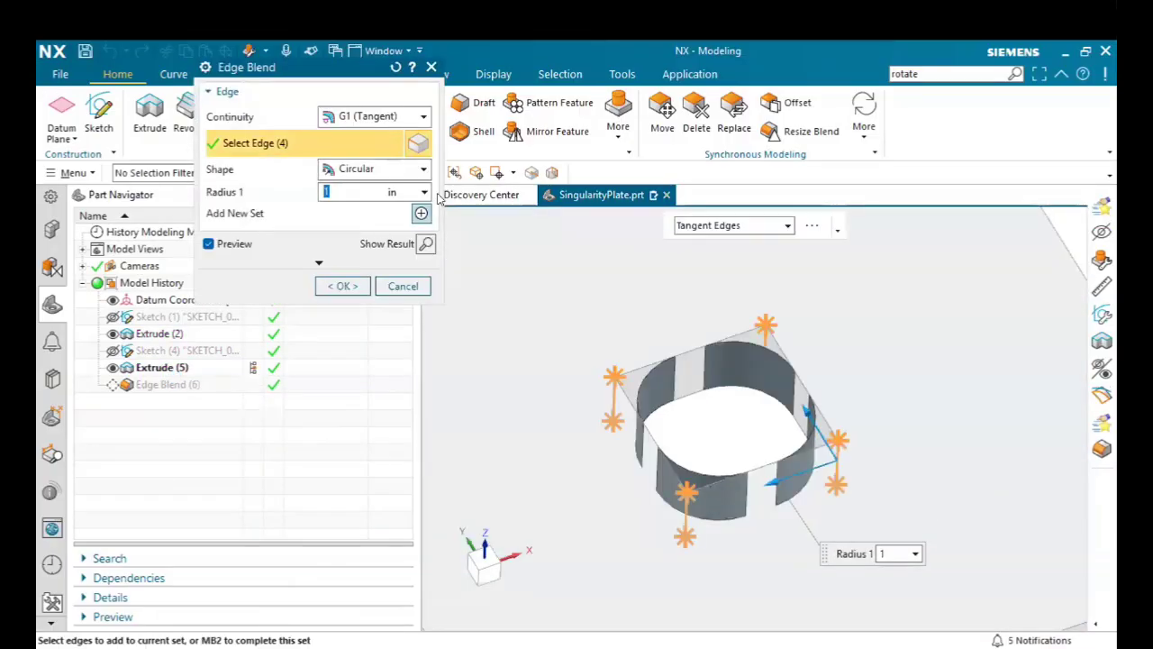
{"action": "type", "text": "0.2"}
{"action": "key", "text": "BackSpace"}
{"action": "key", "text": "BackSpace"}
{"action": "key", "text": "BackSpace"}
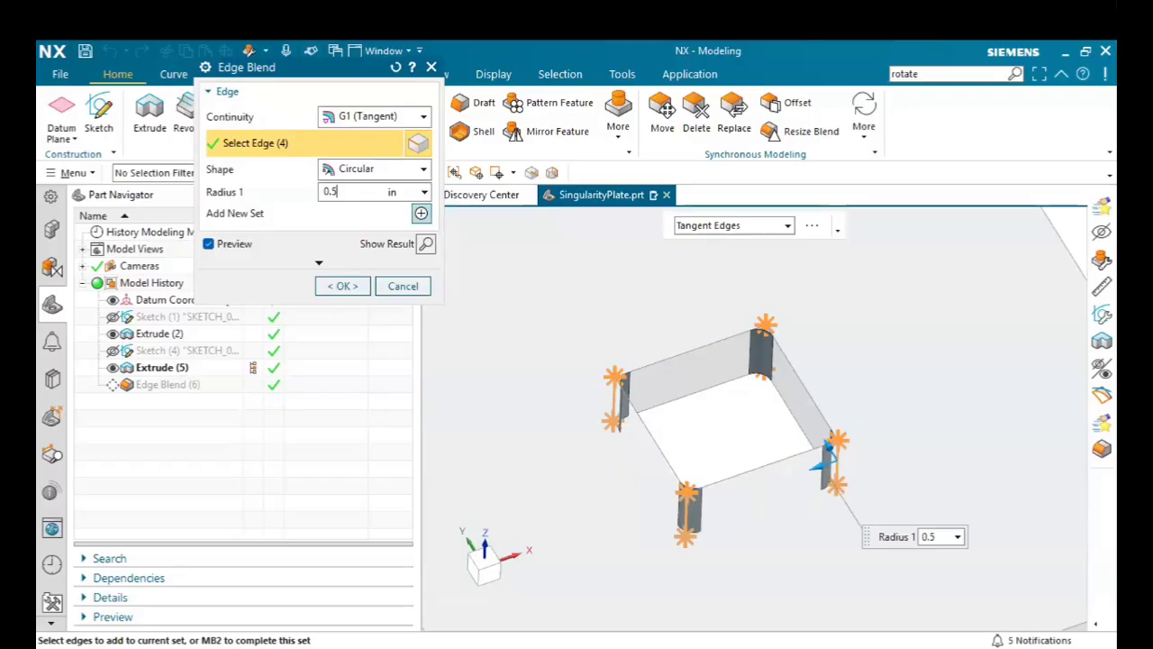
{"action": "key", "text": "BackSpace"}
{"action": "key", "text": "BackSpace"}
{"action": "key", "text": "BackSpace"}
{"action": "type", "text": "1"}
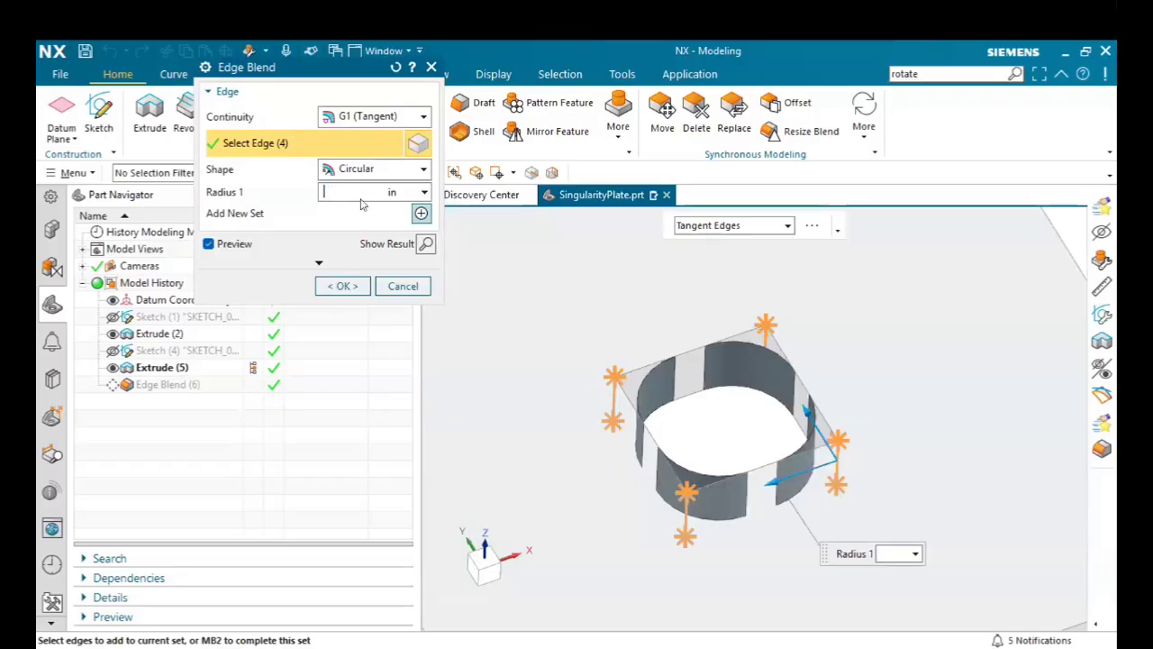
{"action": "type", "text": "0"}
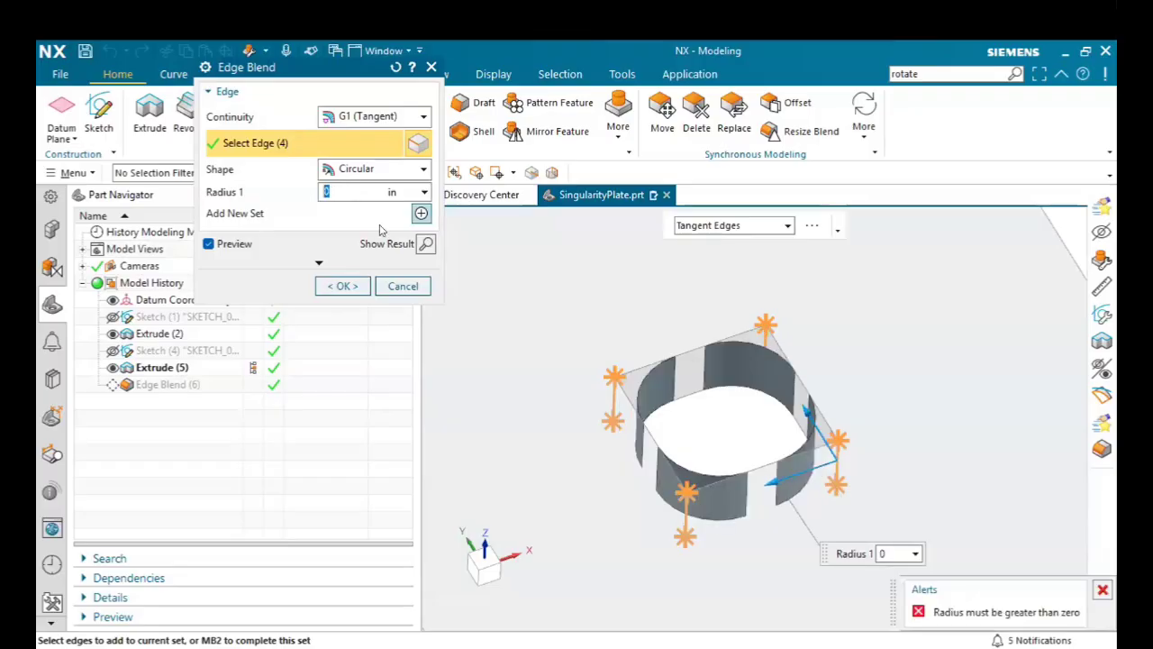
{"action": "type", "text": "1"}
{"action": "left_click", "coordinate": [343, 285]}
Step: Roll the model back to Extrude (5) and inspect the sharp corners of the plate's cutout
{"action": "left_click", "coordinate": [252, 367]}
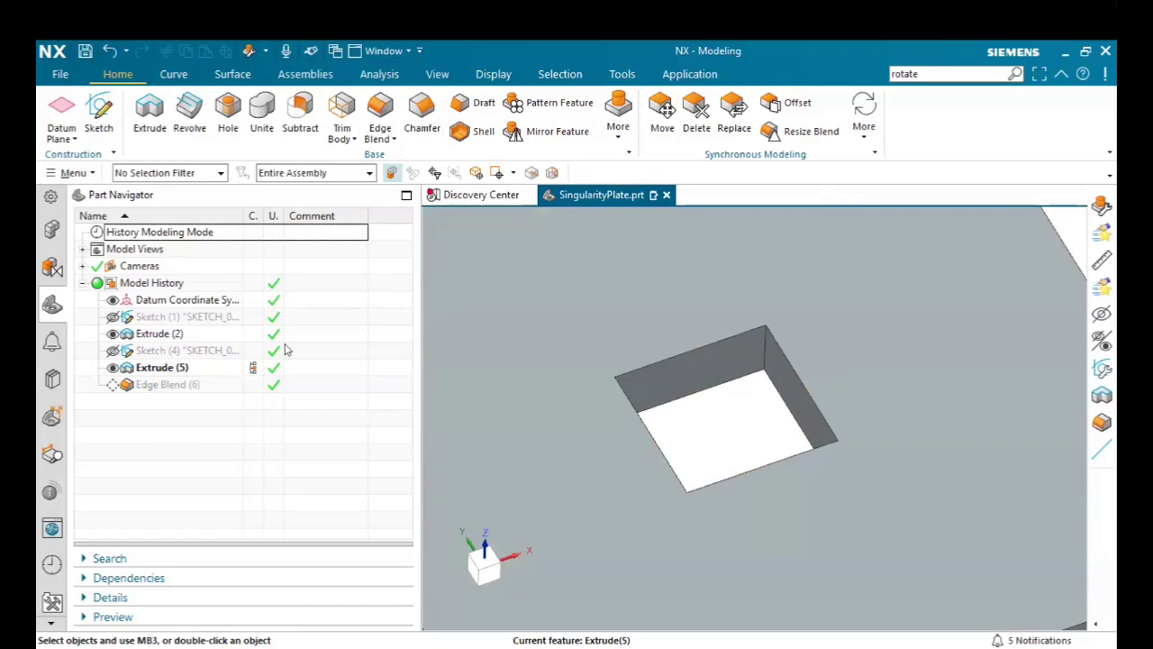
{"action": "middle_click_drag", "start_coordinate": [586, 502], "coordinate": [592, 499]}
{"action": "scroll", "coordinate": [591, 500], "scroll_direction": "down", "scroll_amount": 4}
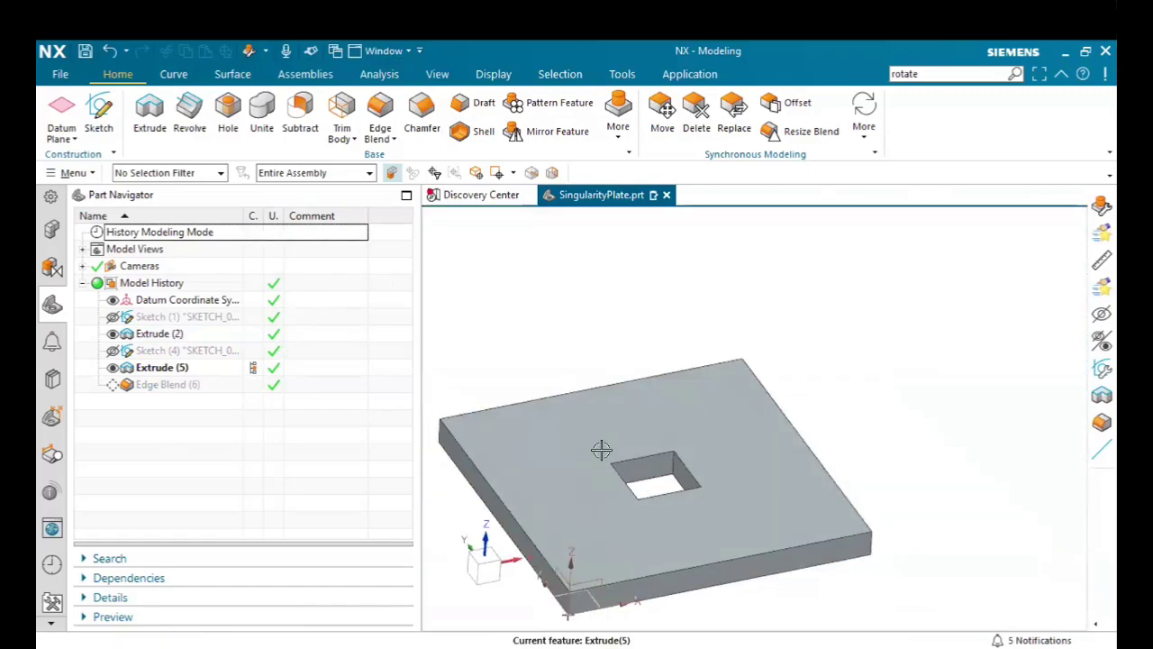
{"action": "scroll", "coordinate": [602, 450], "scroll_direction": "up", "scroll_amount": 3}
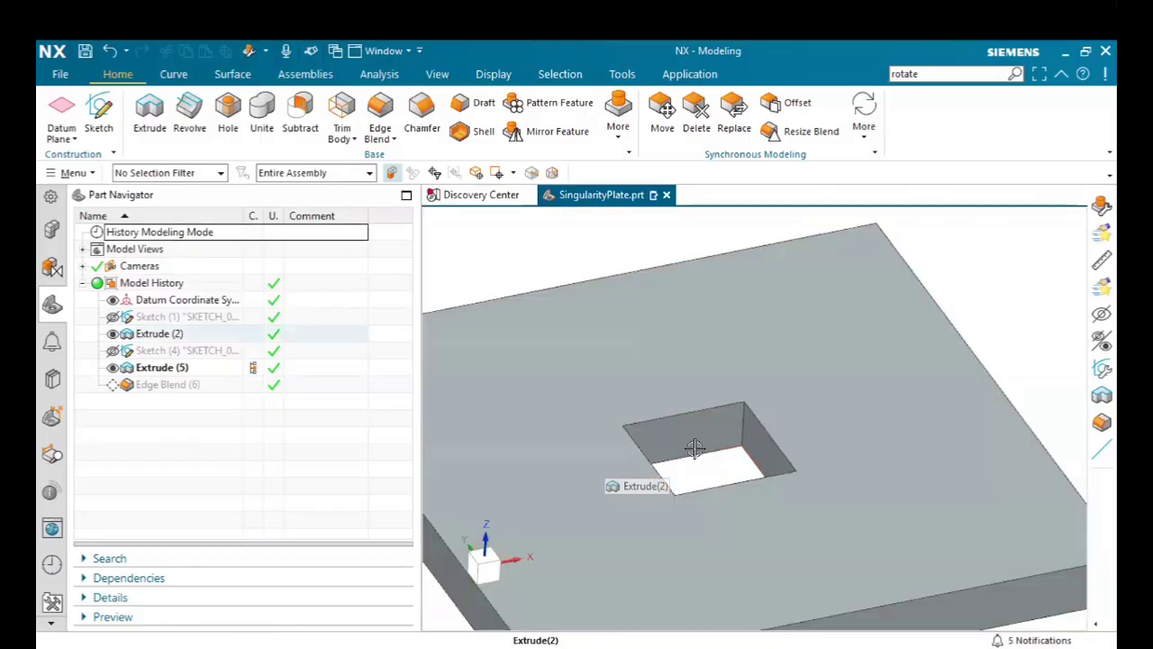
{"action": "middle_click_drag", "start_coordinate": [622, 450], "coordinate": [626, 334]}
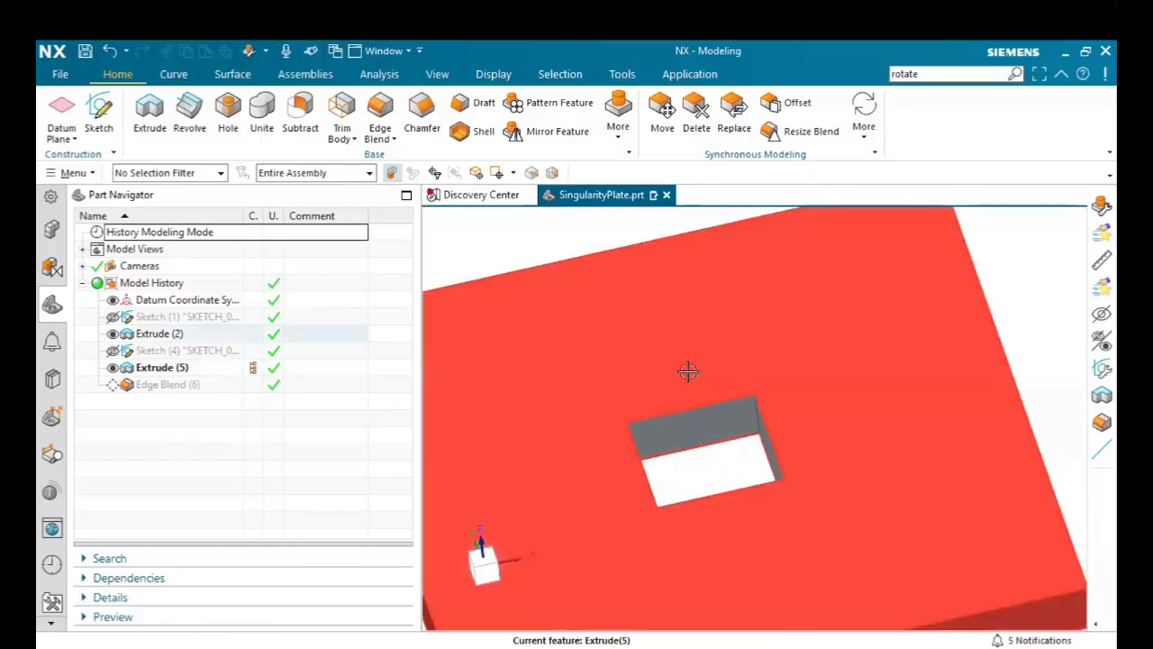
{"action": "middle_click_drag", "start_coordinate": [681, 378], "coordinate": [671, 463]}
{"action": "scroll", "coordinate": [671, 463], "scroll_direction": "down", "scroll_amount": 5}
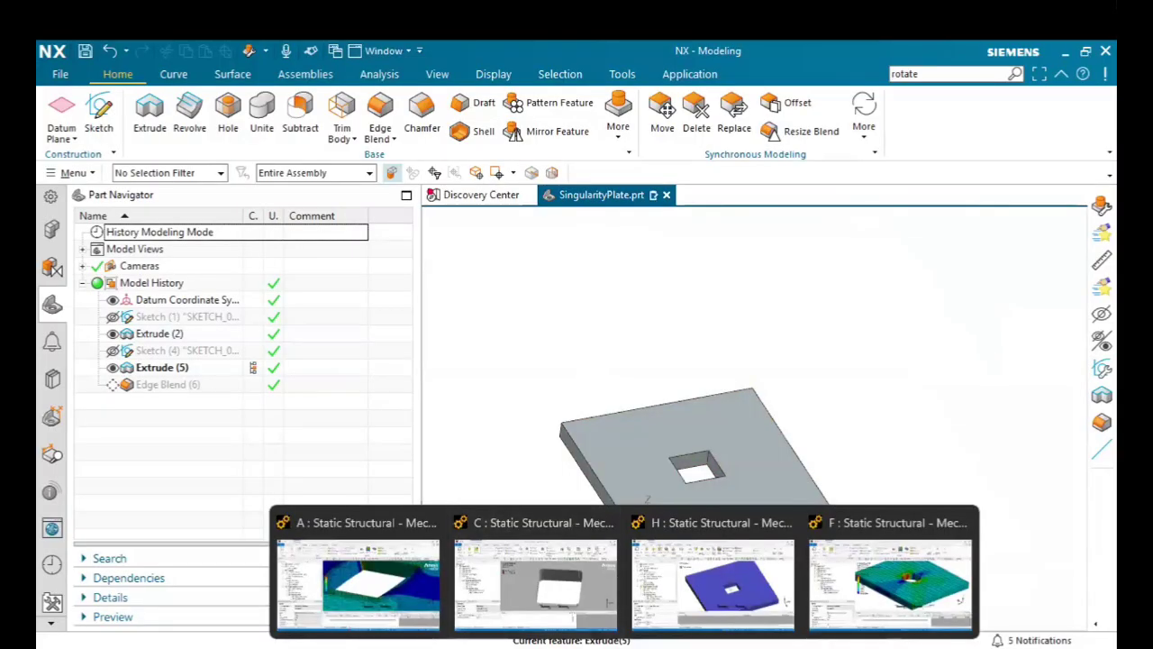
Step: Switch to Workbench and open the Engineering Data of static structural system H, linked to the R=0" geometry
{"action": "mouse_move", "coordinate": [587, 644]}
{"action": "left_click", "coordinate": [582, 590]}
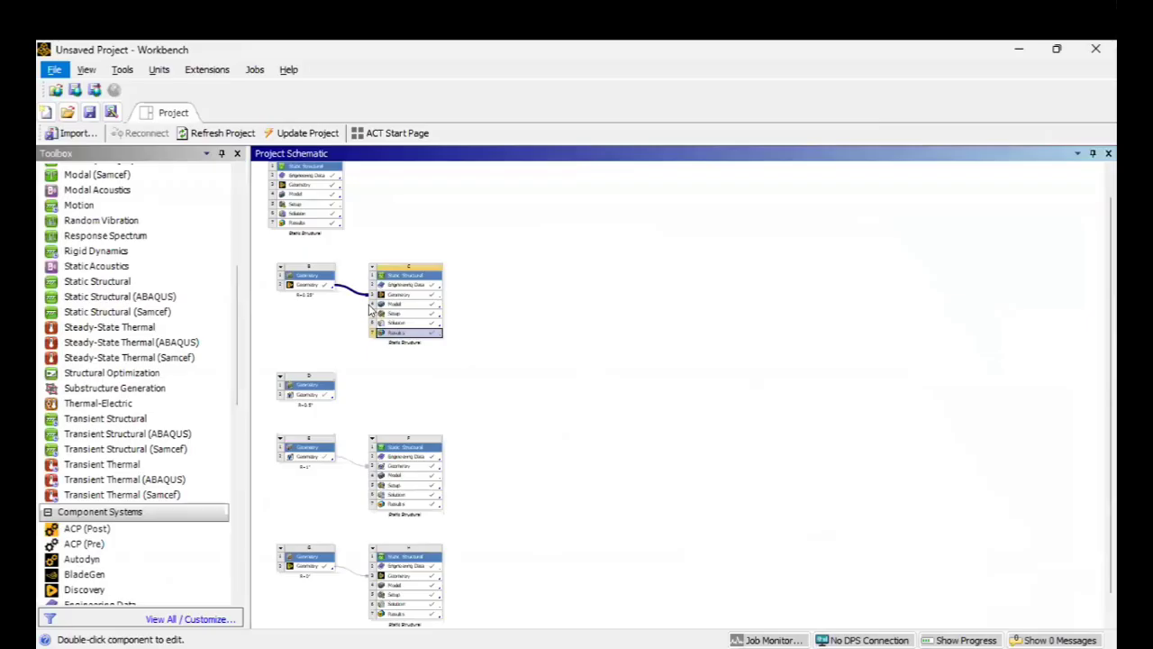
{"action": "scroll", "coordinate": [406, 601], "scroll_direction": "up", "scroll_amount": 2, "text": "ctrl"}
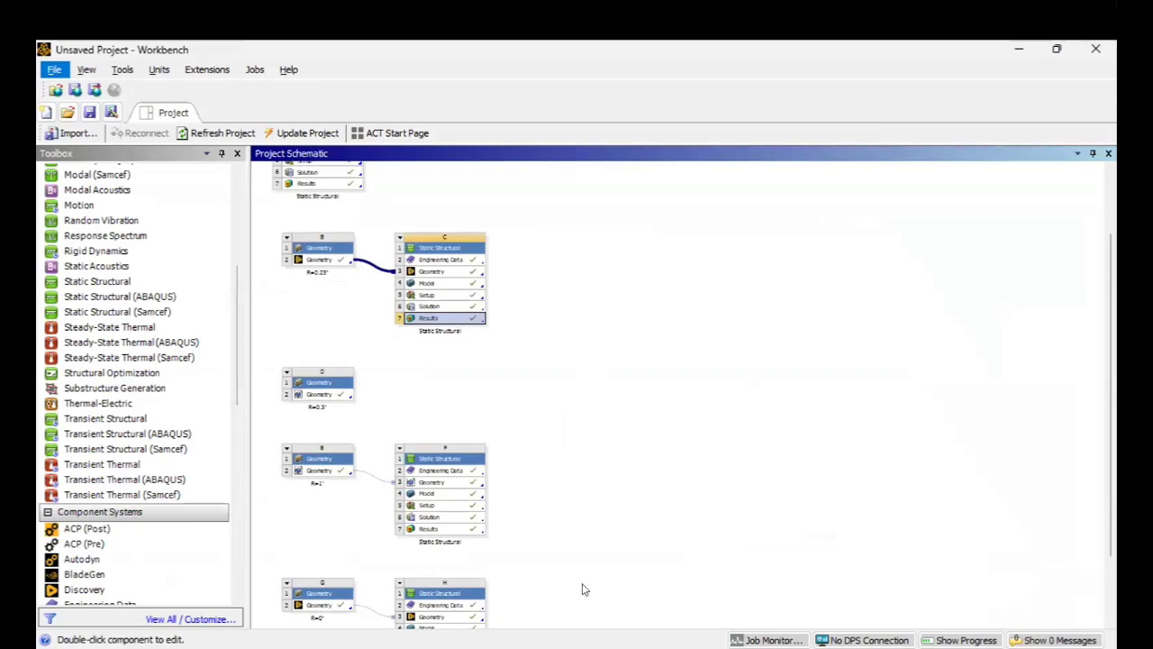
{"action": "left_click_drag", "start_coordinate": [1109, 487], "coordinate": [1112, 599]}
{"action": "scroll", "coordinate": [525, 610], "scroll_direction": "up", "scroll_amount": 1, "text": "ctrl"}
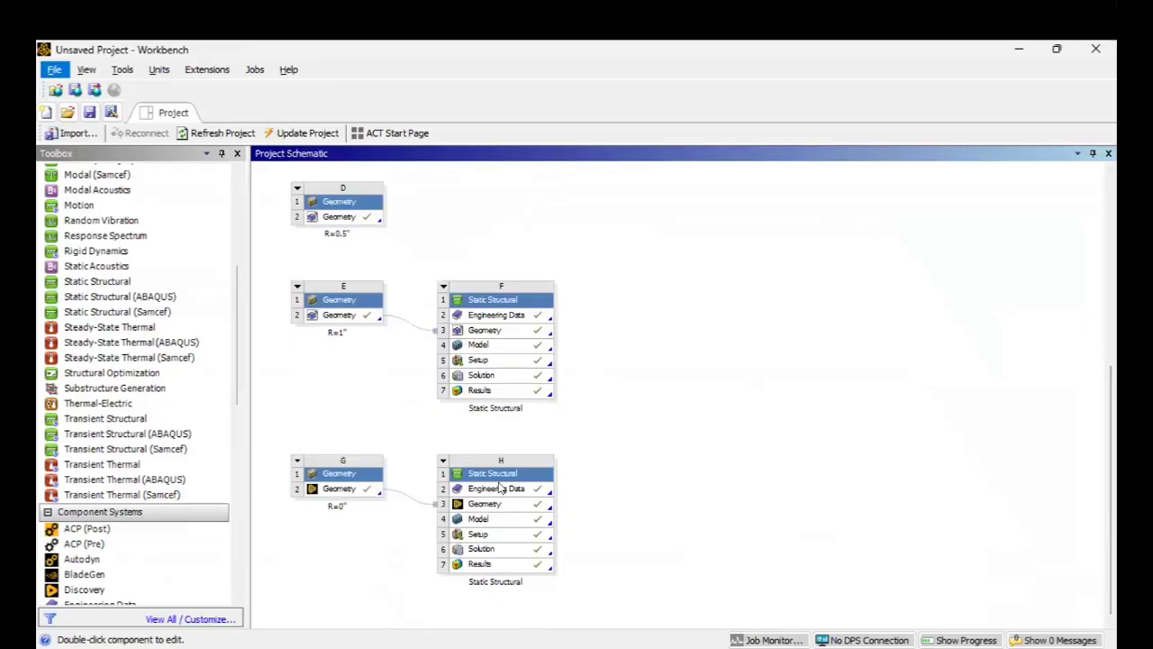
{"action": "double_click", "coordinate": [499, 486]}
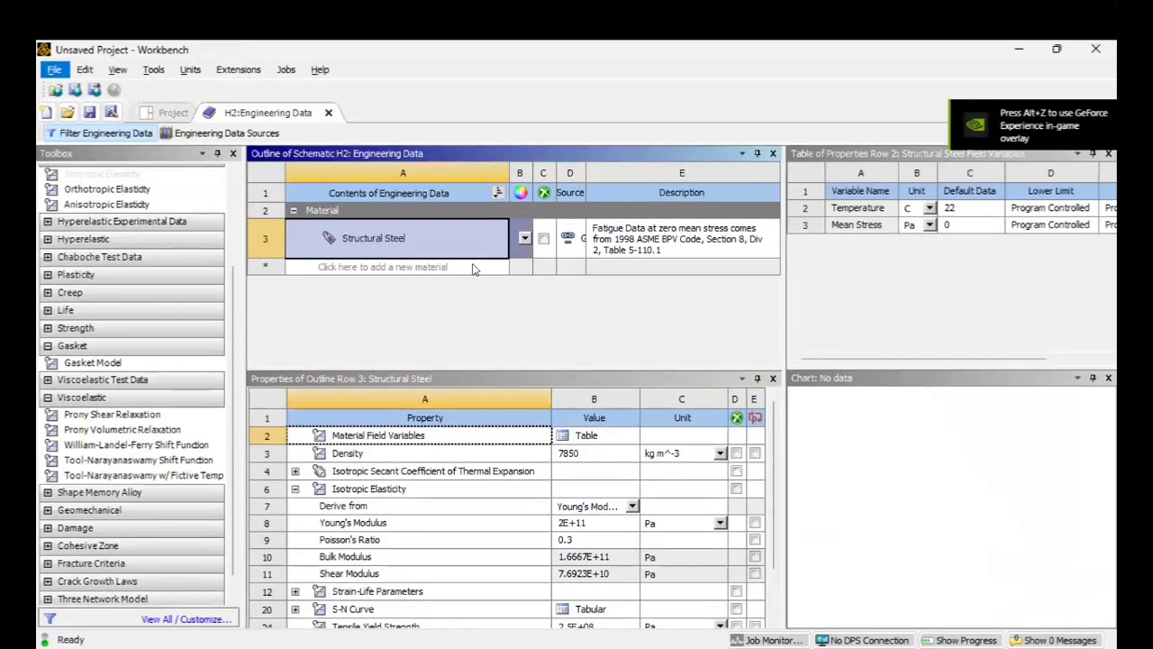
Step: Add a new material named Al6061 to the engineering data and select it
{"action": "left_click", "coordinate": [475, 269]}
{"action": "type", "text": "Al"}
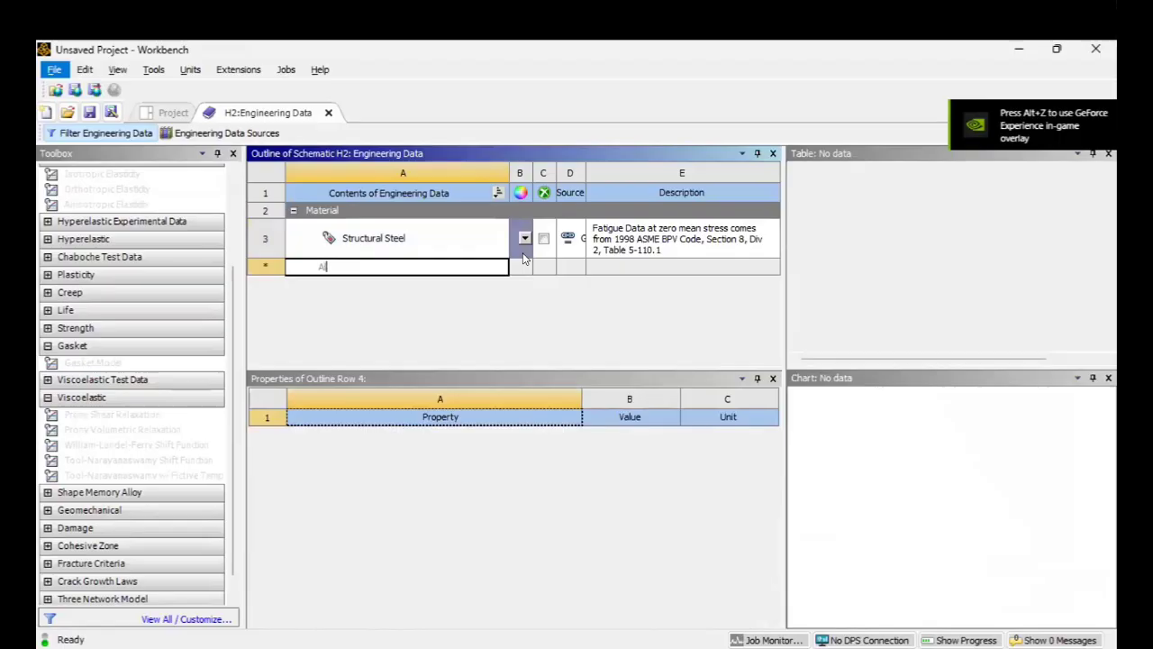
{"action": "type", "text": "6061"}
{"action": "key", "text": "Return"}
{"action": "left_click", "coordinate": [363, 227]}
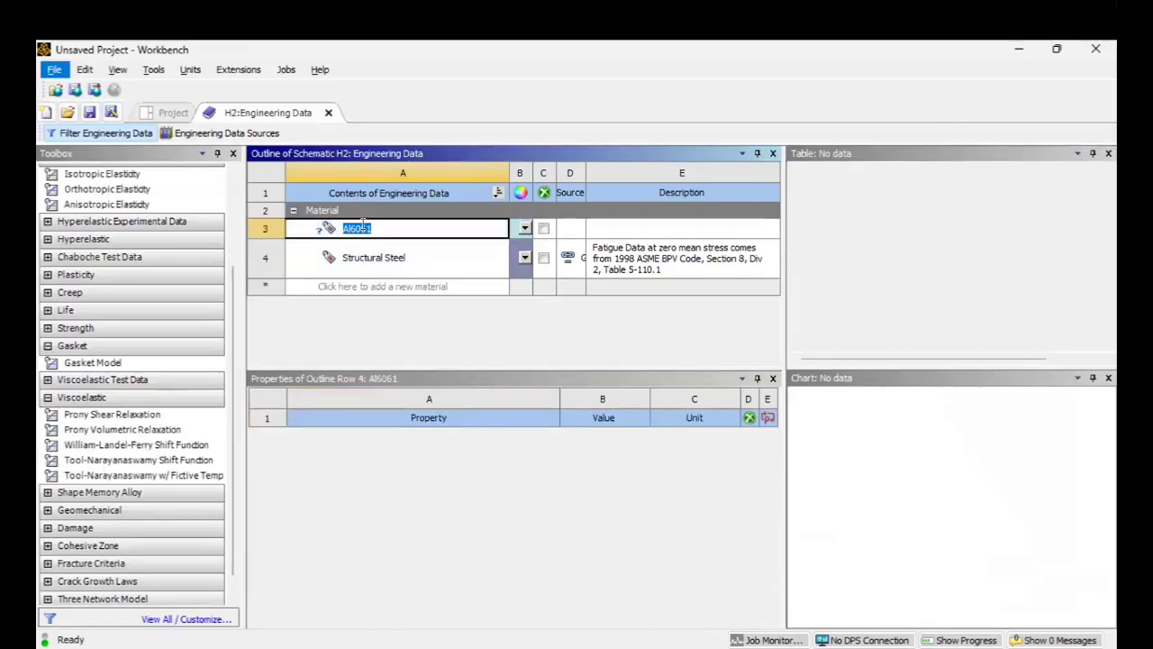
Step: Rename the new Al6061 material to Al6061-T6 in the engineering data
{"action": "left_click", "coordinate": [372, 227]}
{"action": "type", "text": "-T6"}
{"action": "key", "text": "Return"}
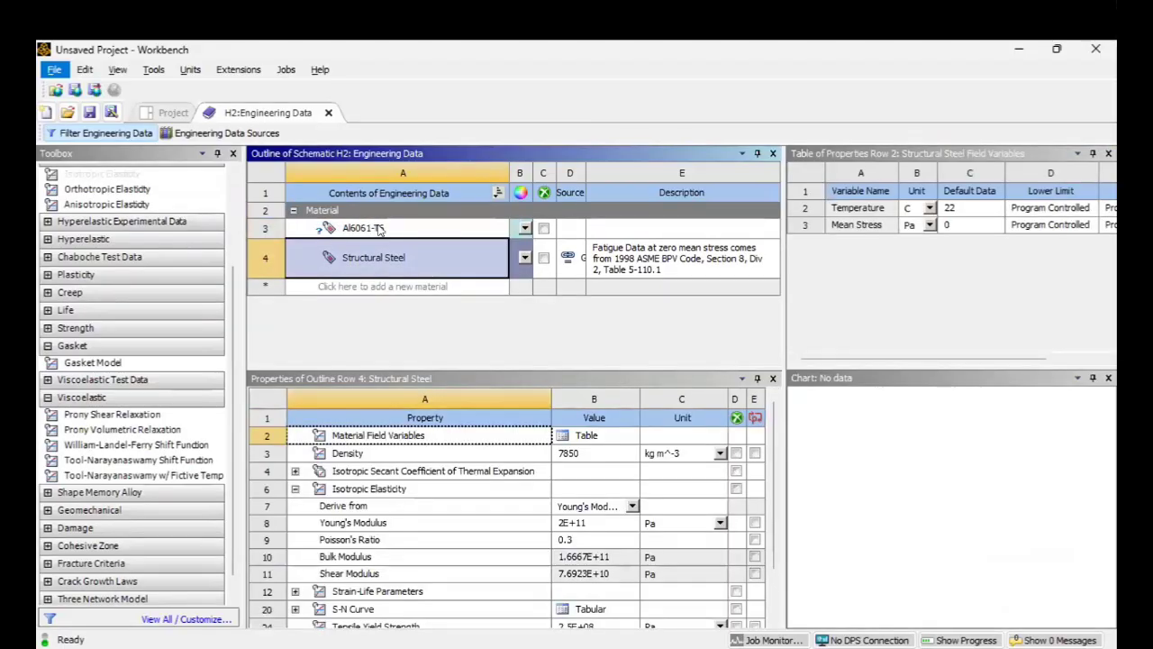
{"action": "right_click", "coordinate": [378, 228]}
{"action": "left_click", "coordinate": [428, 298]}
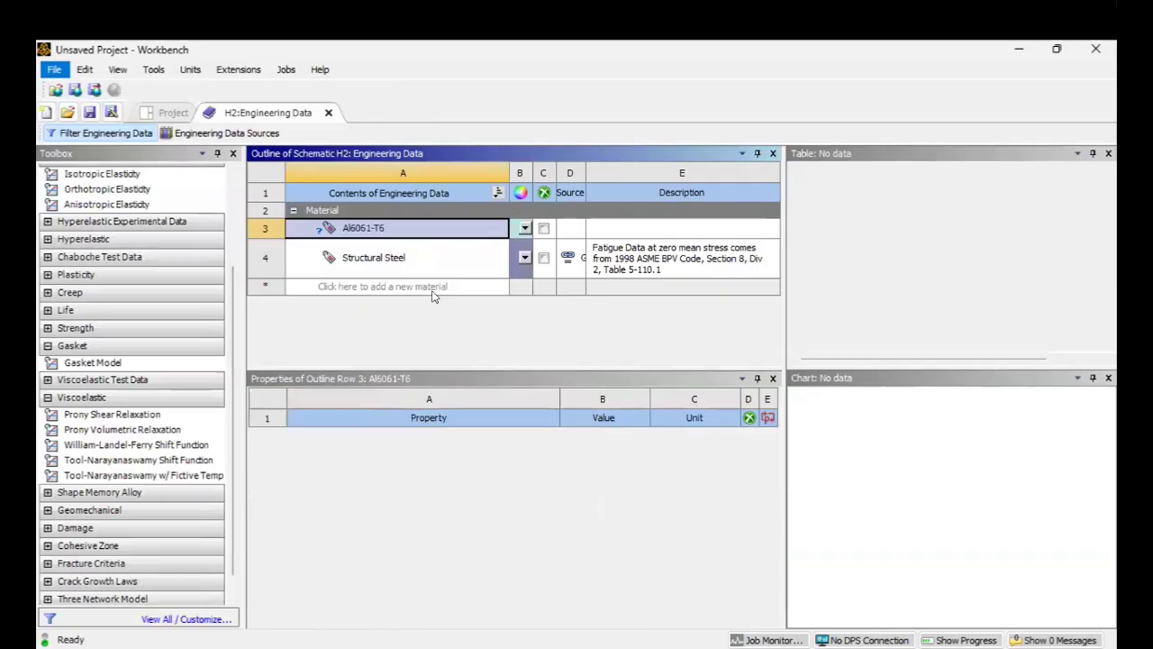
Step: Open the Engineering Data Sources and browse the ANSYS GRANTA Materials Data for Simulation (Sample) library
{"action": "left_click", "coordinate": [241, 132]}
{"action": "left_click", "coordinate": [351, 209]}
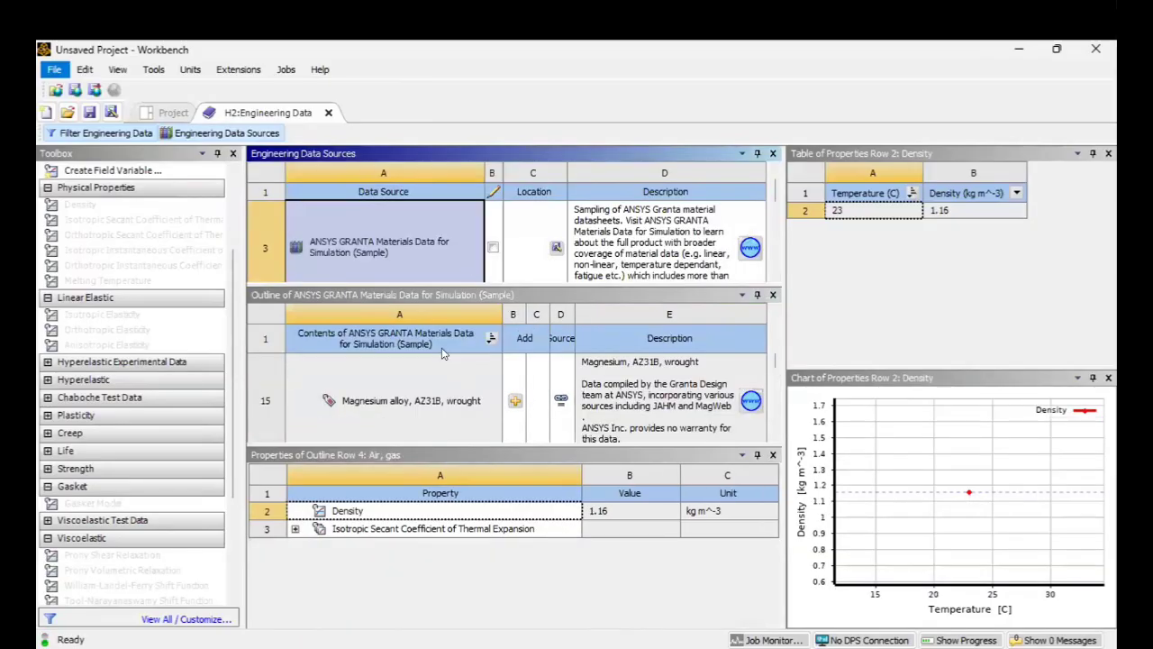
{"action": "scroll", "coordinate": [478, 277], "scroll_direction": "down", "scroll_amount": 1}
{"action": "scroll", "coordinate": [478, 402], "scroll_direction": "down", "scroll_amount": 7}
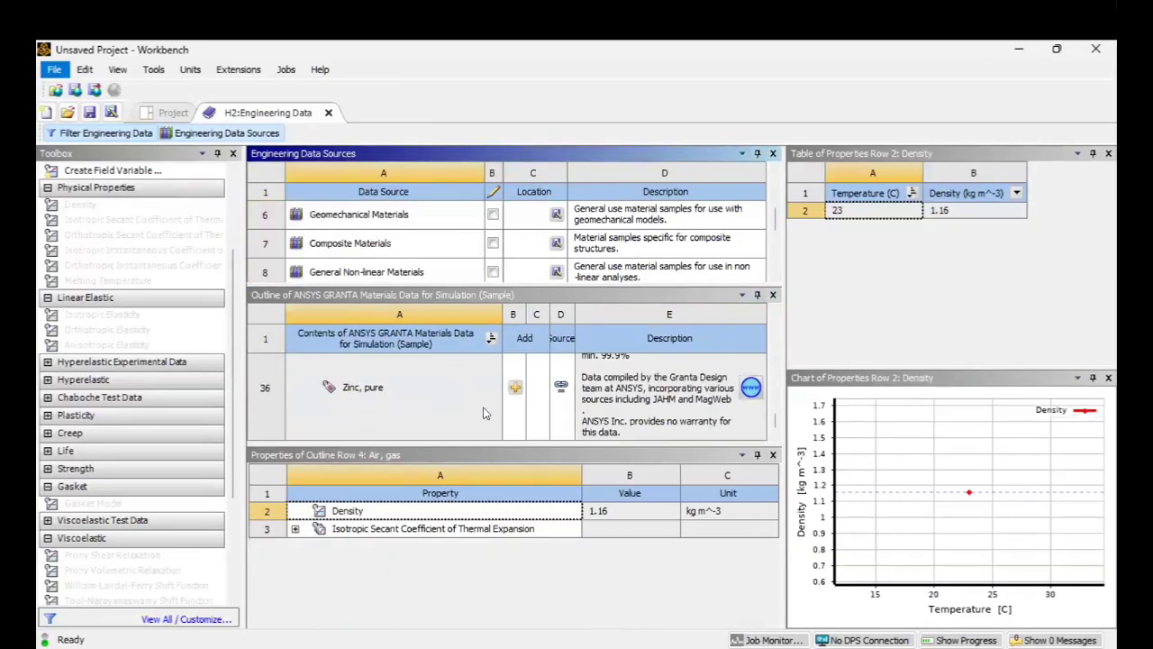
{"action": "scroll", "coordinate": [483, 413], "scroll_direction": "up", "scroll_amount": 7}
{"action": "scroll", "coordinate": [451, 266], "scroll_direction": "down", "scroll_amount": 2}
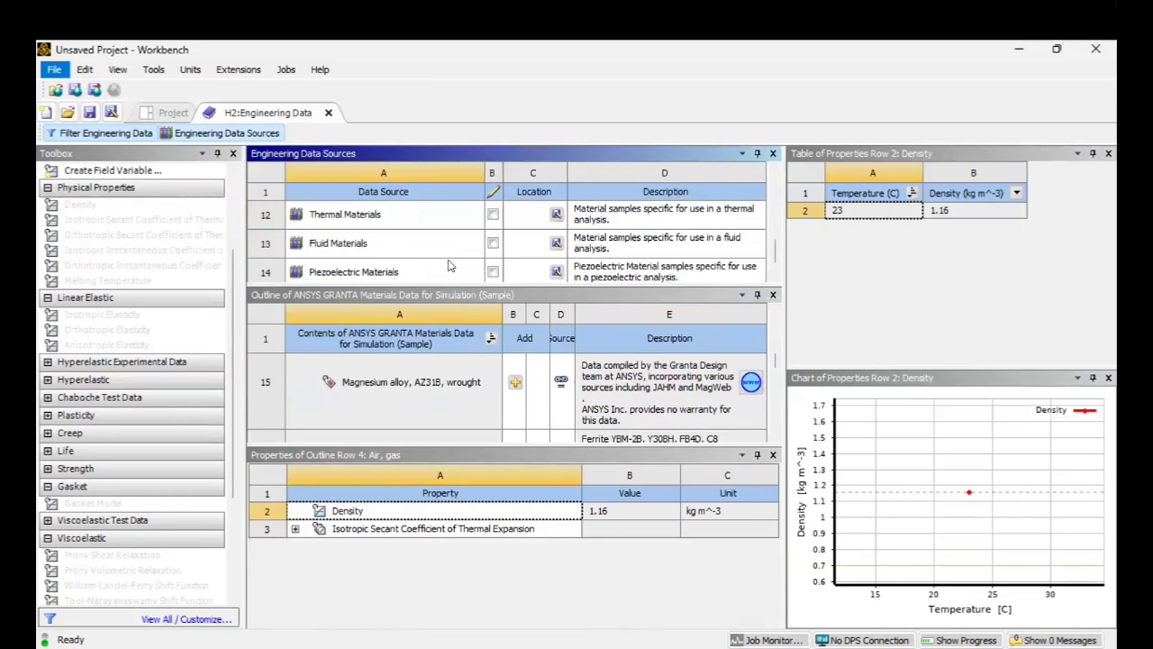
Step: Look through the General Materials library, checking the Structural Steel, Stainless Steel and Aluminum Alloy entries
{"action": "scroll", "coordinate": [441, 265], "scroll_direction": "up", "scroll_amount": 4}
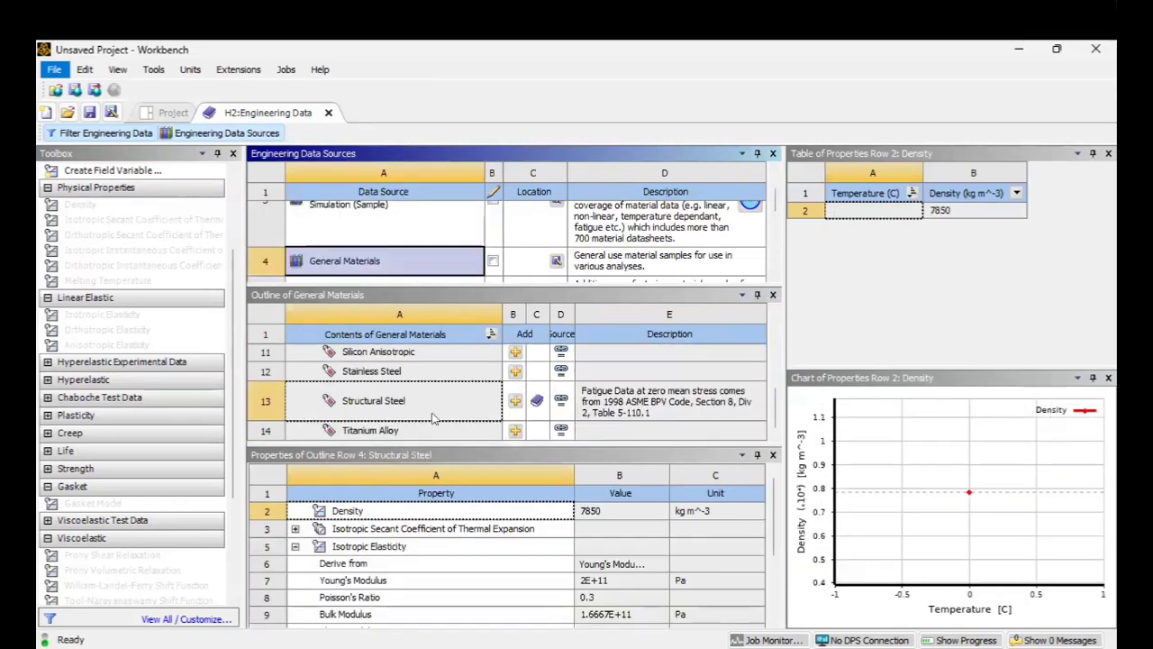
{"action": "left_click", "coordinate": [494, 393]}
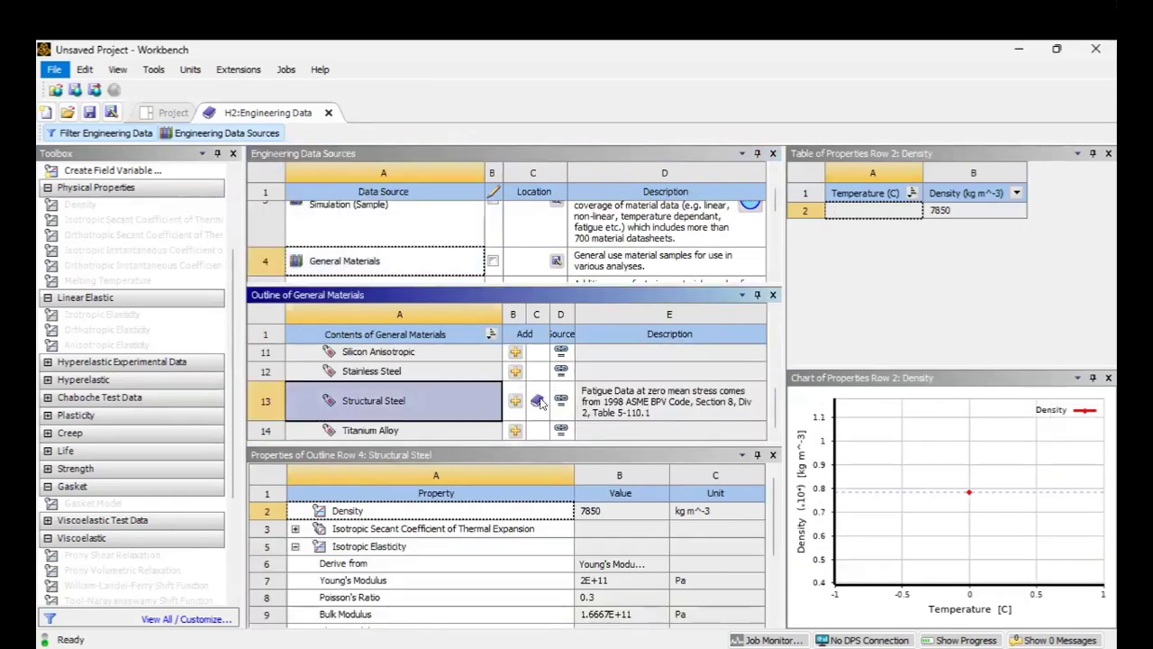
{"action": "left_click", "coordinate": [453, 372]}
{"action": "scroll", "coordinate": [482, 406], "scroll_direction": "up", "scroll_amount": 5}
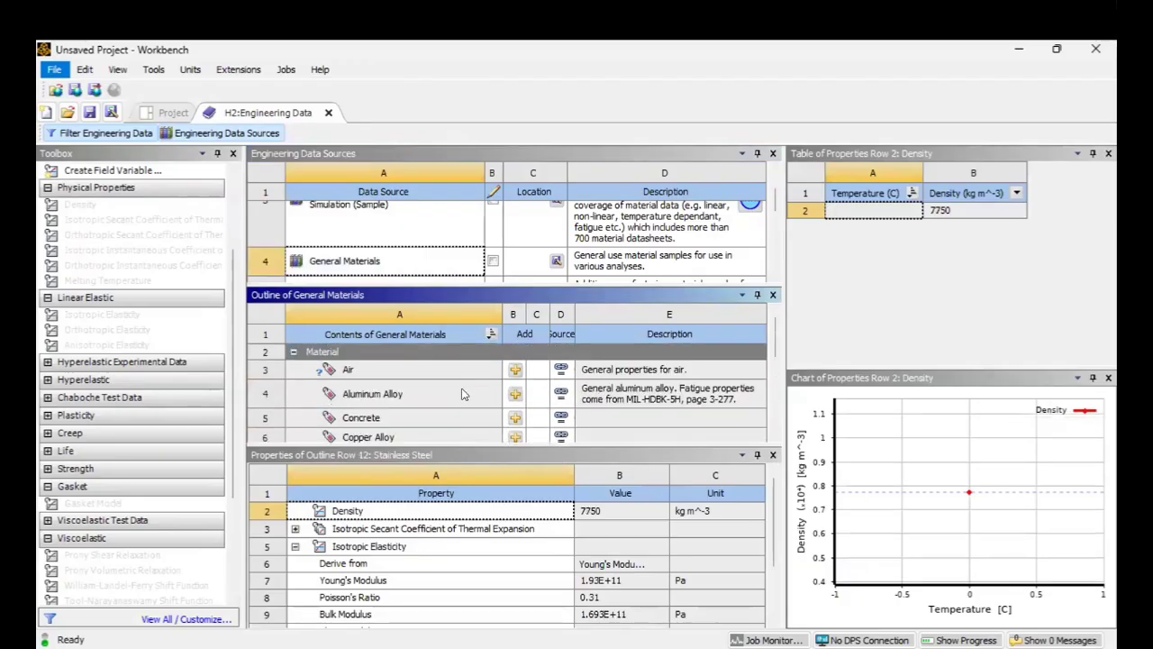
{"action": "scroll", "coordinate": [463, 394], "scroll_direction": "down", "scroll_amount": 1}
{"action": "scroll", "coordinate": [492, 392], "scroll_direction": "up", "scroll_amount": 1}
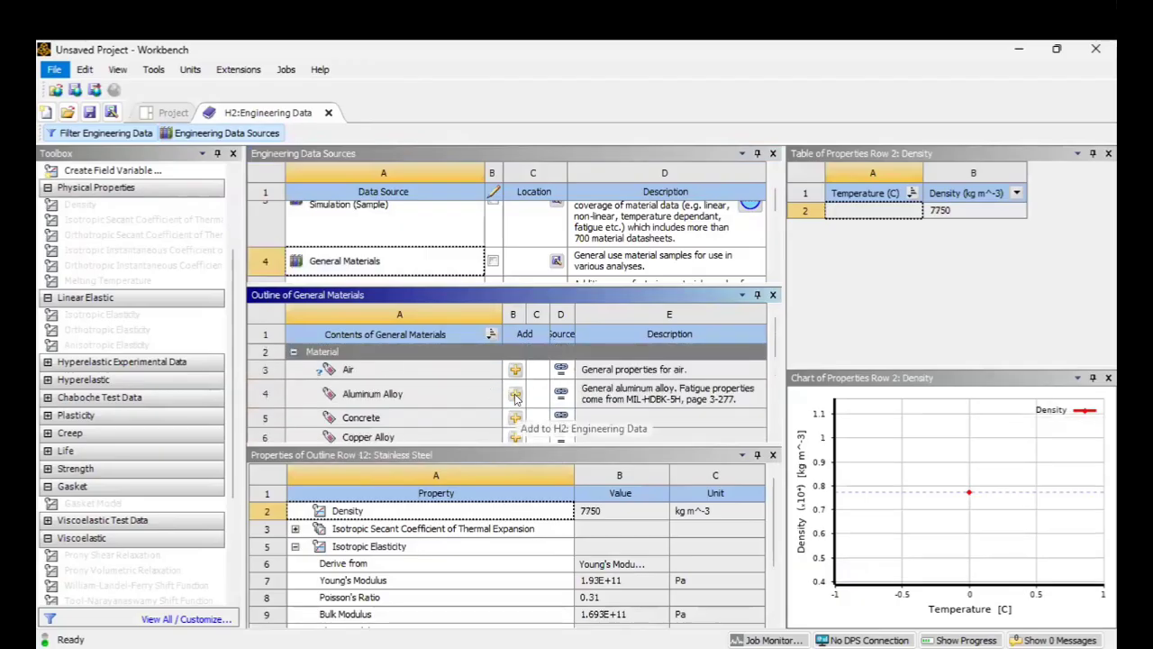
{"action": "scroll", "coordinate": [518, 397], "scroll_direction": "down", "scroll_amount": 3}
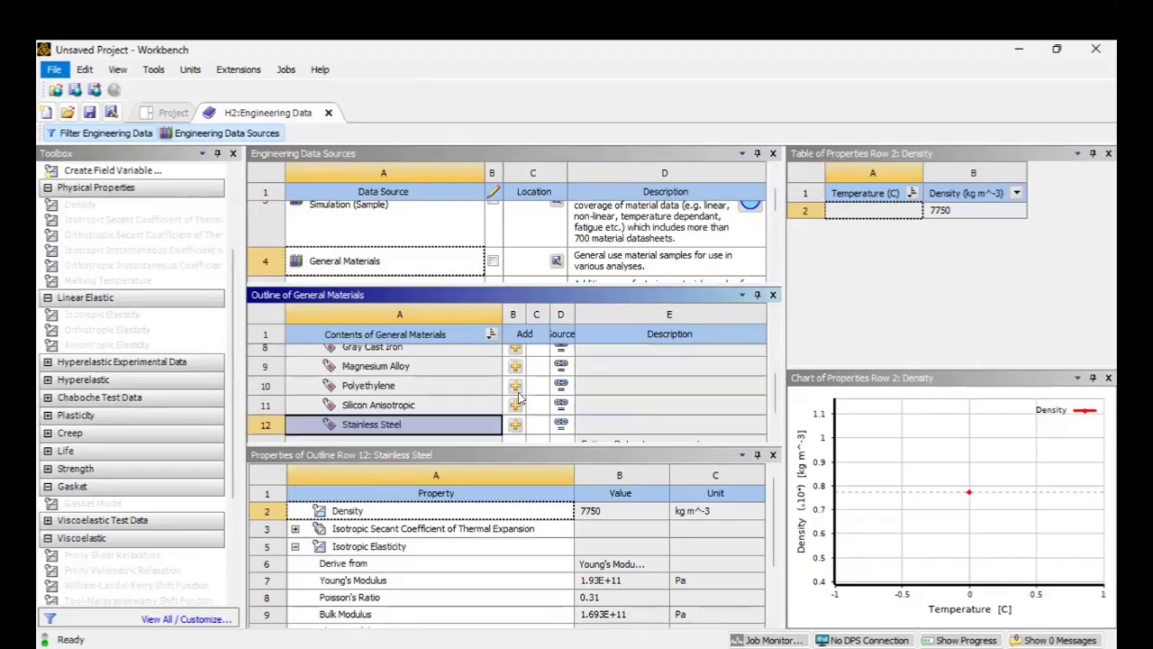
Step: Return to the project schematic and open the model of static structural system H in Mechanical
{"action": "left_click", "coordinate": [163, 112]}
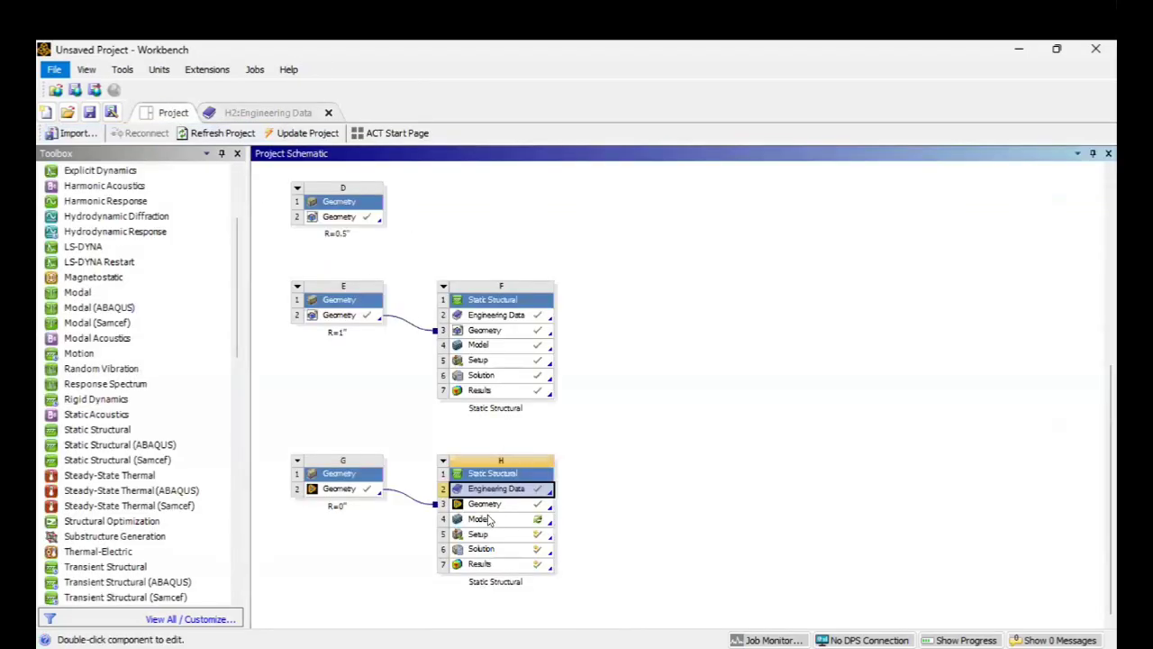
{"action": "double_click", "coordinate": [501, 522]}
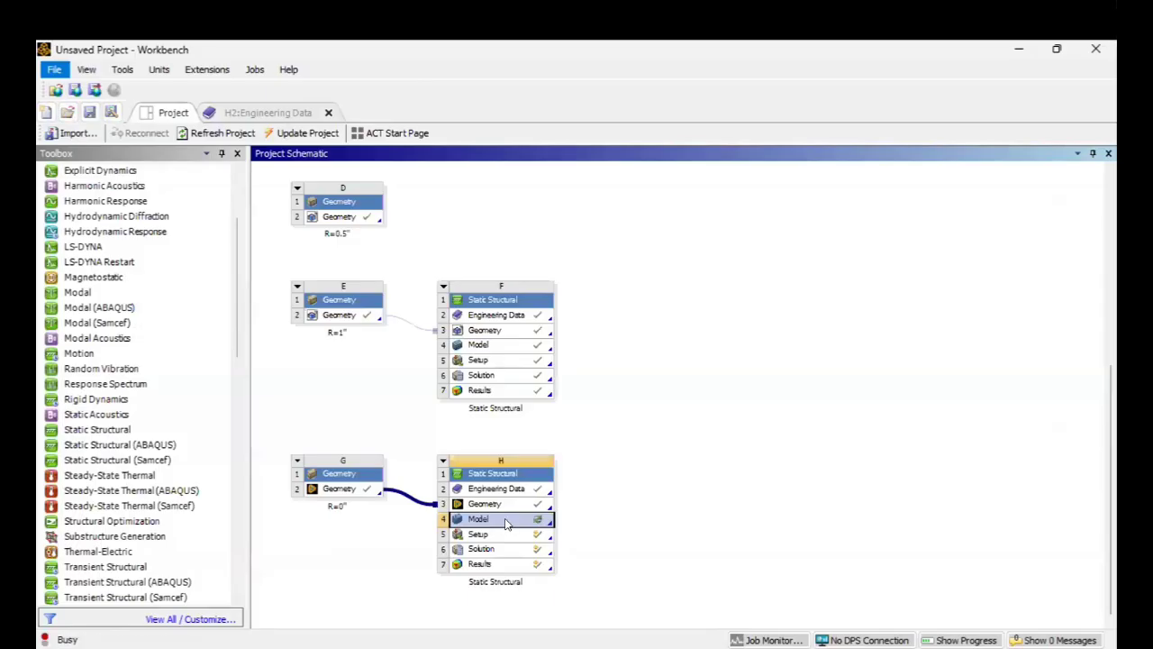
{"action": "left_click", "coordinate": [631, 389]}
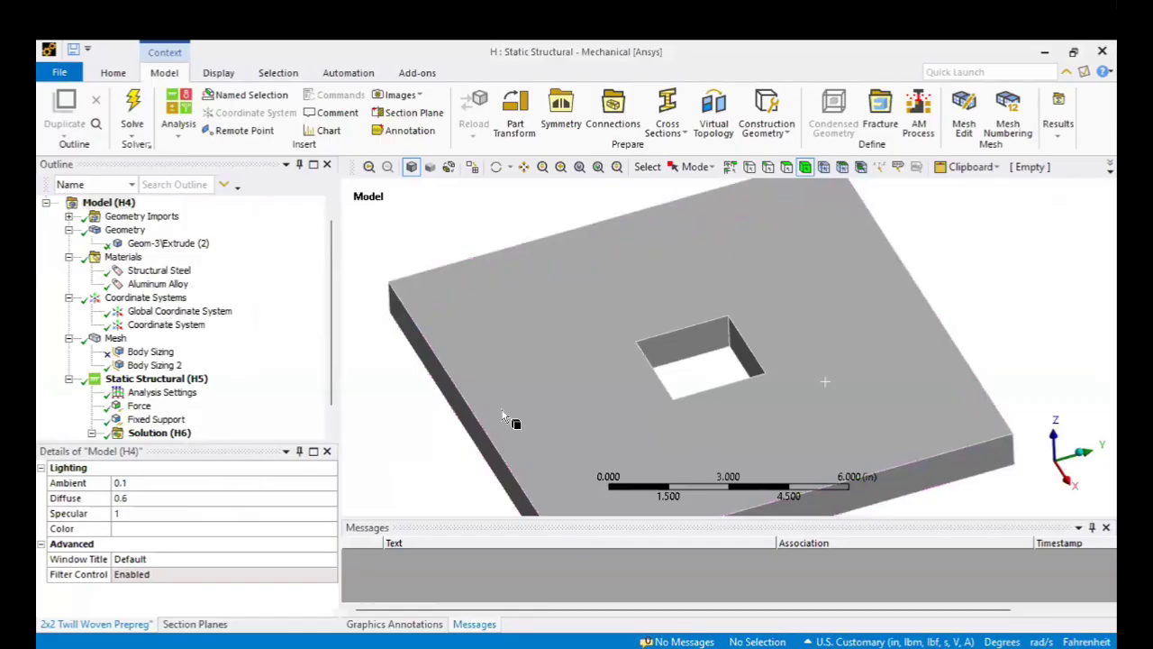
Step: Delete the existing Force, Fixed Support, body sizings and Equivalent Stress result from the model
{"action": "scroll", "coordinate": [135, 284], "scroll_direction": "up", "scroll_amount": 1}
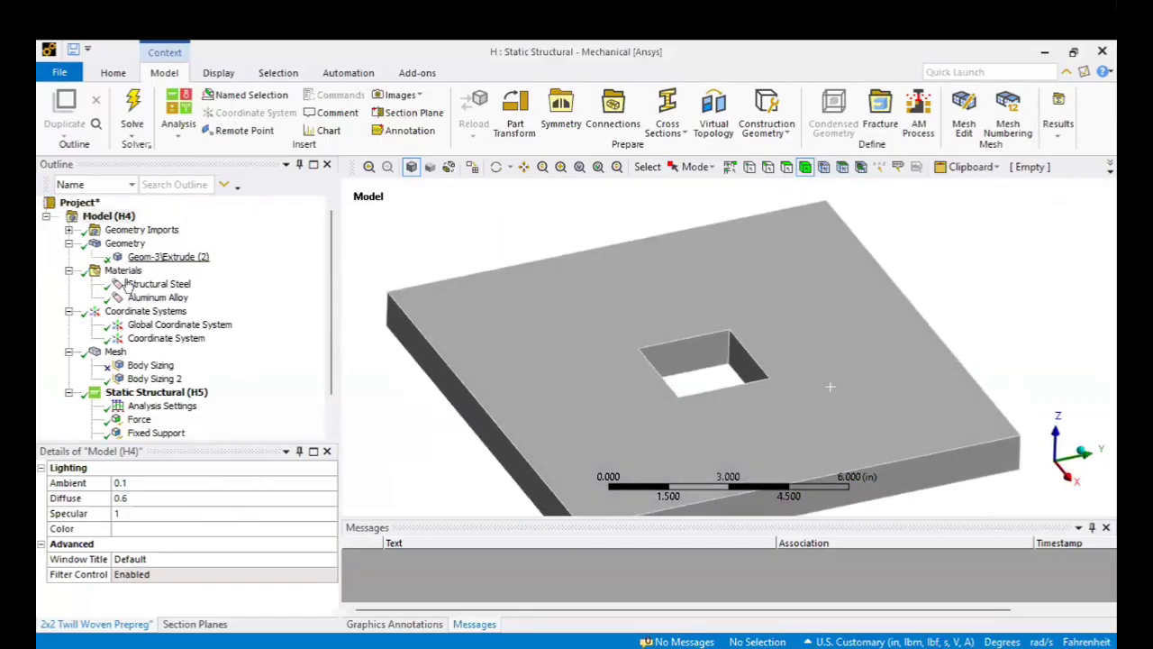
{"action": "scroll", "coordinate": [144, 377], "scroll_direction": "down", "scroll_amount": 1}
{"action": "left_click", "coordinate": [140, 379]}
{"action": "left_click", "coordinate": [154, 393], "text": "ctrl"}
{"action": "key", "text": "Delete"}
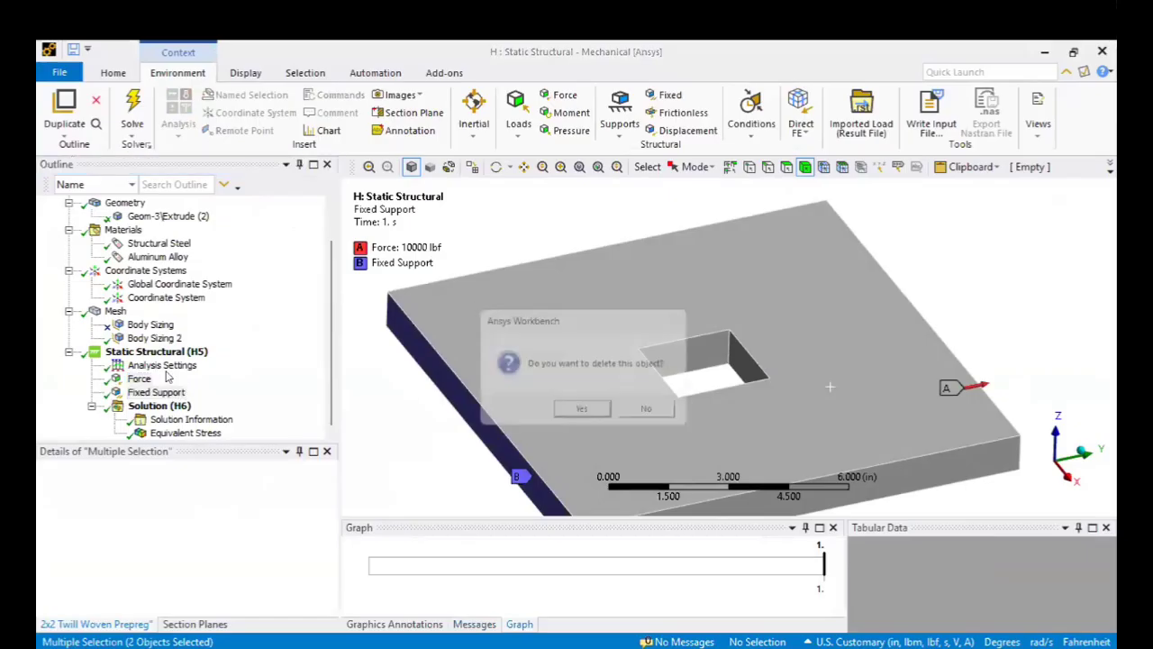
{"action": "key", "text": "Return"}
{"action": "left_click", "coordinate": [162, 366]}
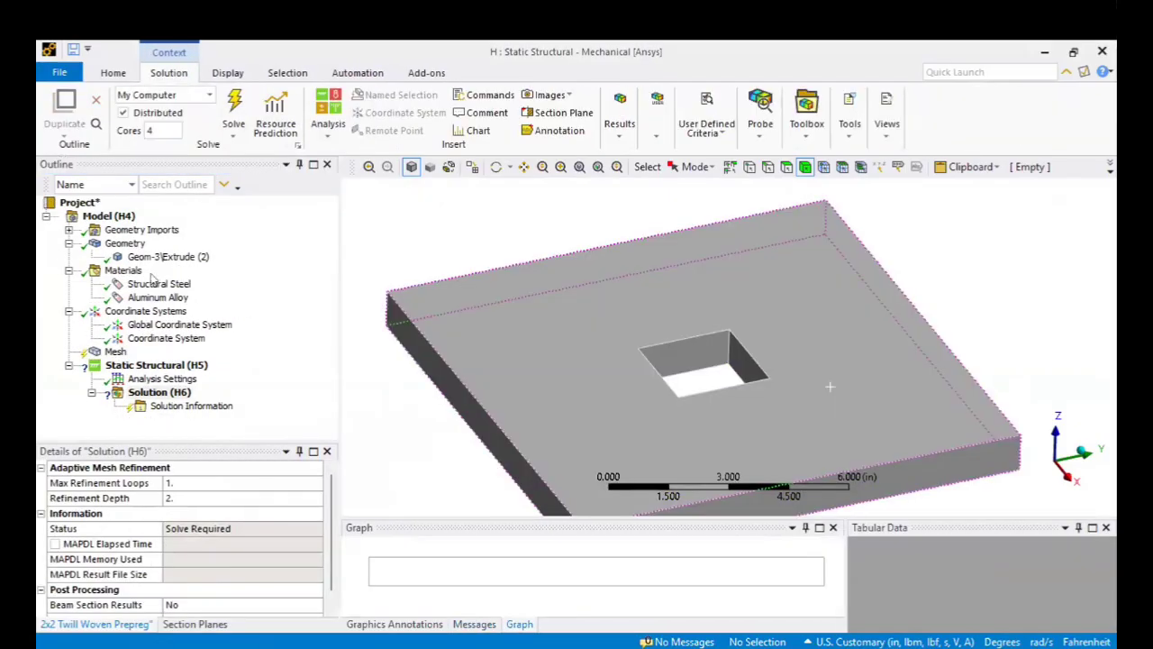
Step: Collapse the model's outline branches, and expand Geometry Imports to show the imported geometry
{"action": "left_click", "coordinate": [68, 243]}
{"action": "left_click", "coordinate": [68, 257]}
{"action": "left_click", "coordinate": [69, 270]}
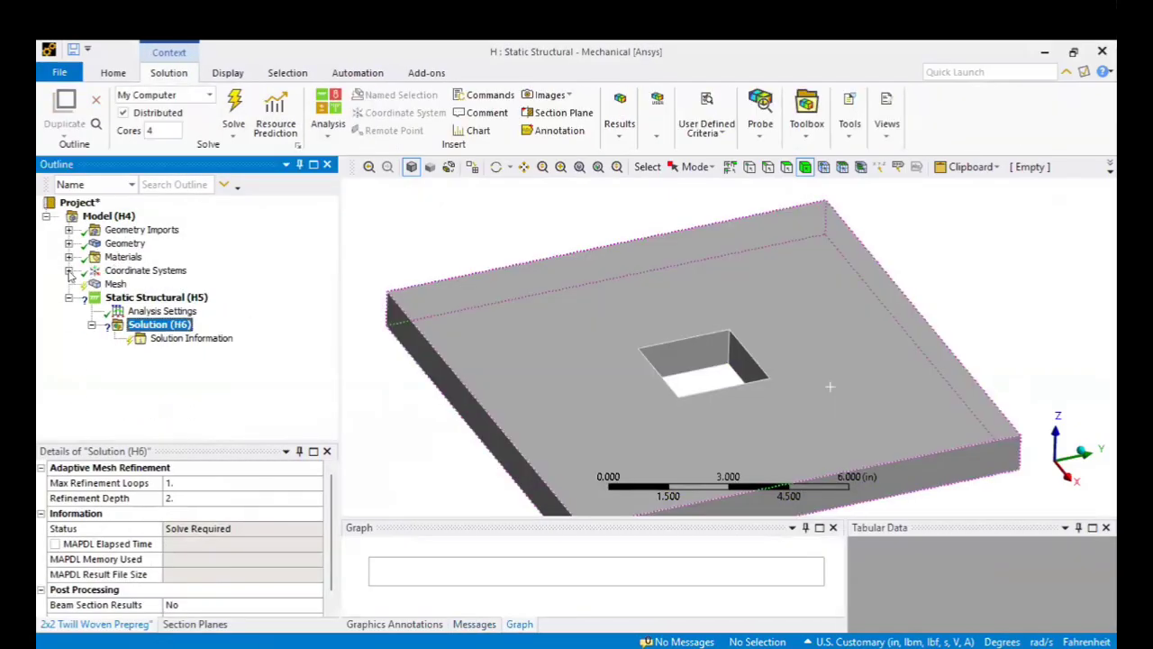
{"action": "left_click", "coordinate": [69, 297]}
{"action": "left_click", "coordinate": [135, 230]}
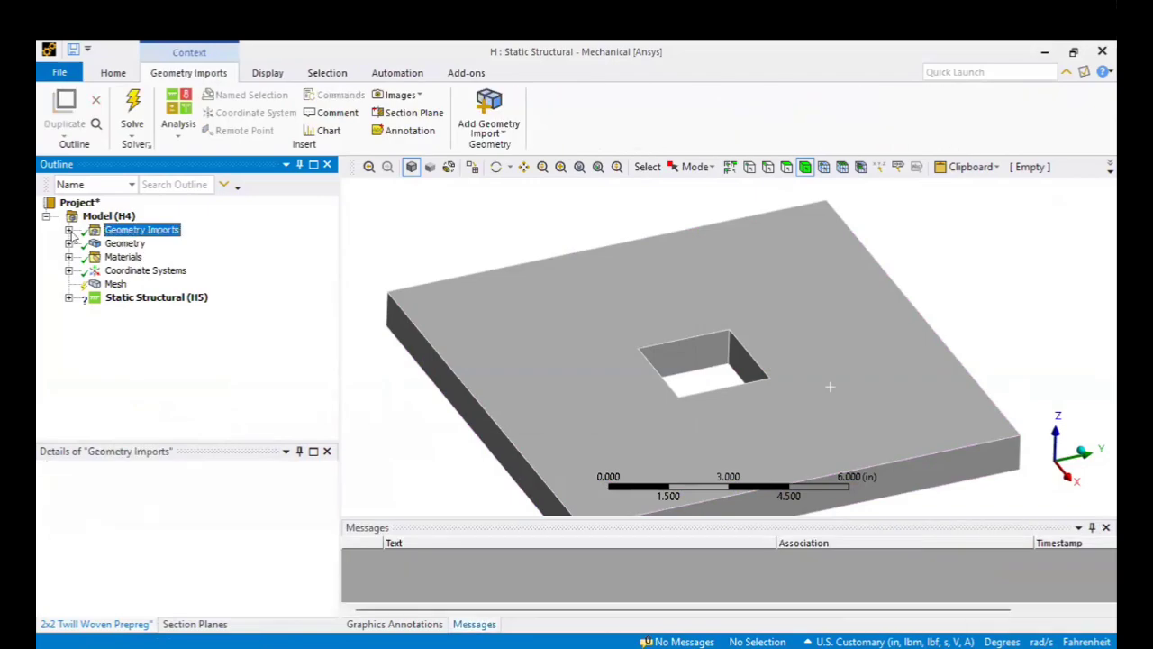
{"action": "left_click", "coordinate": [68, 230]}
{"action": "left_click", "coordinate": [157, 244]}
Step: Assign Aluminum Alloy as the material of the Geom-3\Extrude (2) body
{"action": "left_click", "coordinate": [67, 256]}
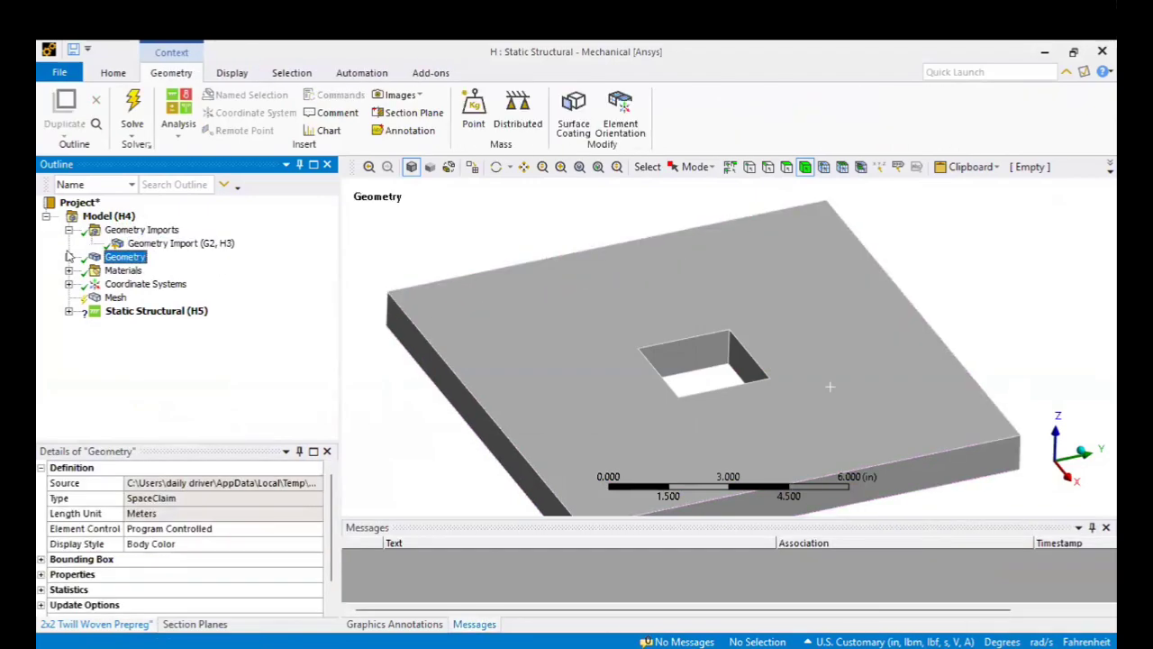
{"action": "left_click", "coordinate": [146, 271]}
{"action": "scroll", "coordinate": [314, 557], "scroll_direction": "down", "scroll_amount": 1}
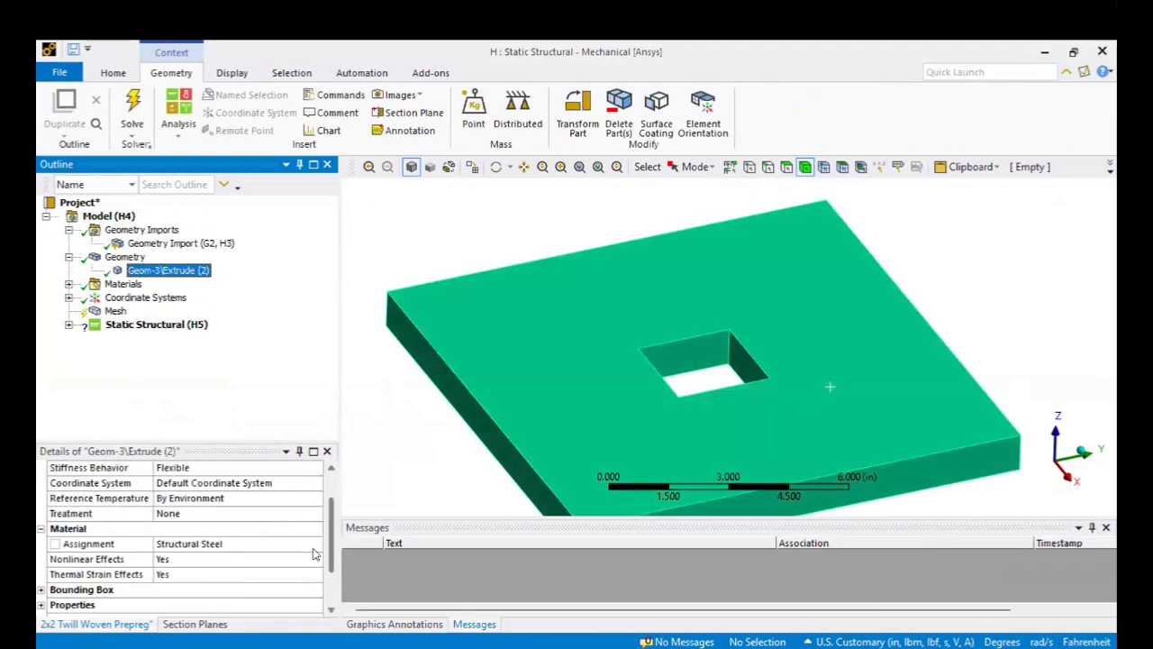
{"action": "left_click", "coordinate": [315, 544]}
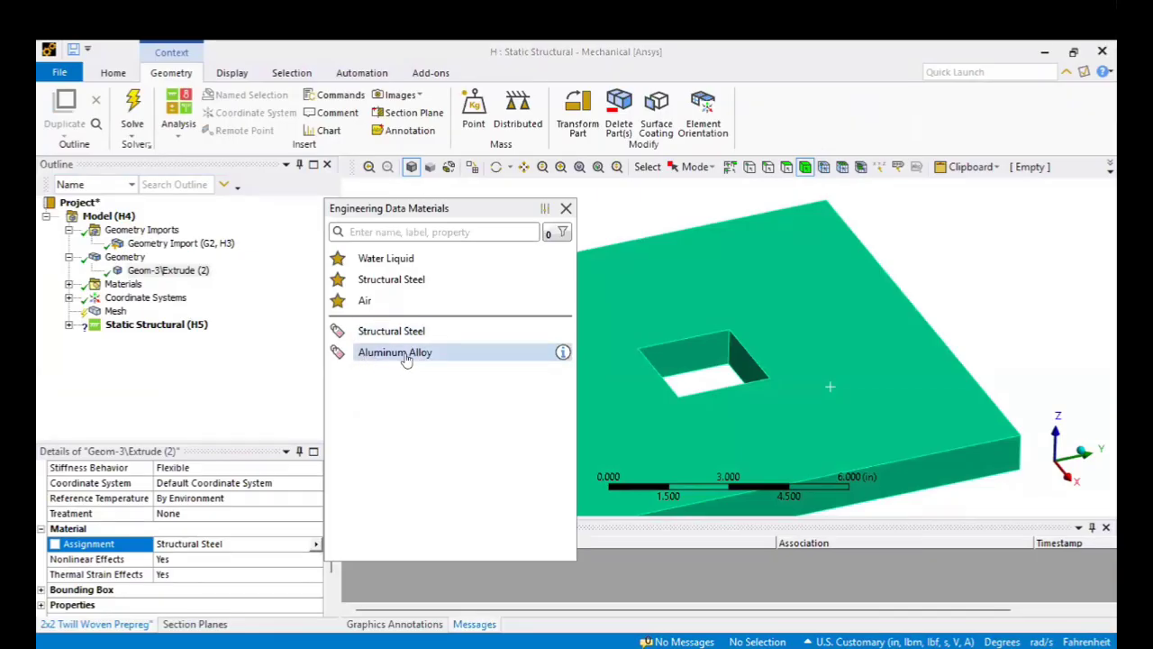
{"action": "left_click", "coordinate": [415, 353]}
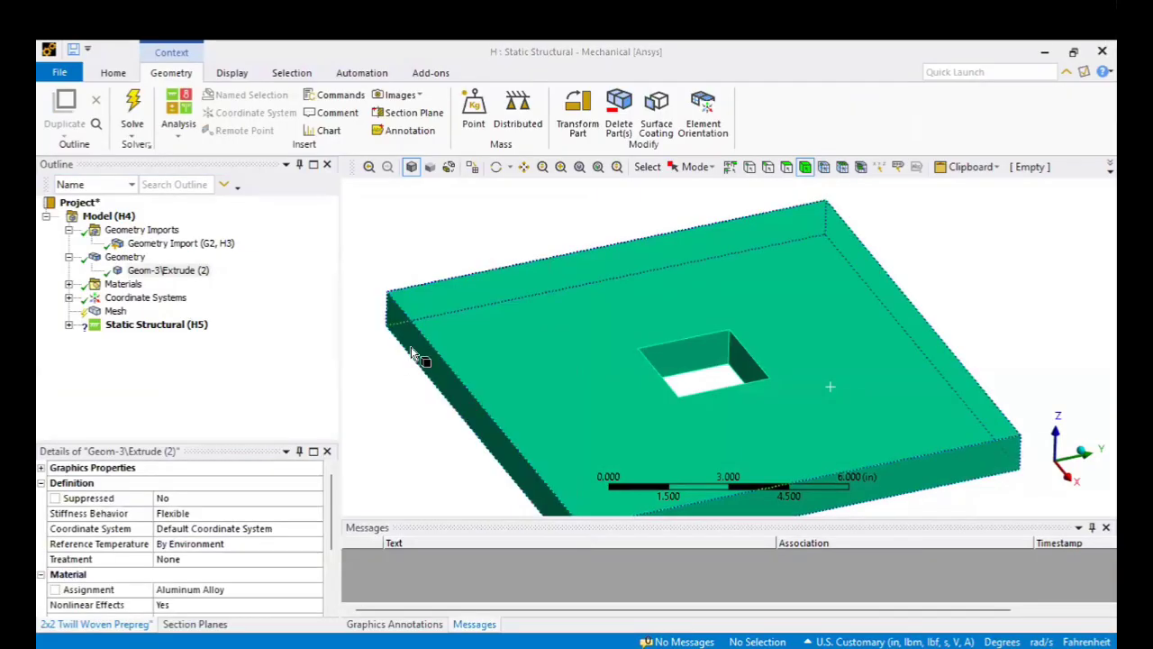
{"action": "middle_click_drag", "start_coordinate": [447, 413], "coordinate": [360, 444]}
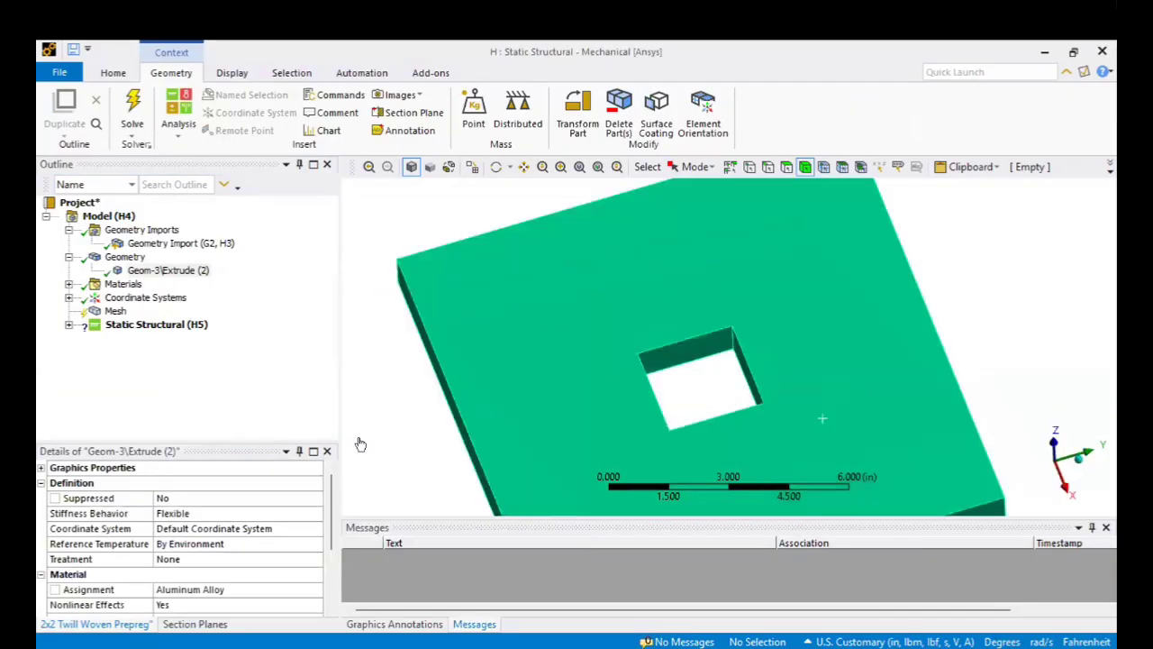
Step: Review the properties of the Structural Steel and Aluminum Alloy materials, and return to the geometry view
{"action": "left_click", "coordinate": [70, 289]}
{"action": "left_click", "coordinate": [69, 285]}
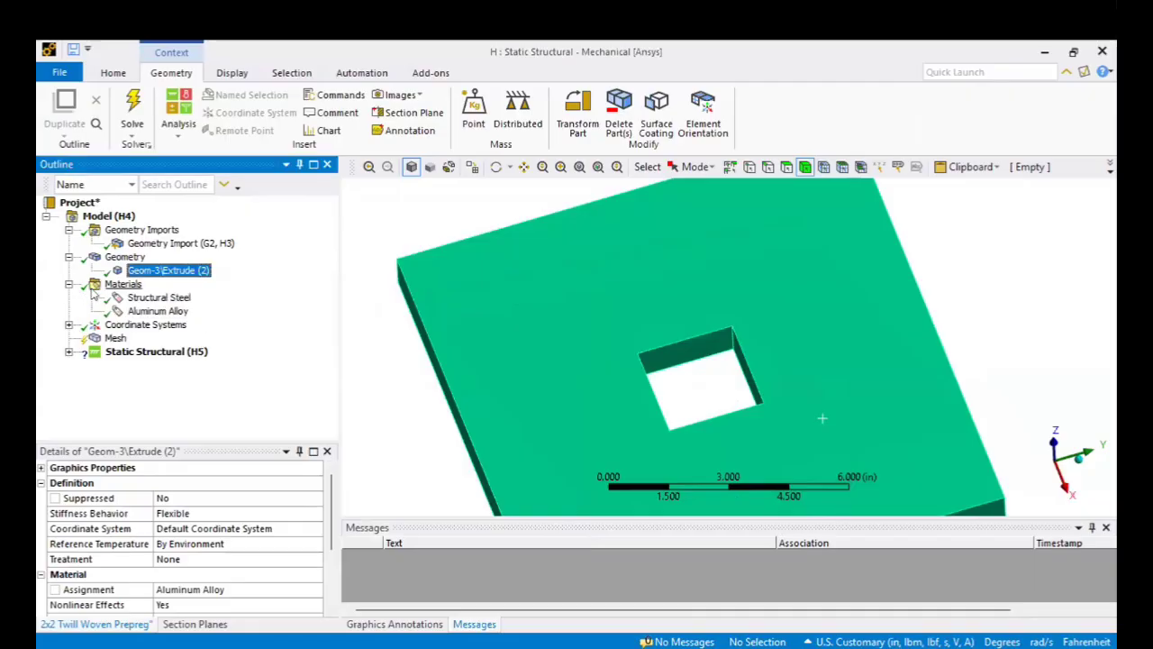
{"action": "left_click", "coordinate": [153, 298]}
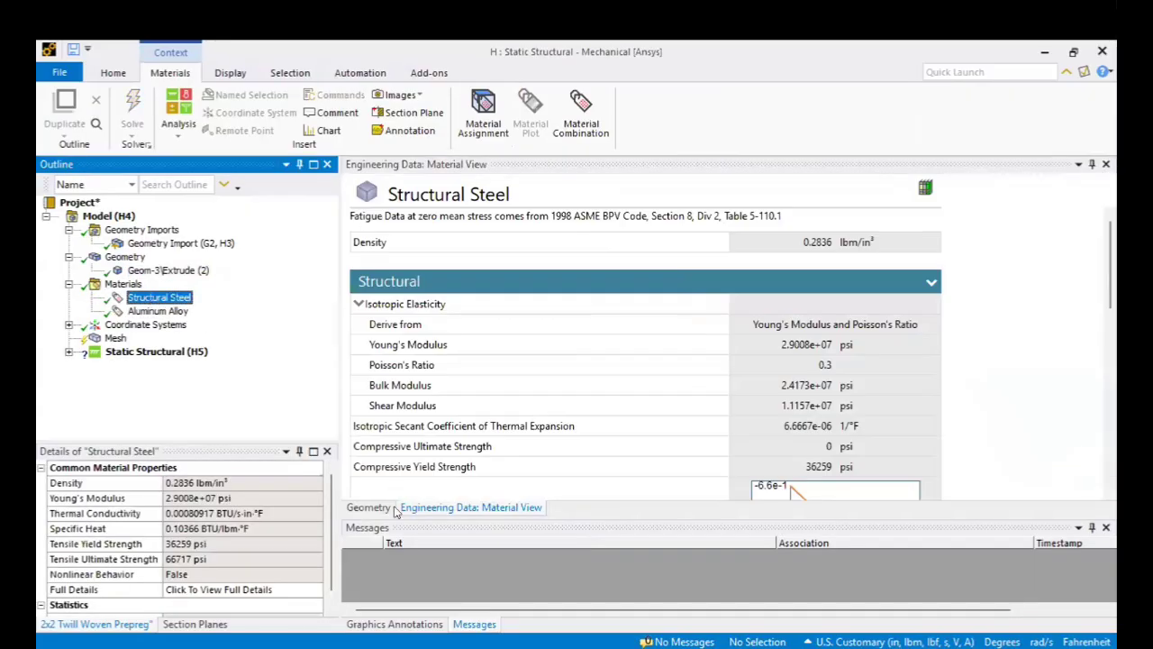
{"action": "left_click", "coordinate": [371, 509]}
{"action": "middle_click_drag", "start_coordinate": [467, 387], "coordinate": [407, 471]}
{"action": "left_click", "coordinate": [175, 313]}
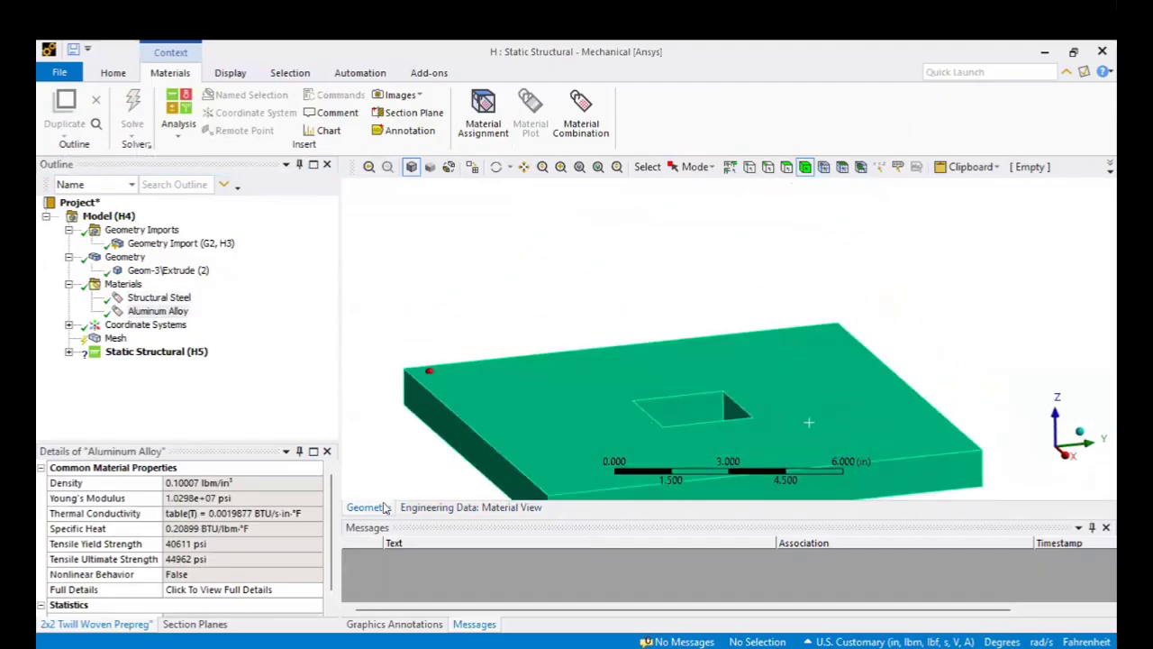
{"action": "middle_click_drag", "start_coordinate": [385, 509], "coordinate": [393, 511]}
Step: Generate the plate's mesh with the default element size and inspect its element quality
{"action": "left_click", "coordinate": [115, 351]}
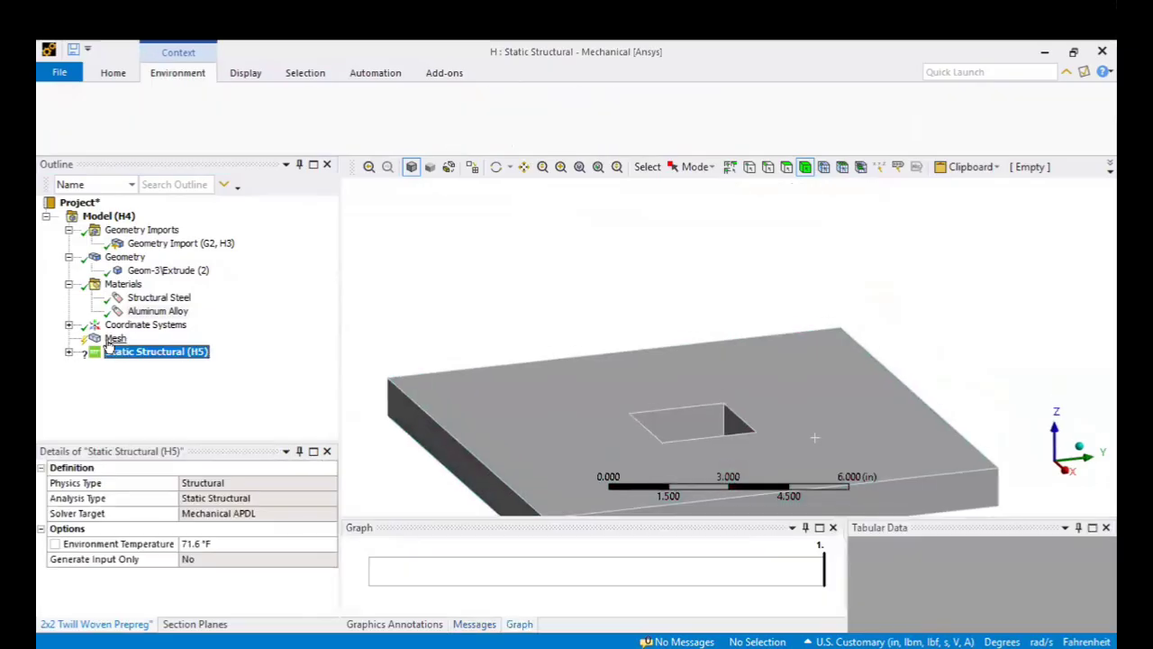
{"action": "right_click", "coordinate": [110, 341]}
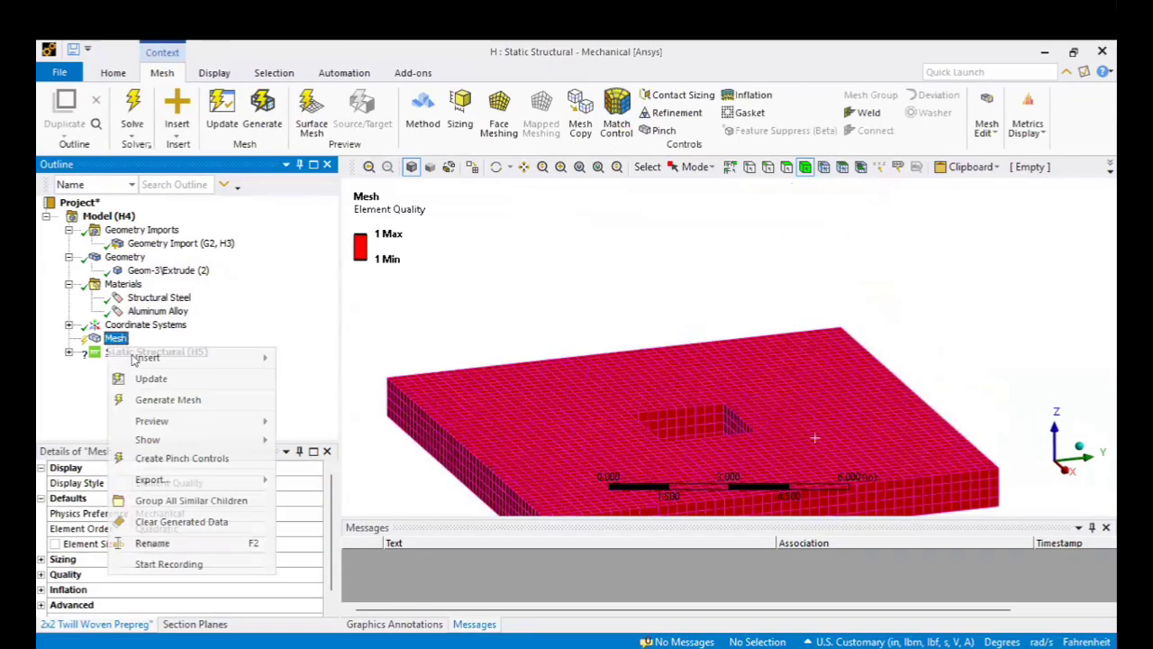
{"action": "left_click", "coordinate": [180, 399]}
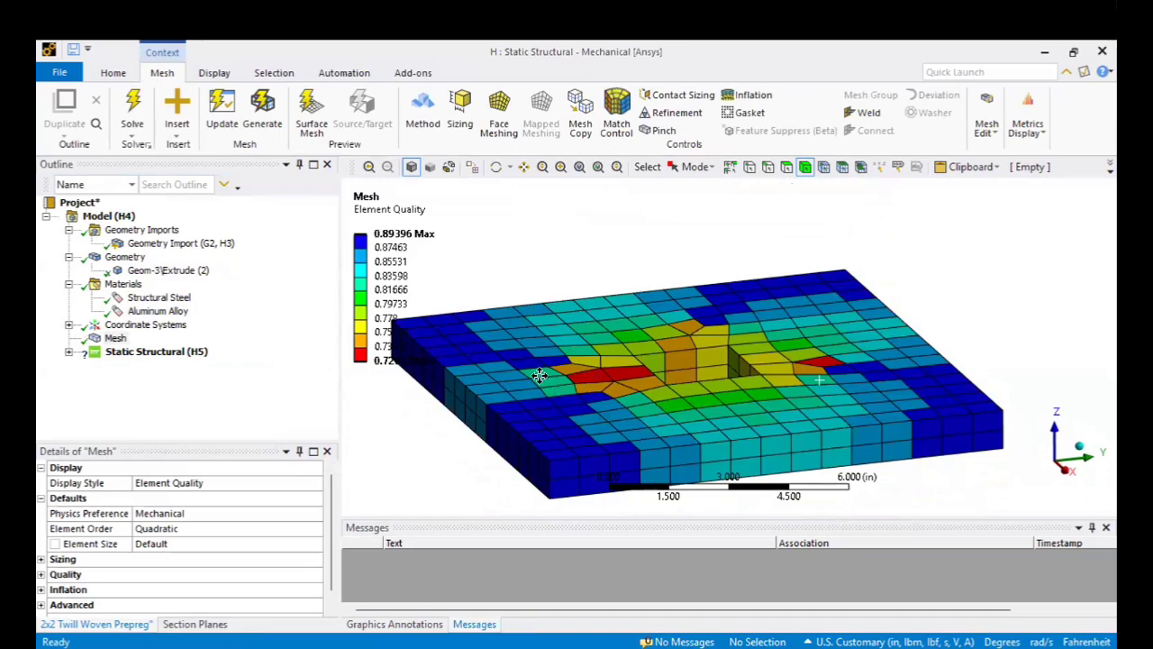
{"action": "middle_click_drag", "start_coordinate": [541, 379], "coordinate": [576, 390]}
{"action": "middle_click_drag", "start_coordinate": [681, 376], "coordinate": [265, 360]}
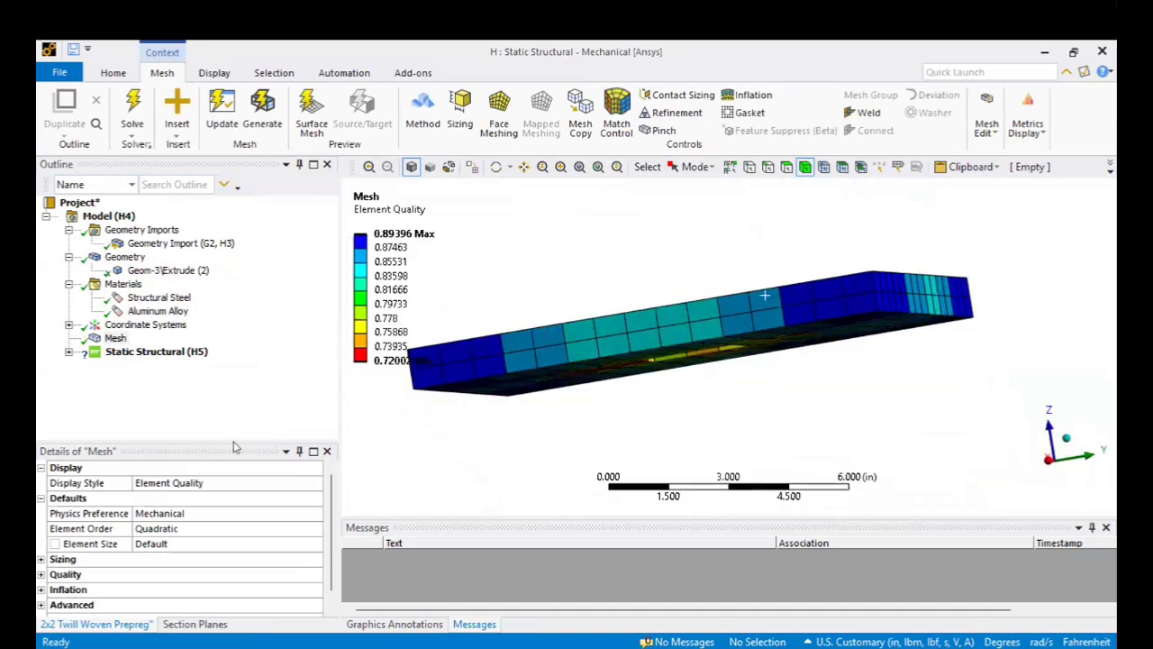
Step: Set the mesh display style to Use Geometry Setting and inspect the elements around the square cutout
{"action": "left_click", "coordinate": [290, 484]}
{"action": "left_click", "coordinate": [314, 484]}
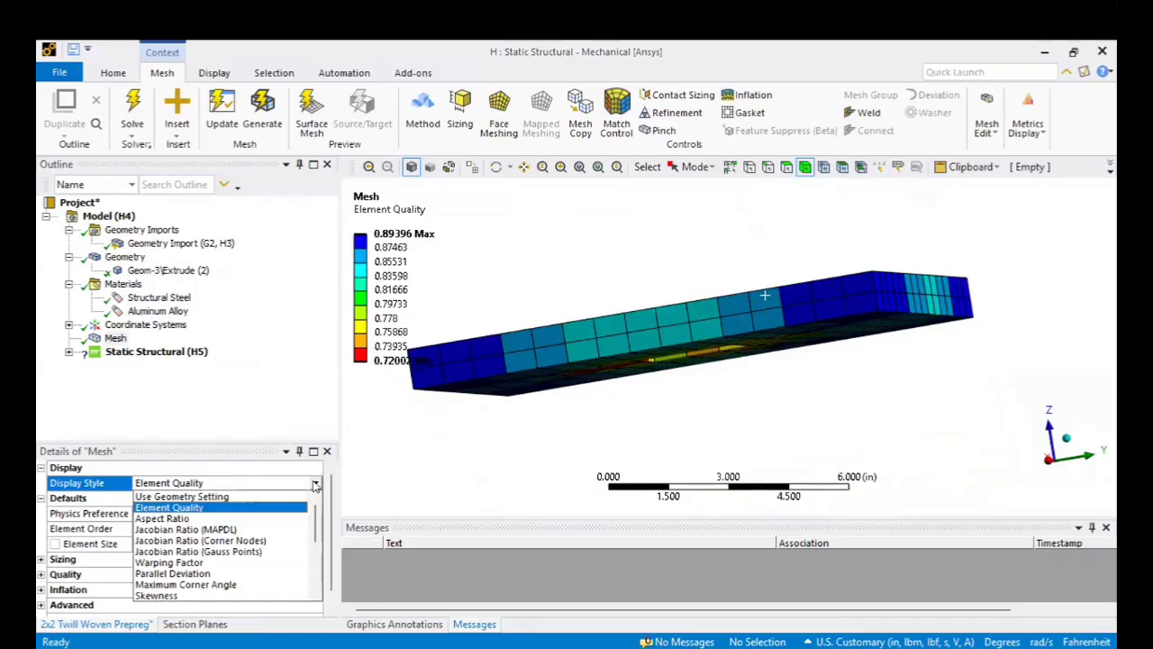
{"action": "left_click", "coordinate": [260, 497]}
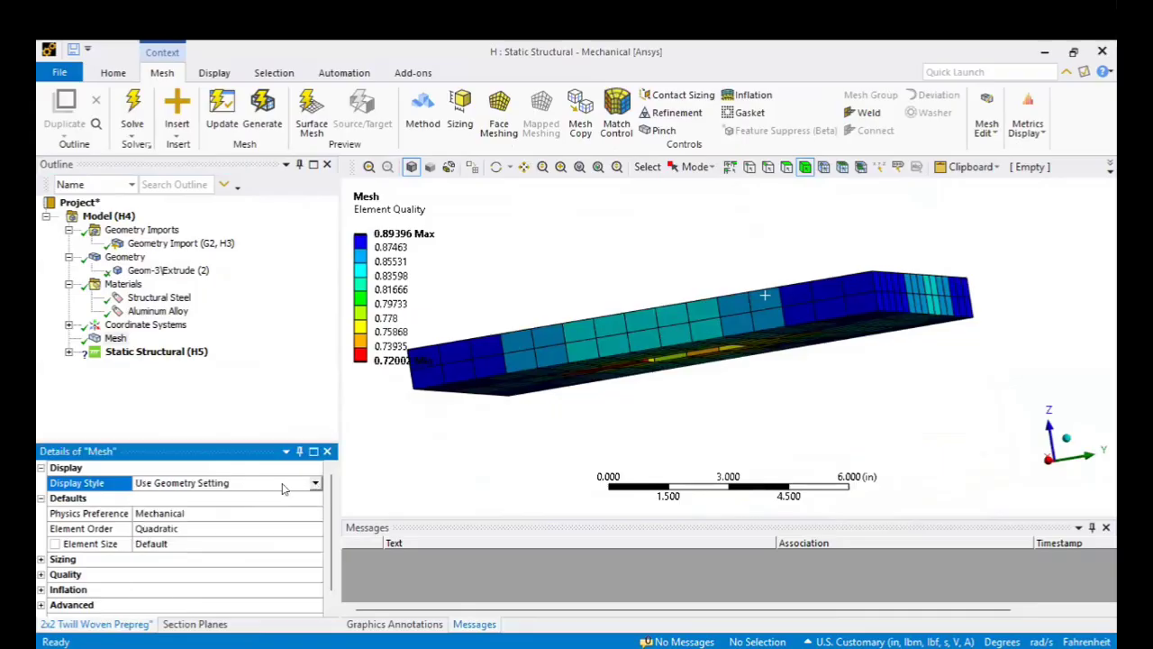
{"action": "left_click", "coordinate": [122, 326]}
{"action": "left_click", "coordinate": [115, 338]}
{"action": "middle_click_drag", "start_coordinate": [388, 354], "coordinate": [665, 361]}
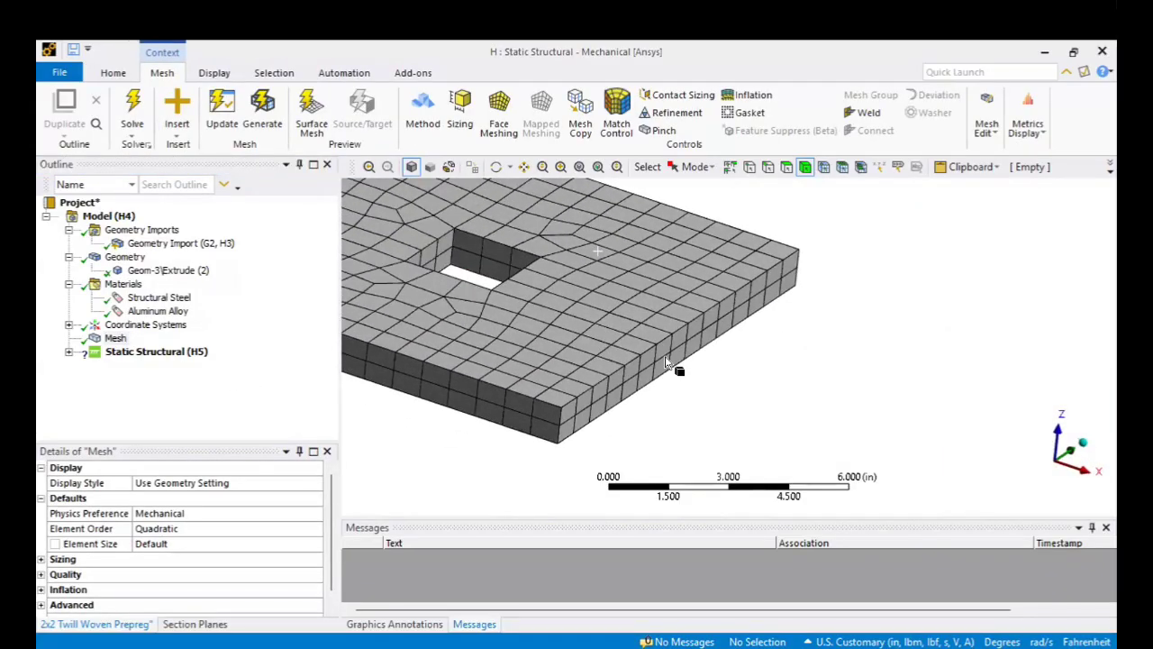
{"action": "middle_click_drag", "start_coordinate": [520, 346], "coordinate": [637, 432], "text": "ctrl"}
{"action": "middle_click_drag", "start_coordinate": [592, 369], "coordinate": [541, 270]}
{"action": "scroll", "coordinate": [682, 291], "scroll_direction": "up", "scroll_amount": 5}
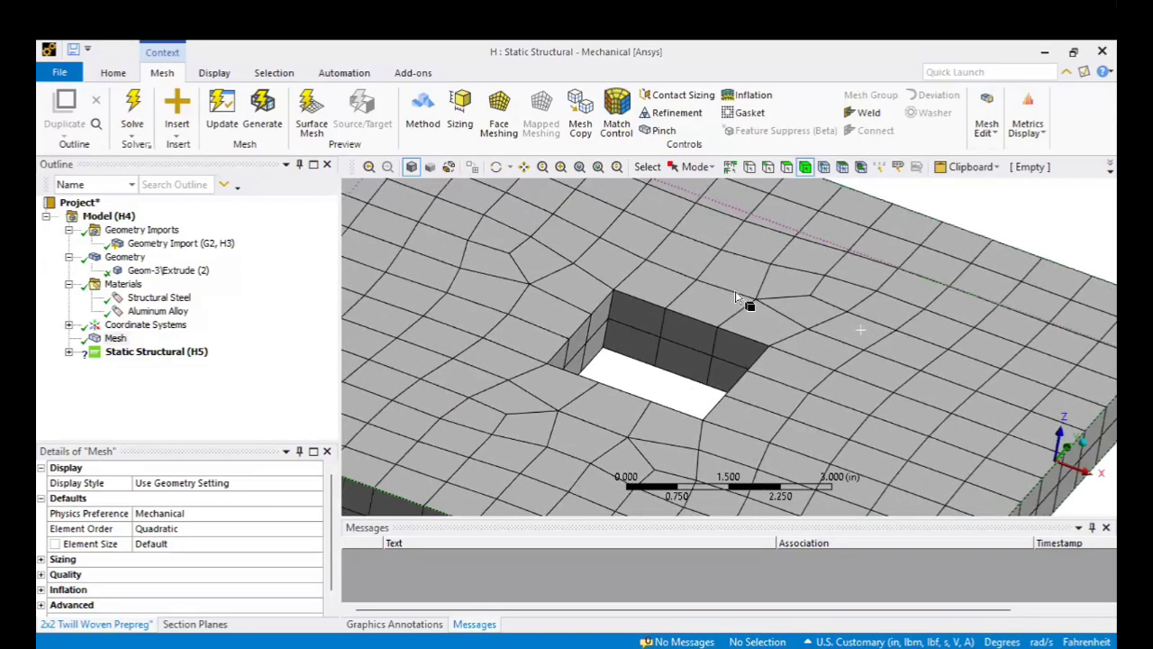
{"action": "middle_click_drag", "start_coordinate": [736, 297], "coordinate": [758, 300], "text": "ctrl"}
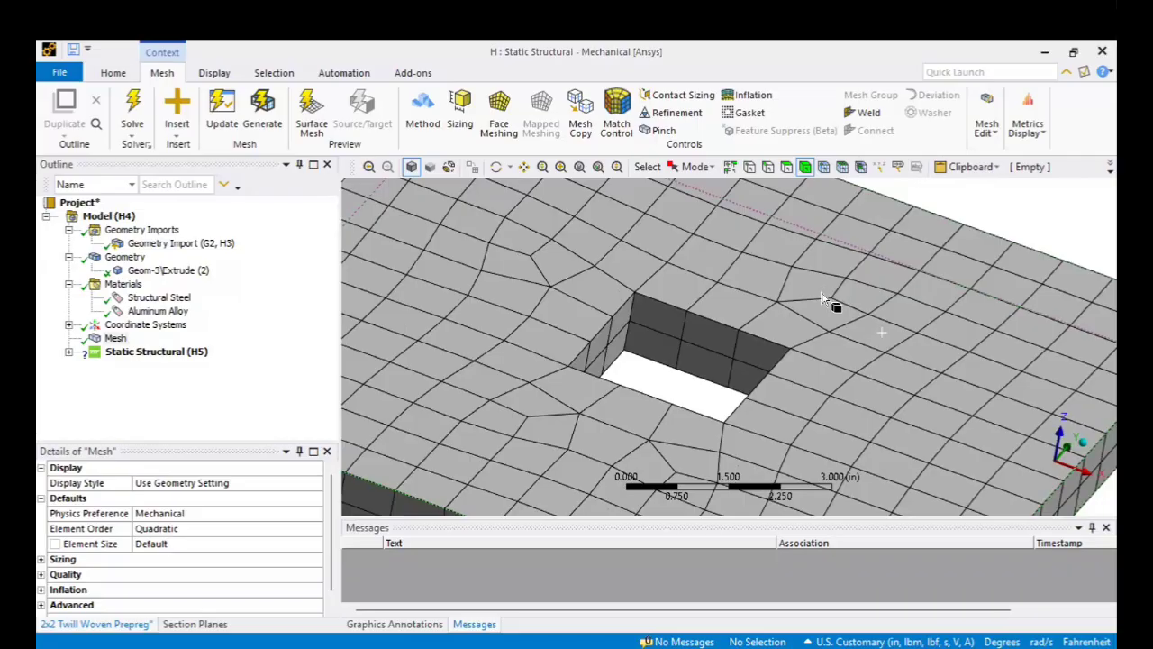
Step: Set the mesh display style to Element Quality and refresh the mesh display
{"action": "left_click", "coordinate": [116, 339]}
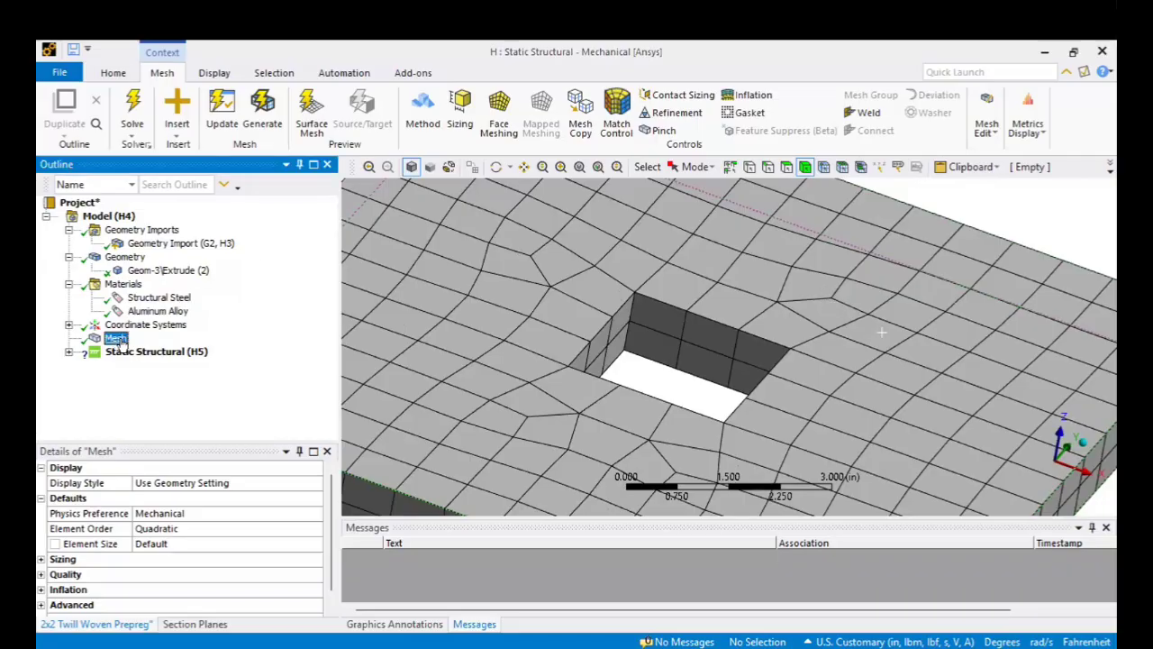
{"action": "left_click", "coordinate": [309, 486]}
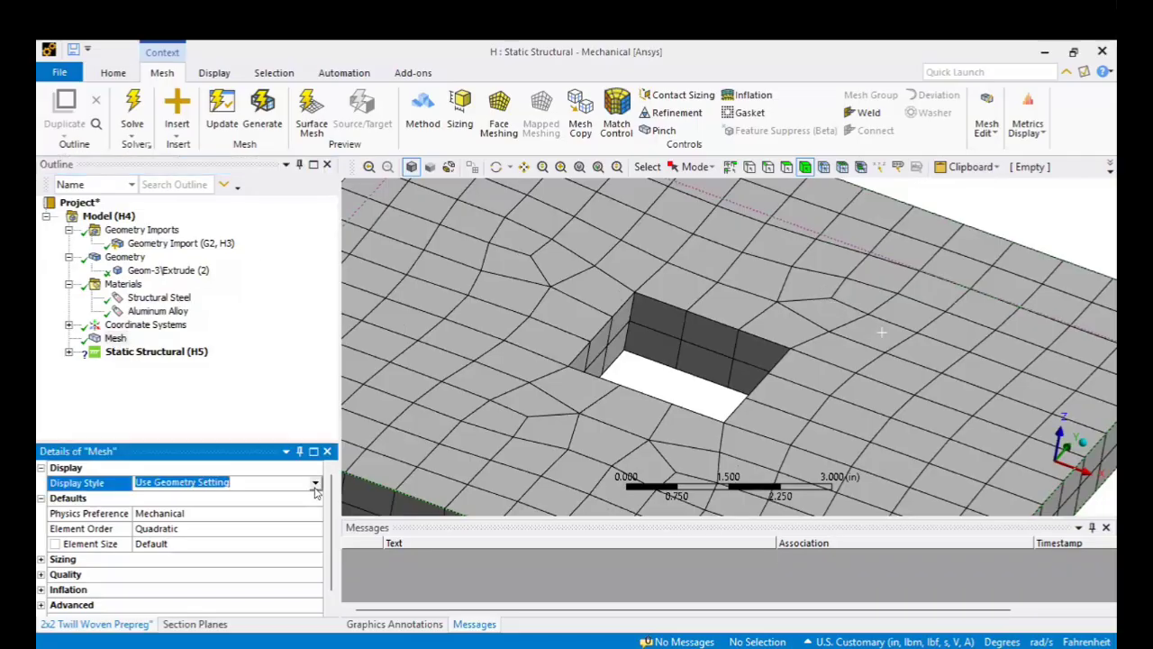
{"action": "left_click", "coordinate": [315, 484]}
{"action": "left_click", "coordinate": [280, 510]}
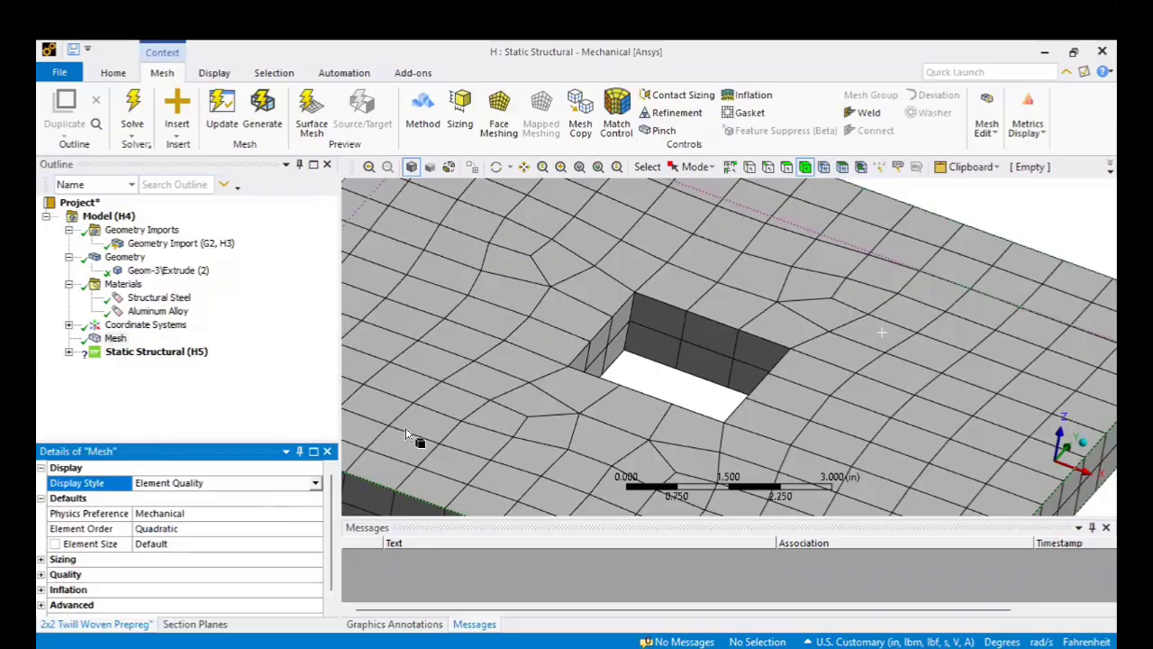
{"action": "left_click", "coordinate": [135, 324]}
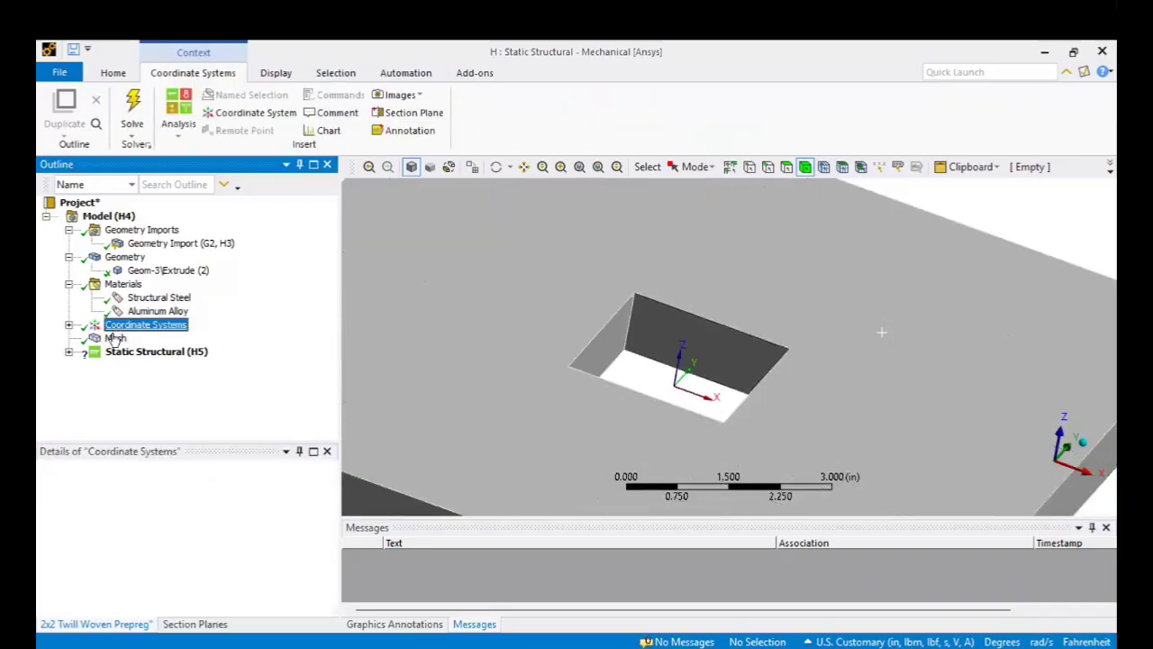
{"action": "left_click", "coordinate": [116, 338]}
Step: Examine the element quality colours around the square cutout's corners and across the whole plate
{"action": "scroll", "coordinate": [680, 375], "scroll_direction": "up", "scroll_amount": 2}
{"action": "scroll", "coordinate": [644, 385], "scroll_direction": "down", "scroll_amount": 5}
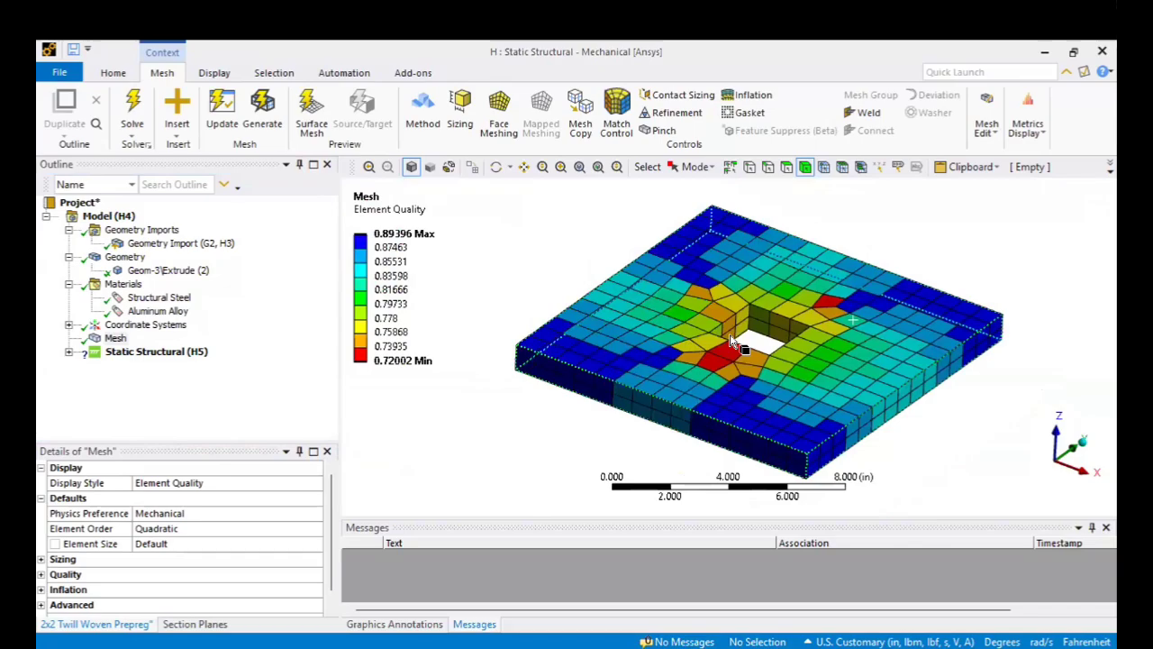
{"action": "middle_click_drag", "start_coordinate": [730, 341], "coordinate": [748, 355]}
{"action": "scroll", "coordinate": [775, 278], "scroll_direction": "up", "scroll_amount": 2}
{"action": "scroll", "coordinate": [775, 278], "scroll_direction": "up", "scroll_amount": 3}
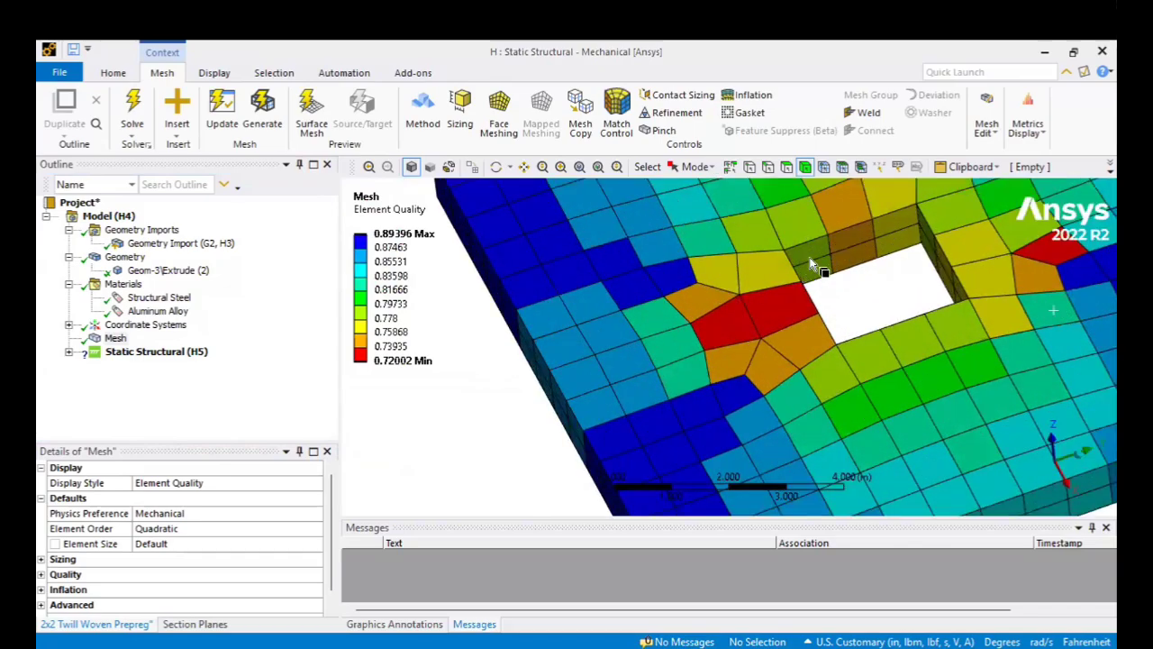
{"action": "scroll", "coordinate": [795, 268], "scroll_direction": "down", "scroll_amount": 2}
{"action": "scroll", "coordinate": [757, 277], "scroll_direction": "up", "scroll_amount": 1}
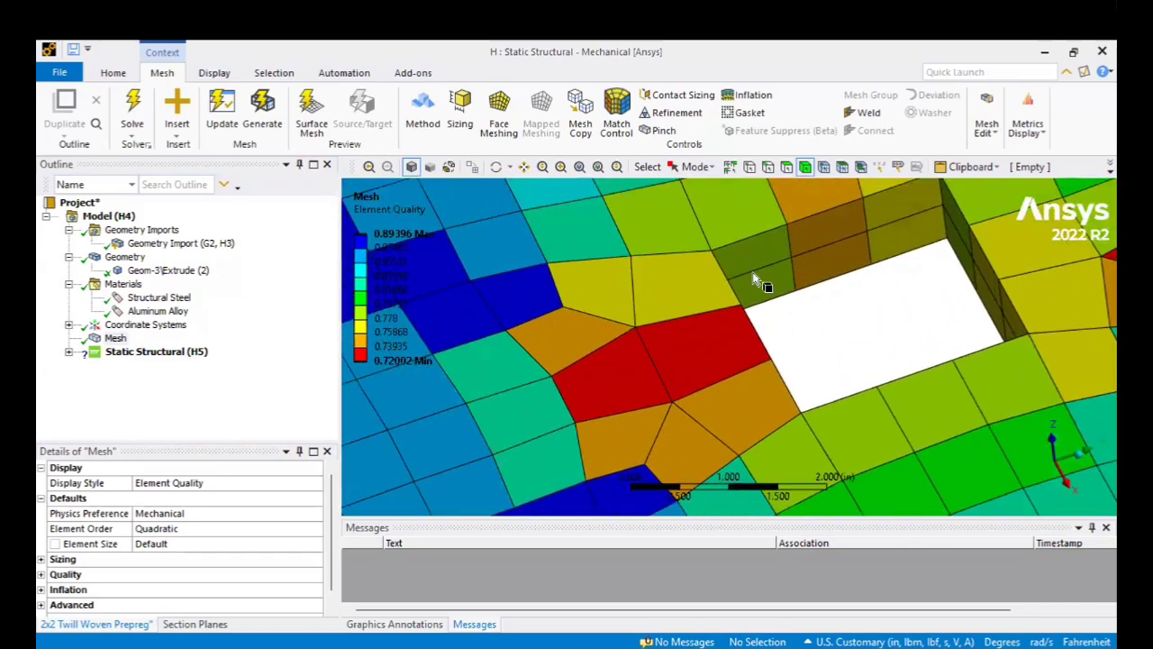
{"action": "scroll", "coordinate": [758, 279], "scroll_direction": "down", "scroll_amount": 6}
{"action": "middle_click_drag", "start_coordinate": [753, 268], "coordinate": [775, 315]}
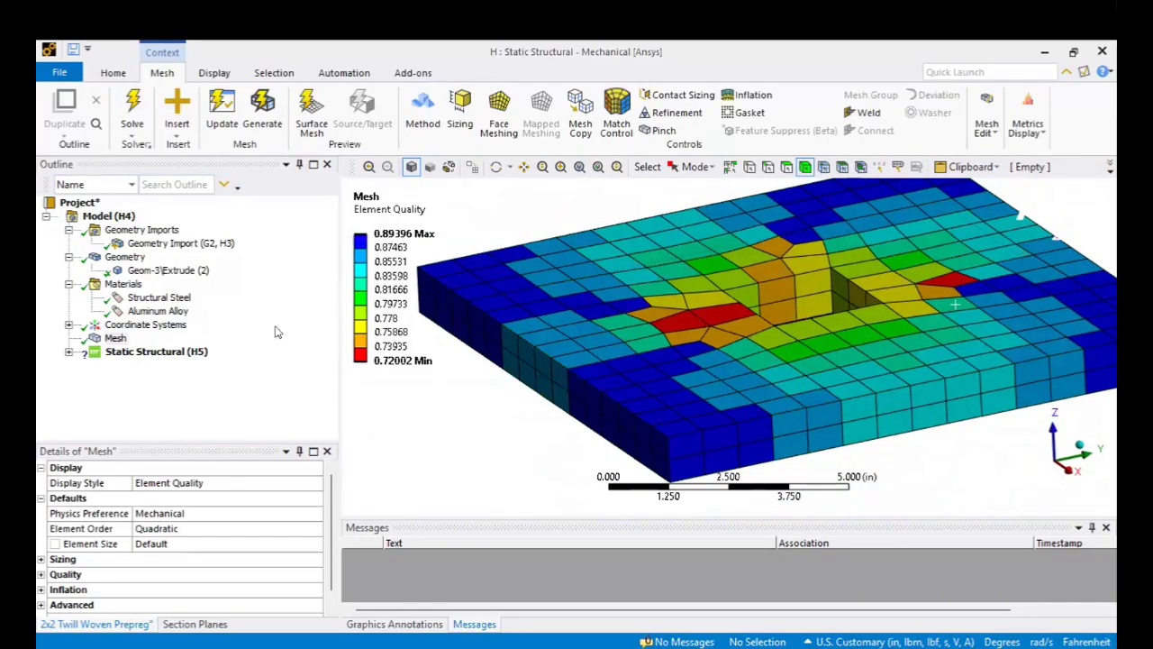
Step: Add a 10000 lbf force to the plate's -Y end face, directed outward along -Y
{"action": "left_click", "coordinate": [68, 351]}
{"action": "right_click", "coordinate": [117, 352]}
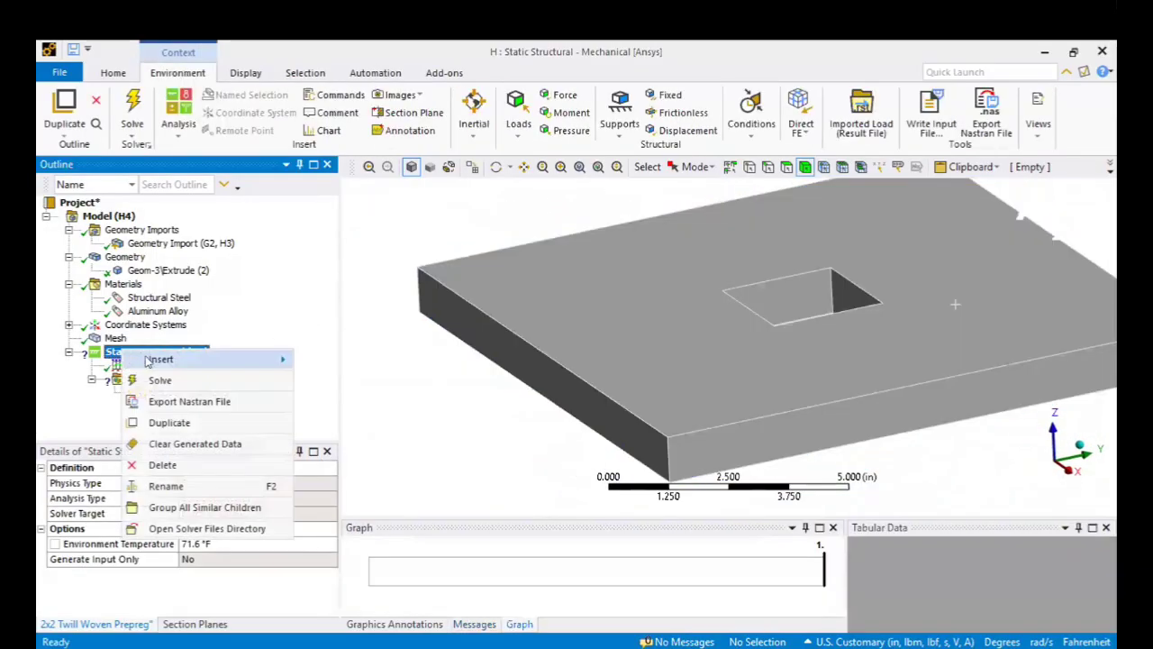
{"action": "mouse_move", "coordinate": [151, 360]}
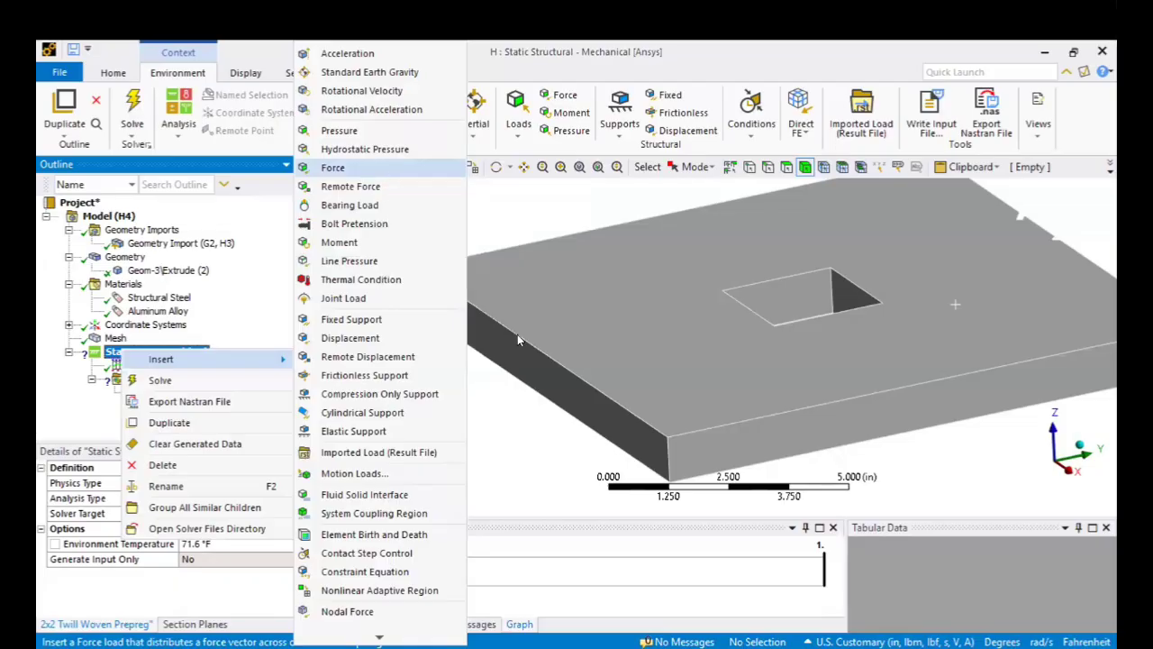
{"action": "left_click", "coordinate": [332, 168]}
{"action": "left_click", "coordinate": [518, 362]}
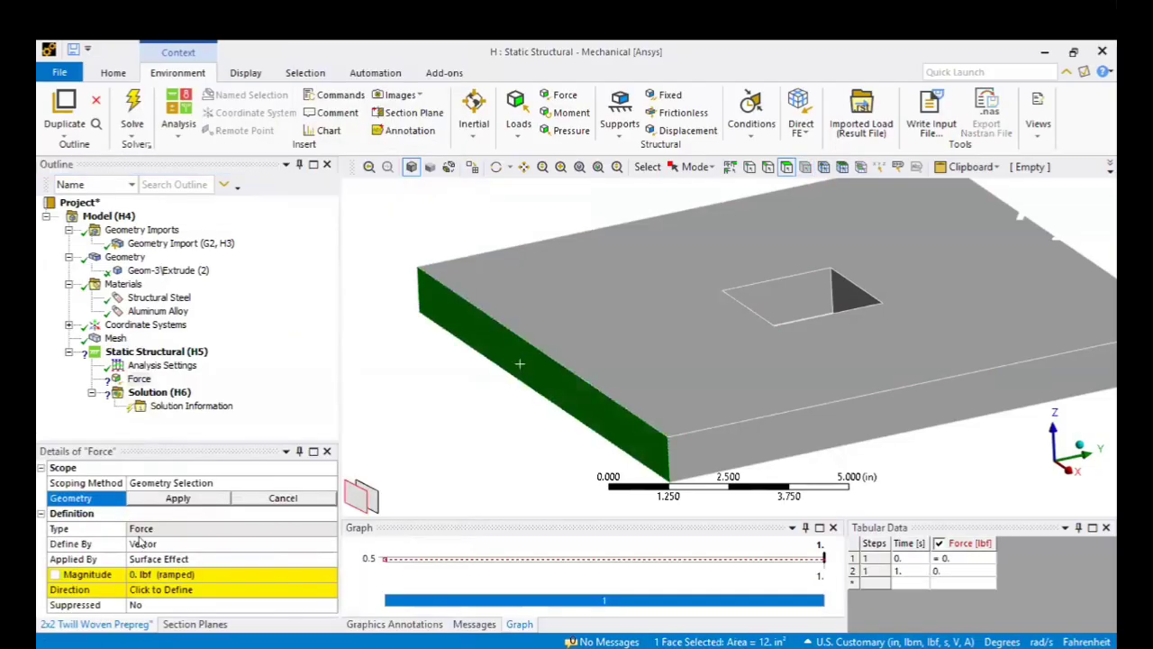
{"action": "left_click", "coordinate": [167, 500]}
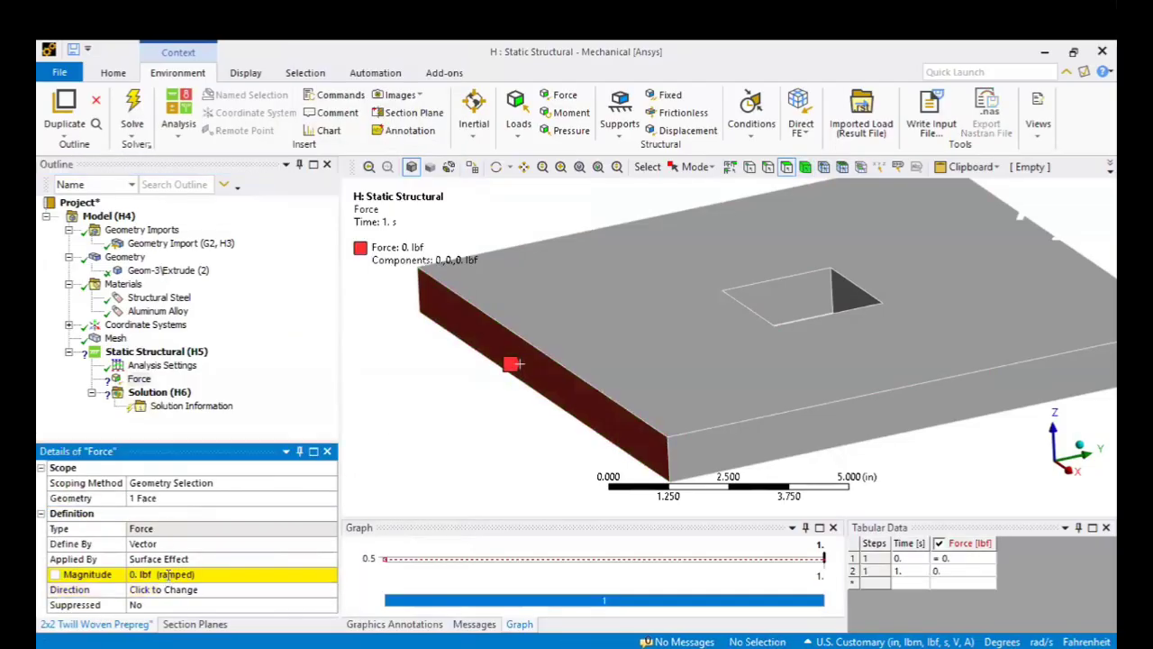
Step: Add a fixed support to the plate's end face opposite the loaded face
{"action": "right_click", "coordinate": [155, 351]}
{"action": "mouse_move", "coordinate": [209, 363]}
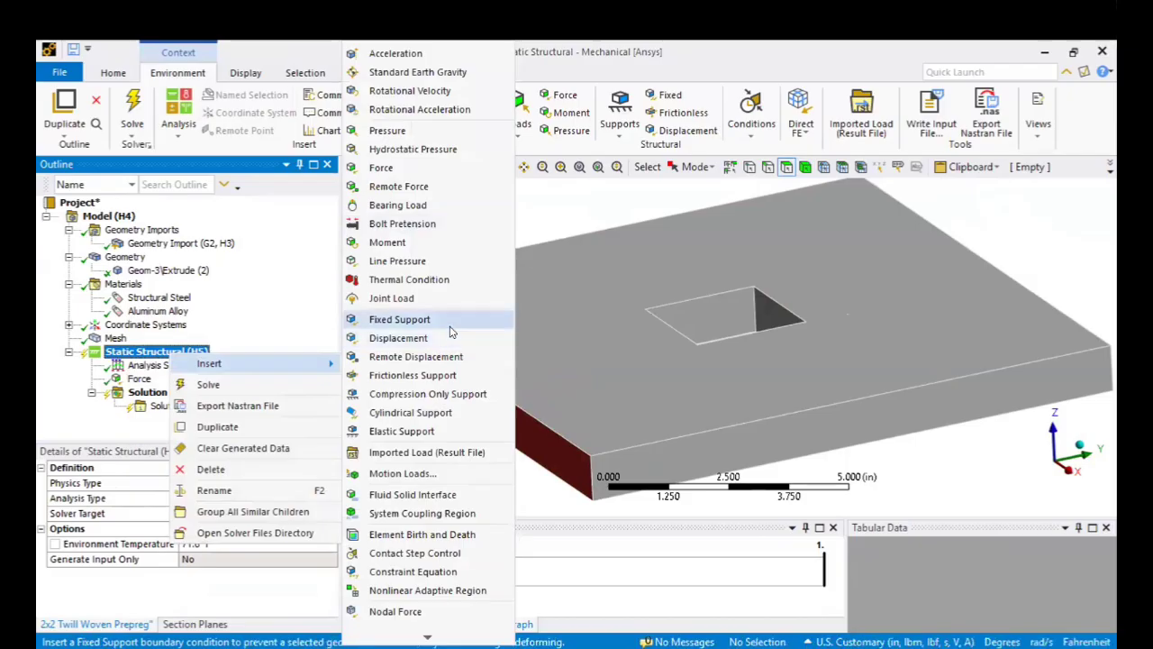
{"action": "left_click", "coordinate": [399, 319]}
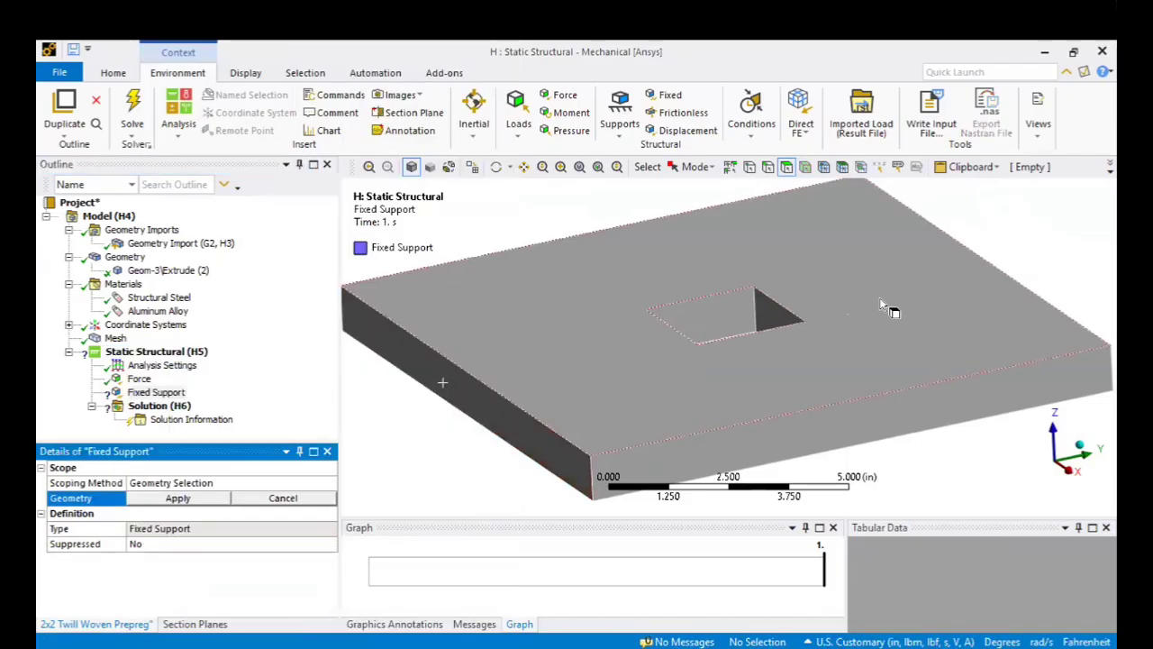
{"action": "middle_click_drag", "start_coordinate": [882, 302], "coordinate": [1003, 318]}
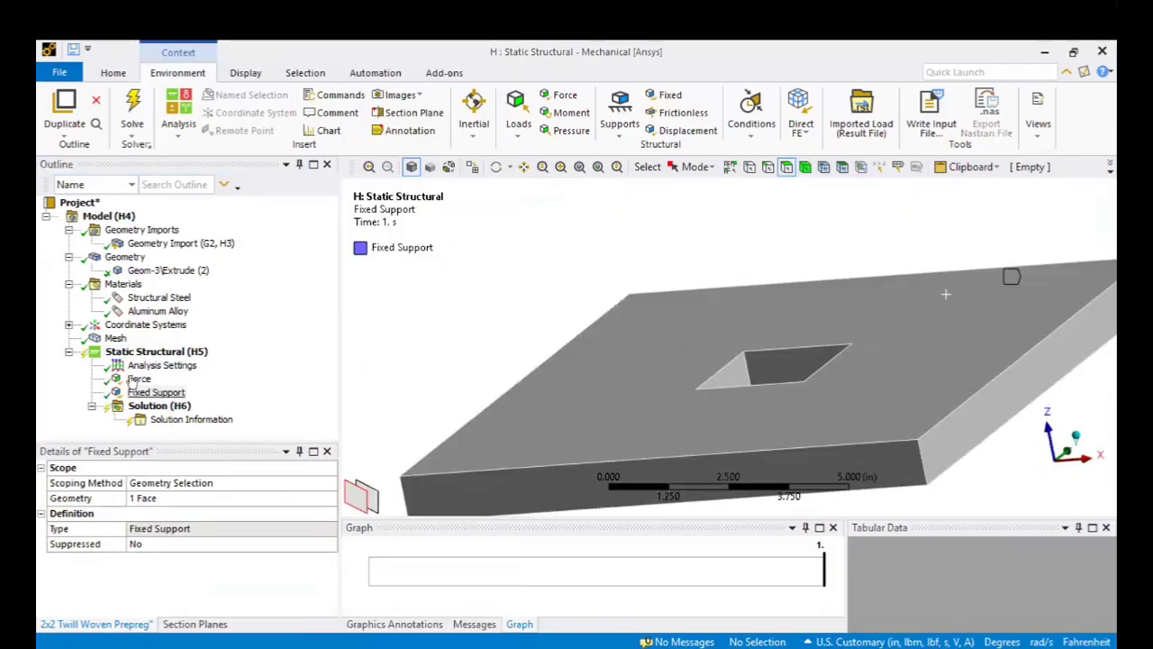
Step: Display the Force and Fixed Support together and check which plate faces they act on
{"action": "left_click", "coordinate": [138, 379]}
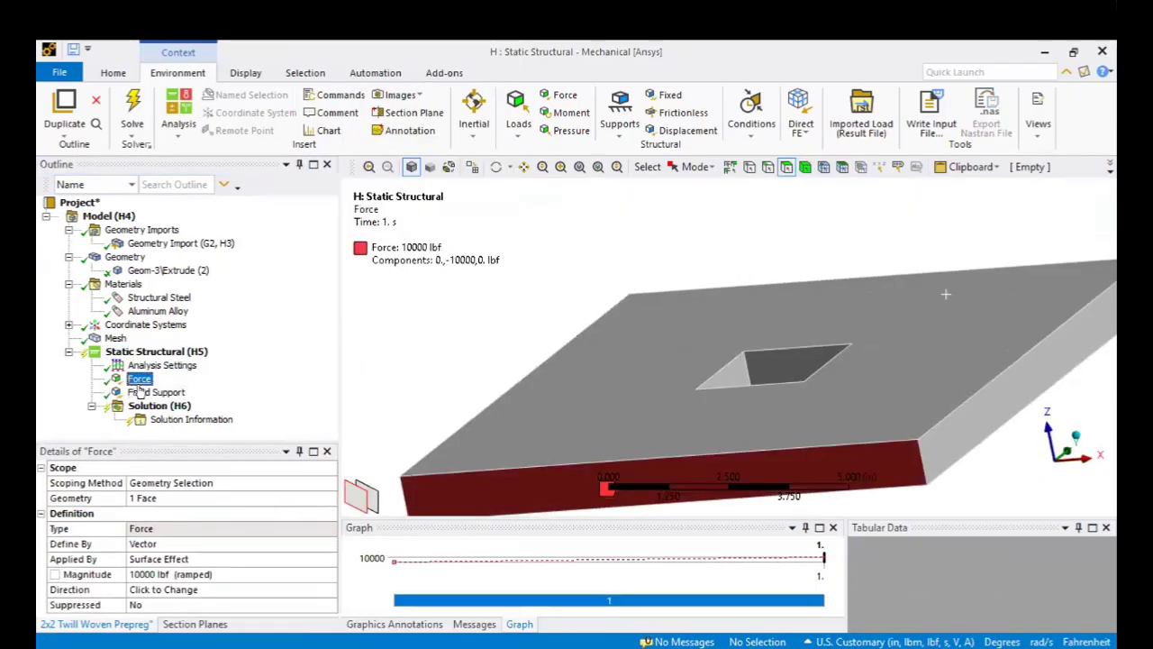
{"action": "left_click", "coordinate": [144, 392], "text": "ctrl"}
{"action": "mouse_move", "coordinate": [541, 329]}
{"action": "middle_mouse_down"}
{"action": "mouse_move", "coordinate": [651, 351]}
{"action": "mouse_move", "coordinate": [715, 306]}
{"action": "mouse_move", "coordinate": [662, 334]}
{"action": "mouse_move", "coordinate": [369, 350]}
{"action": "middle_mouse_up"}
{"action": "left_click", "coordinate": [156, 352]}
{"action": "left_click", "coordinate": [139, 378]}
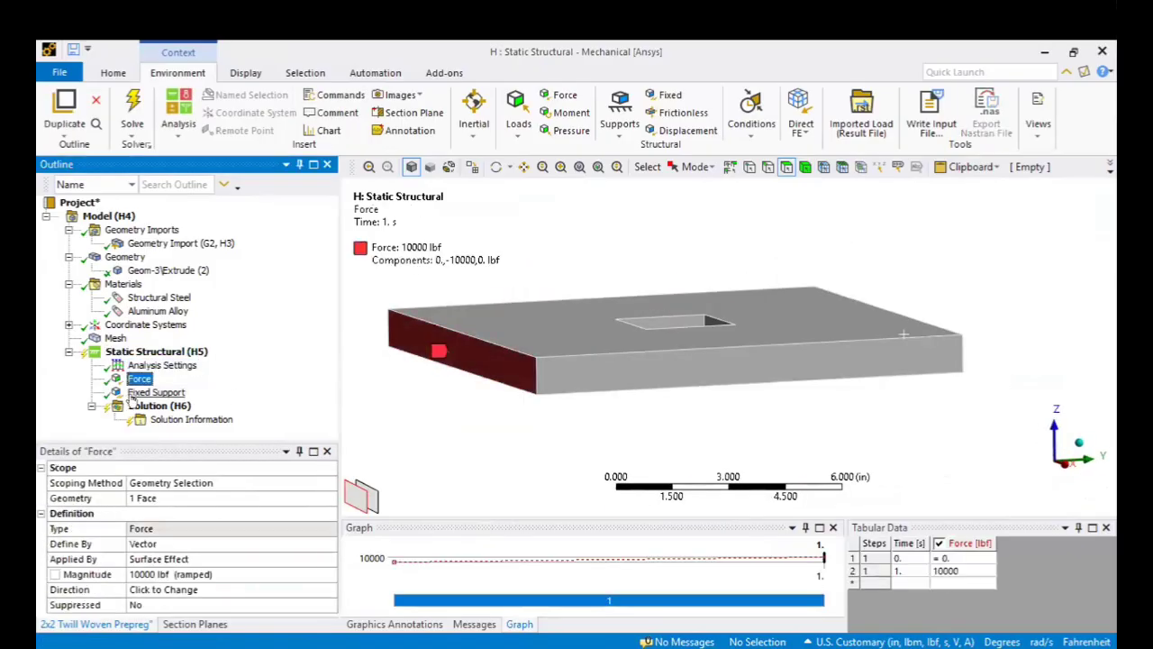
{"action": "left_click", "coordinate": [144, 392], "text": "ctrl"}
{"action": "mouse_move", "coordinate": [505, 342]}
{"action": "middle_mouse_down"}
{"action": "mouse_move", "coordinate": [571, 309]}
{"action": "mouse_move", "coordinate": [643, 325]}
{"action": "mouse_move", "coordinate": [598, 354]}
{"action": "mouse_move", "coordinate": [620, 337]}
{"action": "mouse_move", "coordinate": [615, 325]}
{"action": "mouse_move", "coordinate": [607, 338]}
{"action": "middle_mouse_up"}
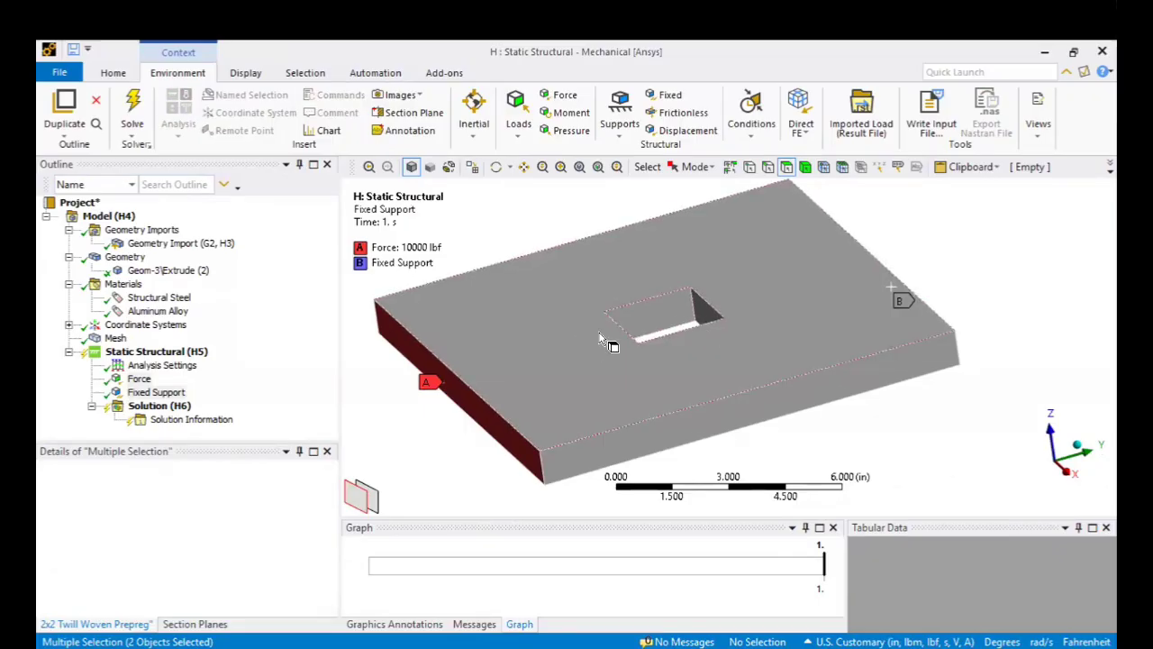
Step: Solve the static structural analysis and add an Equivalent (von-Mises) stress result to the solution
{"action": "right_click", "coordinate": [175, 352]}
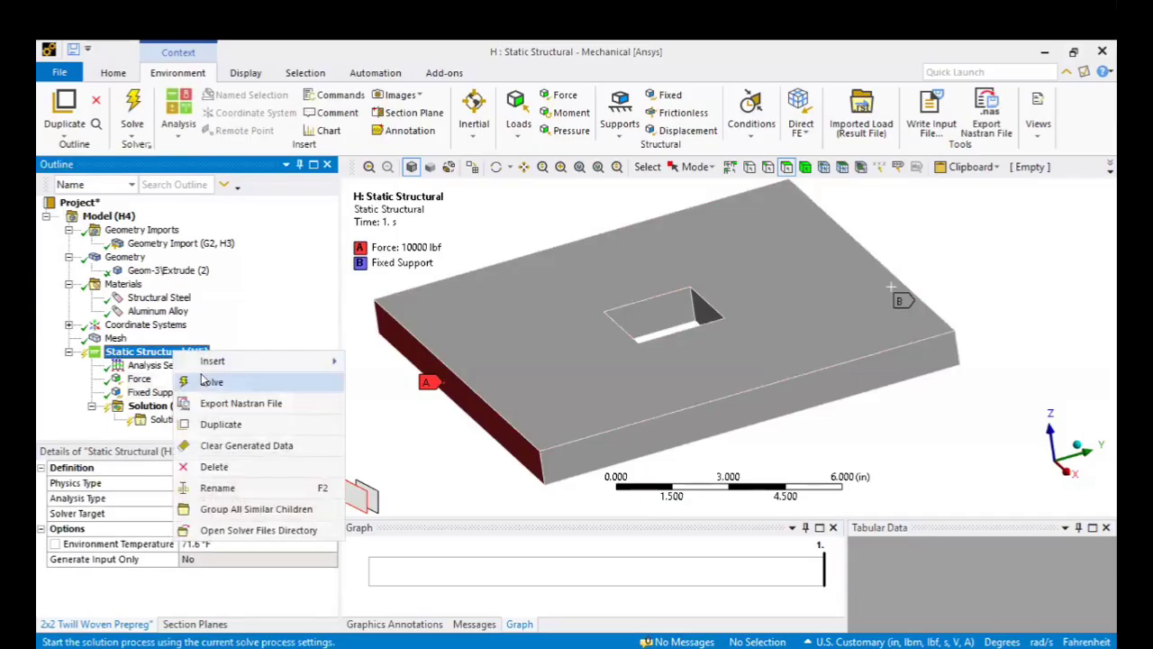
{"action": "left_click", "coordinate": [210, 382]}
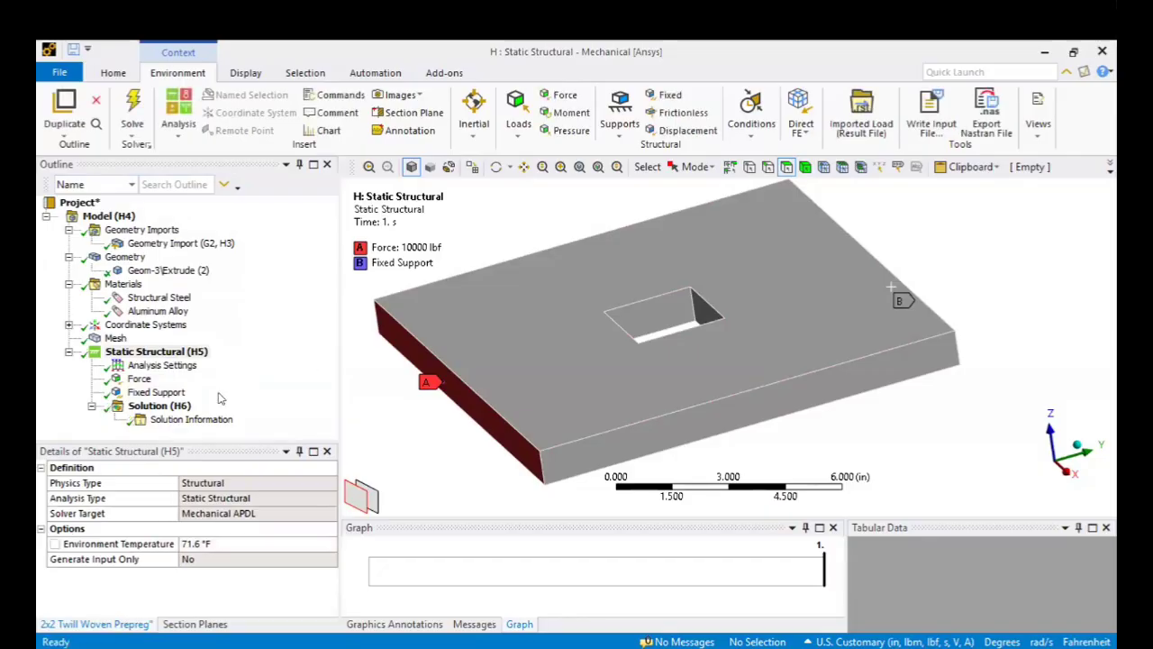
{"action": "left_click", "coordinate": [178, 408]}
{"action": "right_click", "coordinate": [178, 408]}
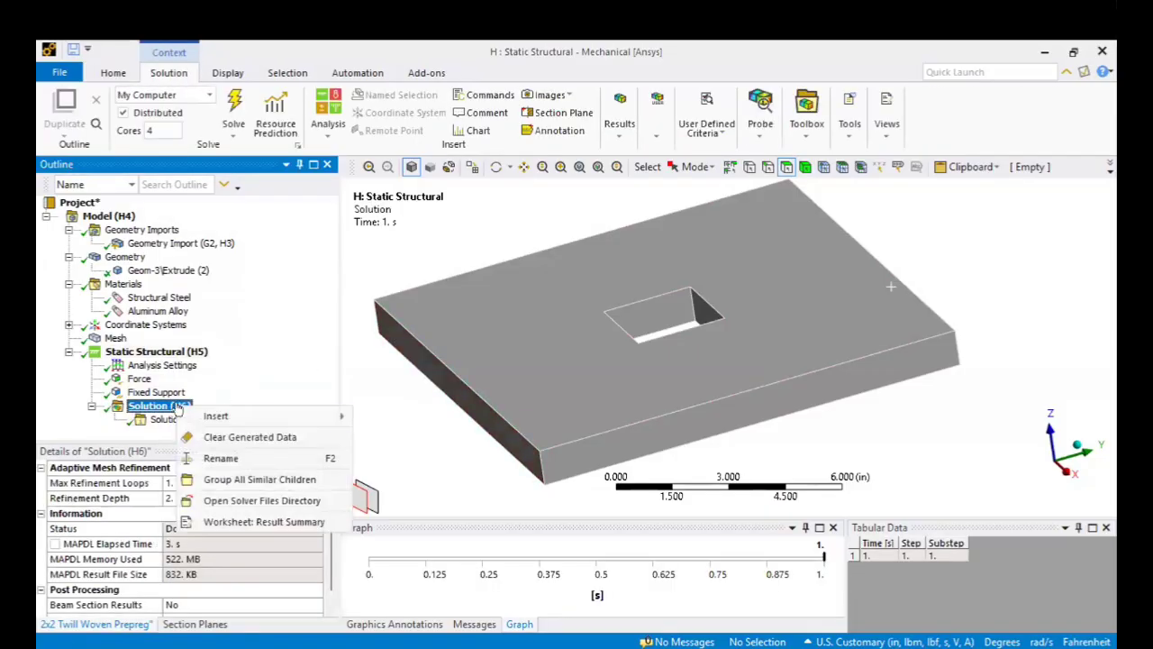
{"action": "mouse_move", "coordinate": [271, 415]}
{"action": "mouse_move", "coordinate": [392, 345]}
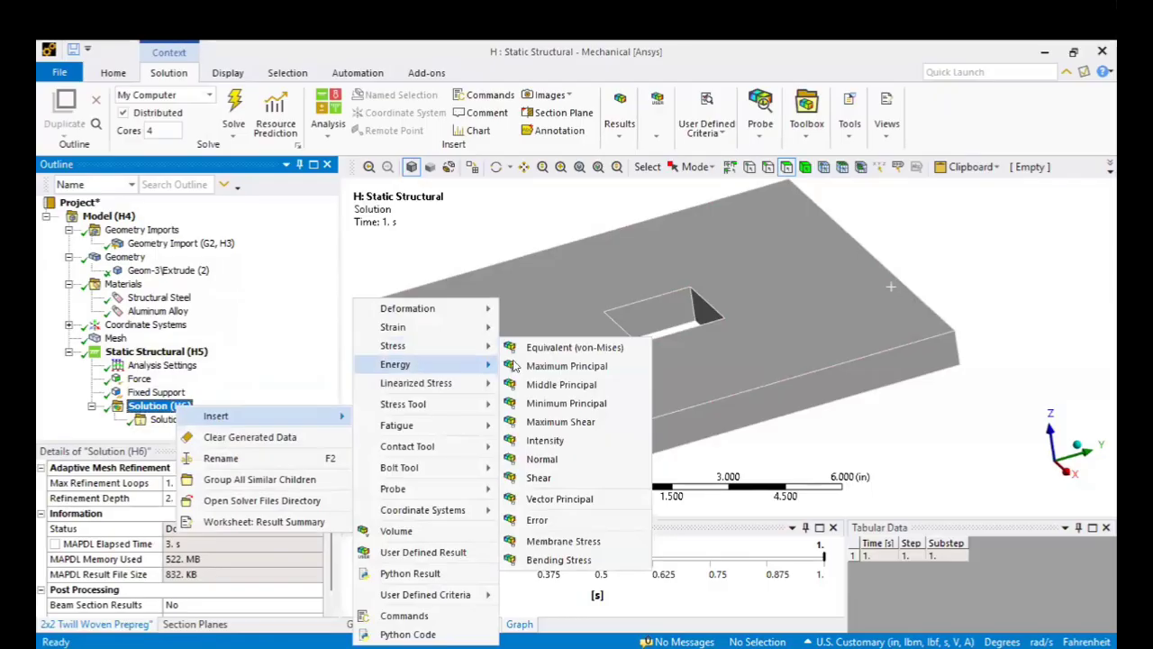
{"action": "left_click", "coordinate": [551, 344]}
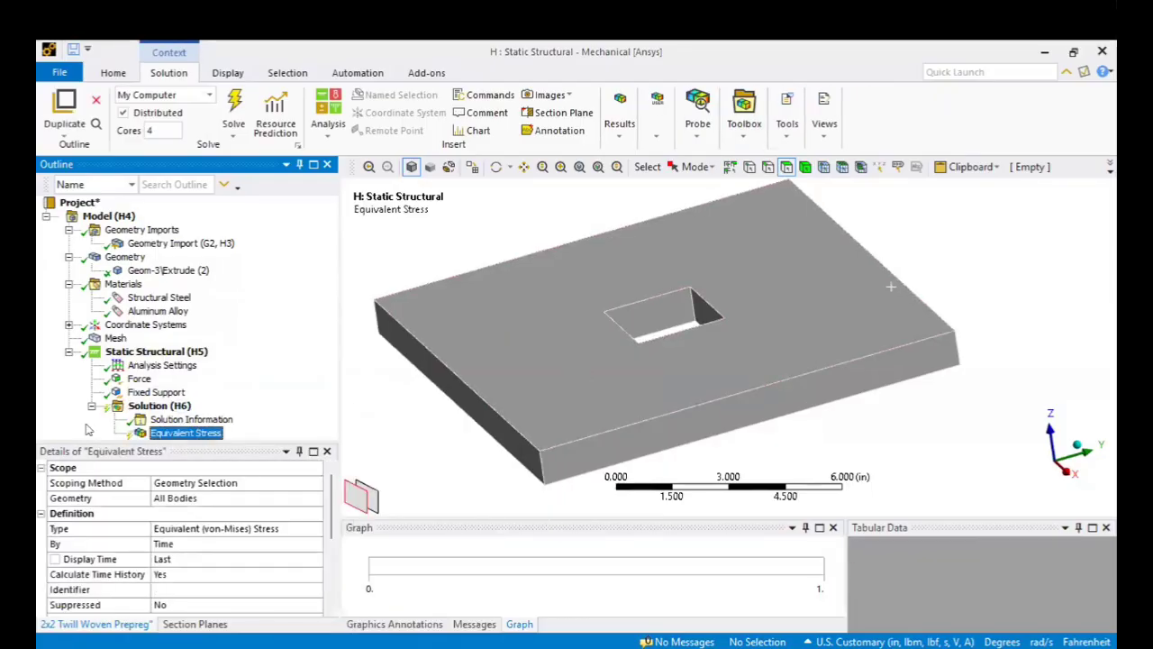
Step: Evaluate the Equivalent Stress result and inspect its contours around the square cutout
{"action": "right_click", "coordinate": [162, 409]}
{"action": "mouse_move", "coordinate": [200, 411]}
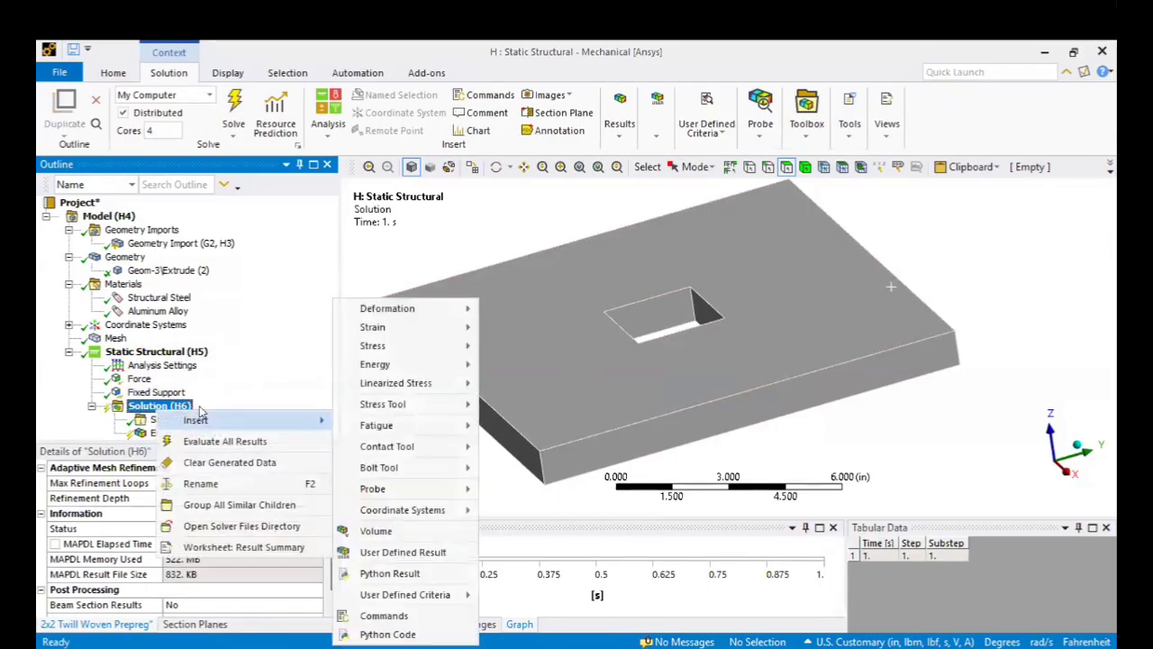
{"action": "mouse_move", "coordinate": [437, 351]}
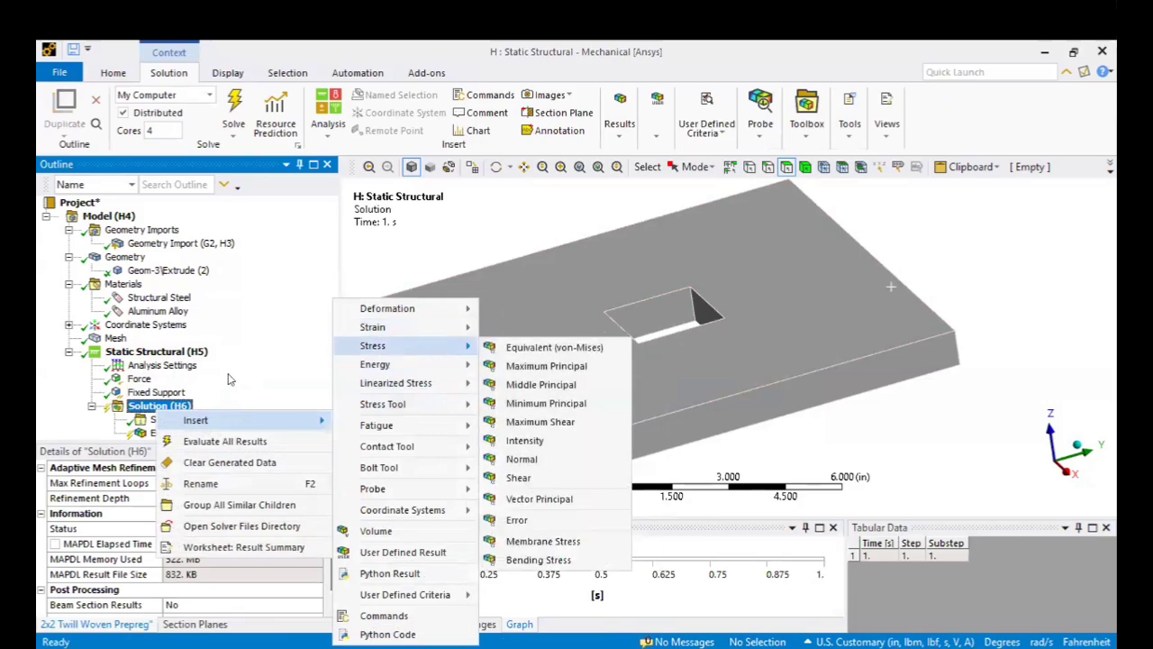
{"action": "right_click", "coordinate": [211, 431]}
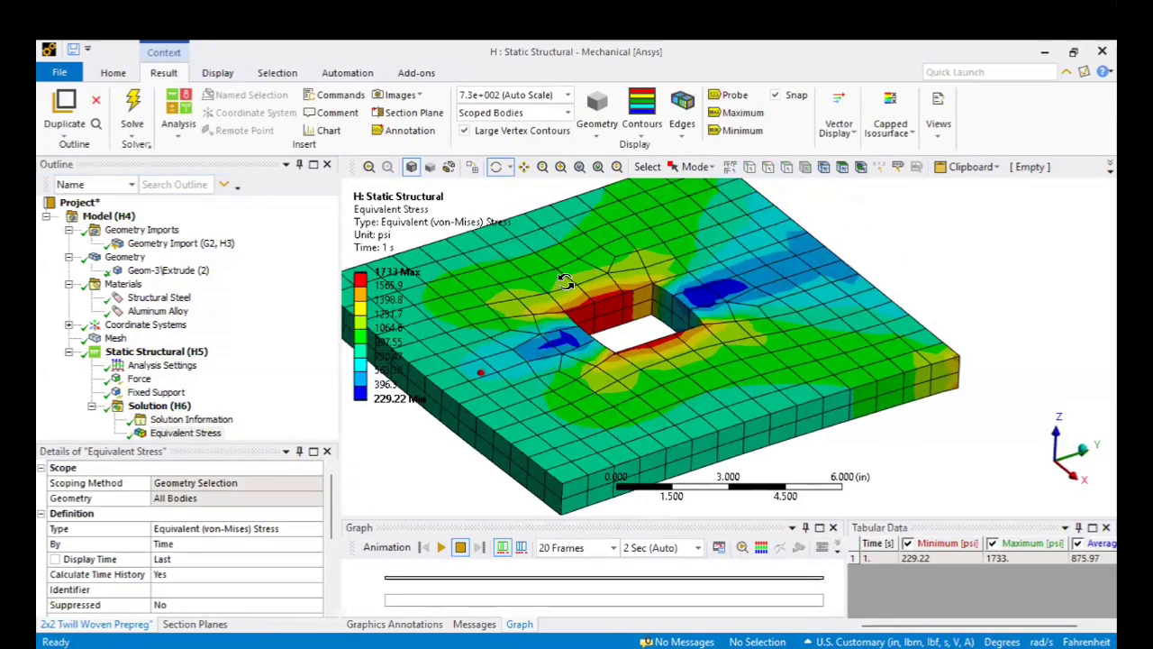
{"action": "left_click_drag", "start_coordinate": [631, 387], "coordinate": [681, 245]}
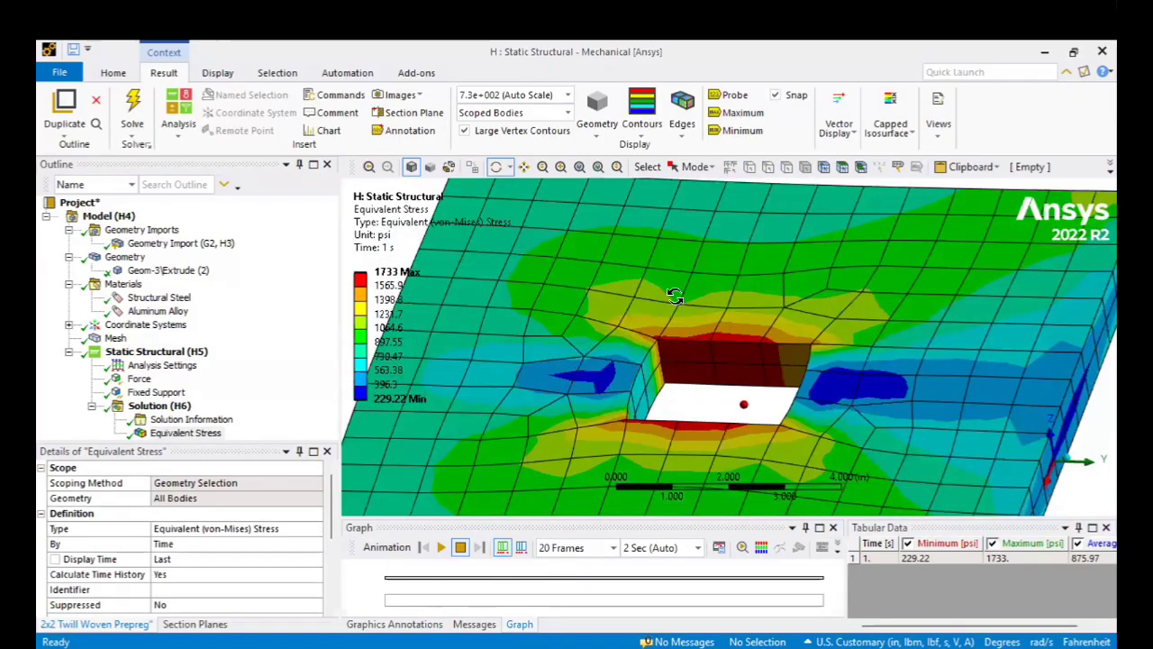
Step: Mark the maximum stress location and probe six nodes along the plate's upper surface near its long side edge
{"action": "left_click", "coordinate": [742, 112]}
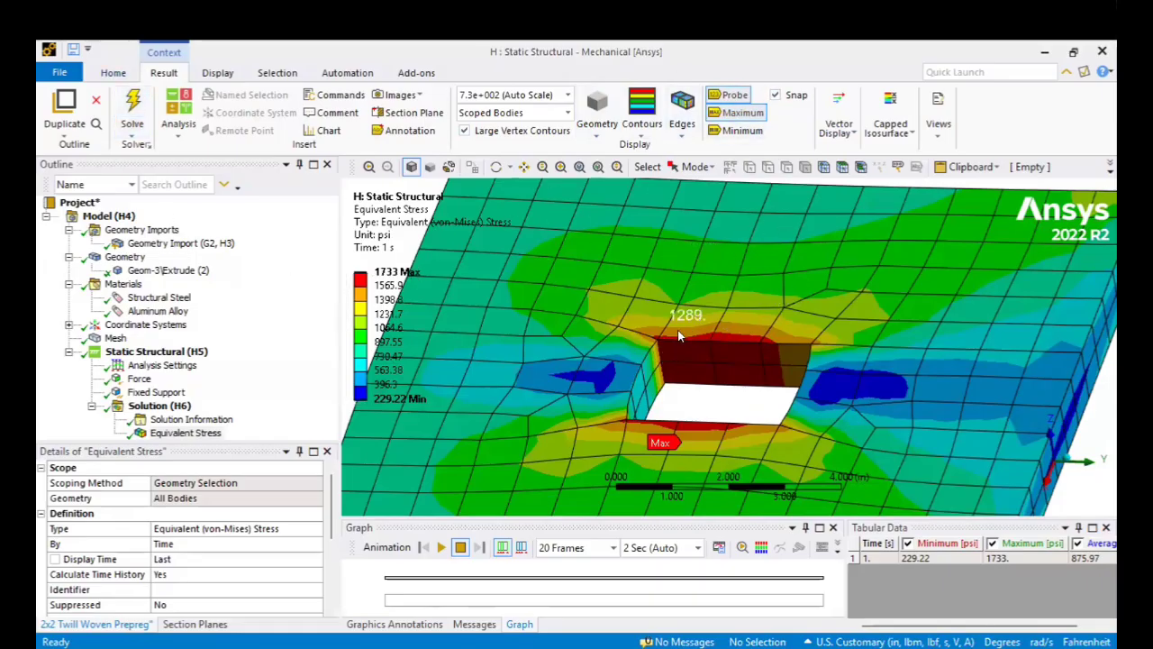
{"action": "middle_click_drag", "start_coordinate": [677, 332], "coordinate": [610, 376]}
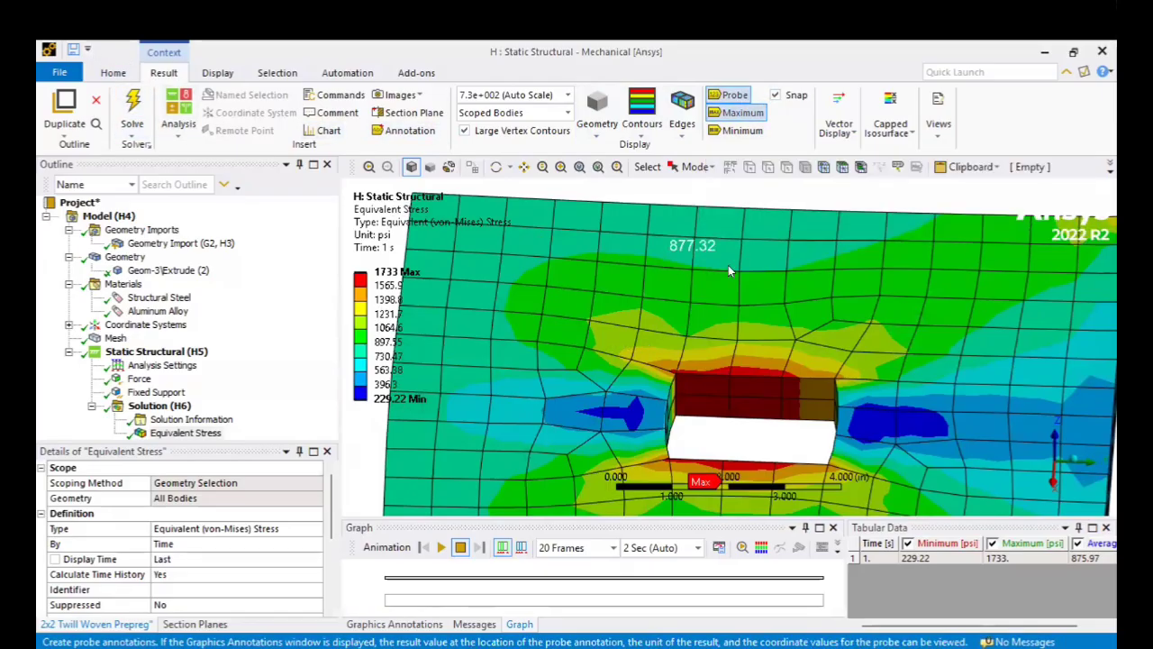
{"action": "middle_click_drag", "start_coordinate": [612, 248], "coordinate": [580, 270]}
{"action": "left_click", "coordinate": [543, 244]}
{"action": "left_click", "coordinate": [591, 245]}
{"action": "left_click", "coordinate": [709, 267]}
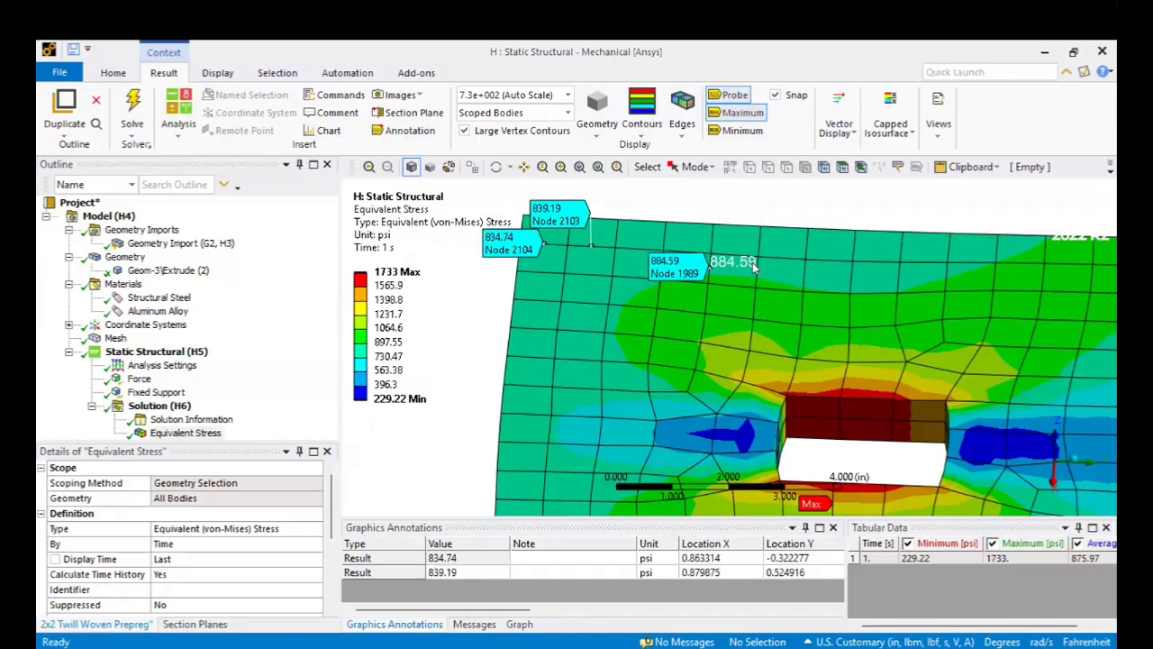
{"action": "left_click", "coordinate": [807, 260]}
{"action": "left_click", "coordinate": [876, 261]}
{"action": "left_click", "coordinate": [969, 289]}
Step: Probe the equivalent stress at four points along the two highly stressed edges of the square cutout
{"action": "middle_click_drag", "start_coordinate": [948, 319], "coordinate": [796, 365], "text": "ctrl"}
{"action": "left_click", "coordinate": [782, 375]}
{"action": "left_click", "coordinate": [834, 369]}
{"action": "middle_click_drag", "start_coordinate": [795, 452], "coordinate": [815, 400], "text": "ctrl"}
{"action": "left_click", "coordinate": [815, 400]}
Step: Swap the maximum stress marker for the minimum marker, and restore only the maximum marker
{"action": "left_click", "coordinate": [741, 112]}
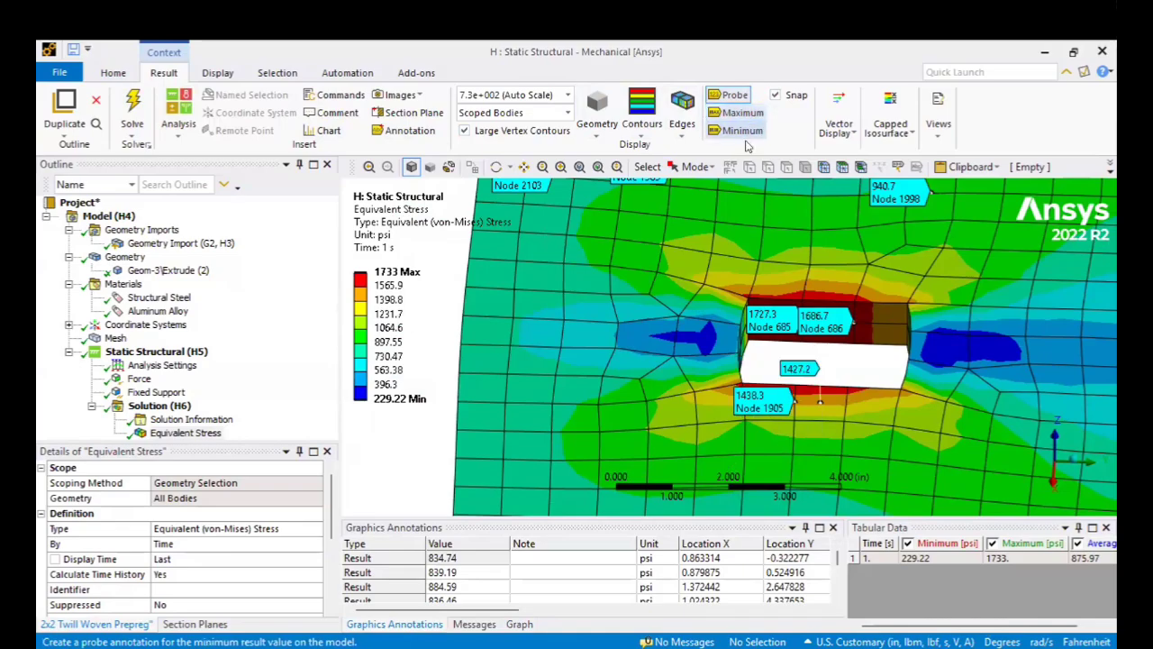
{"action": "left_click", "coordinate": [743, 132]}
{"action": "left_click", "coordinate": [740, 130]}
{"action": "left_click", "coordinate": [741, 113]}
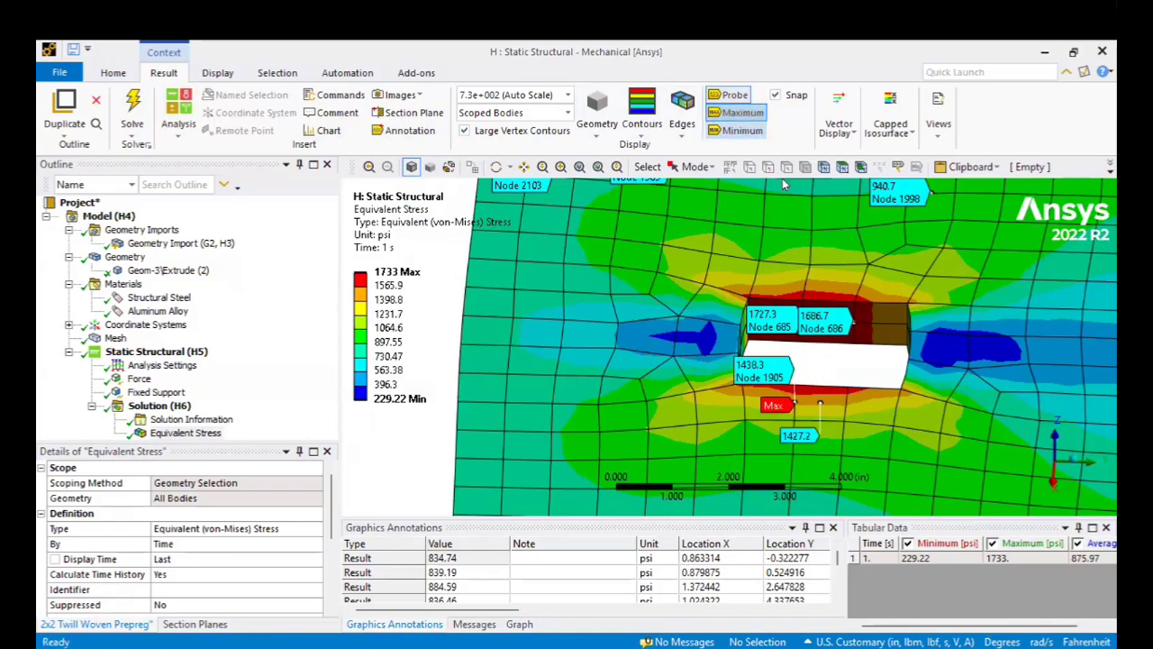
Step: Review the probed stress values and their node locations in the graphics annotations list
{"action": "middle_click_drag", "start_coordinate": [756, 268], "coordinate": [610, 107]}
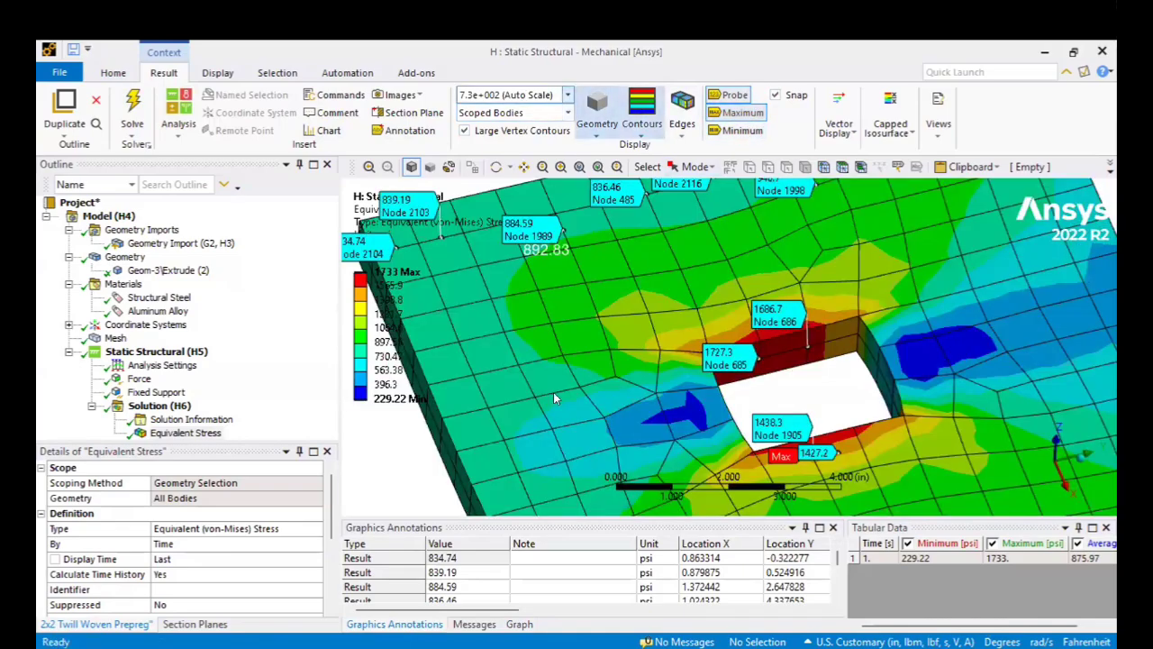
{"action": "left_click", "coordinate": [475, 625]}
{"action": "left_click", "coordinate": [518, 624]}
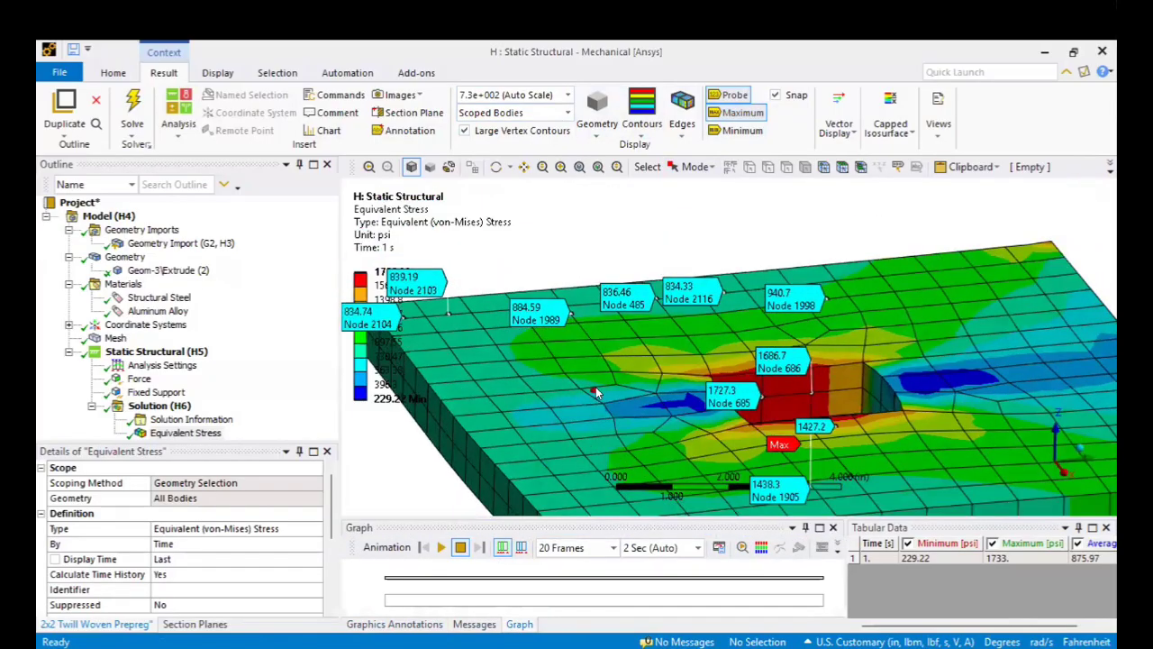
{"action": "left_click", "coordinate": [436, 624]}
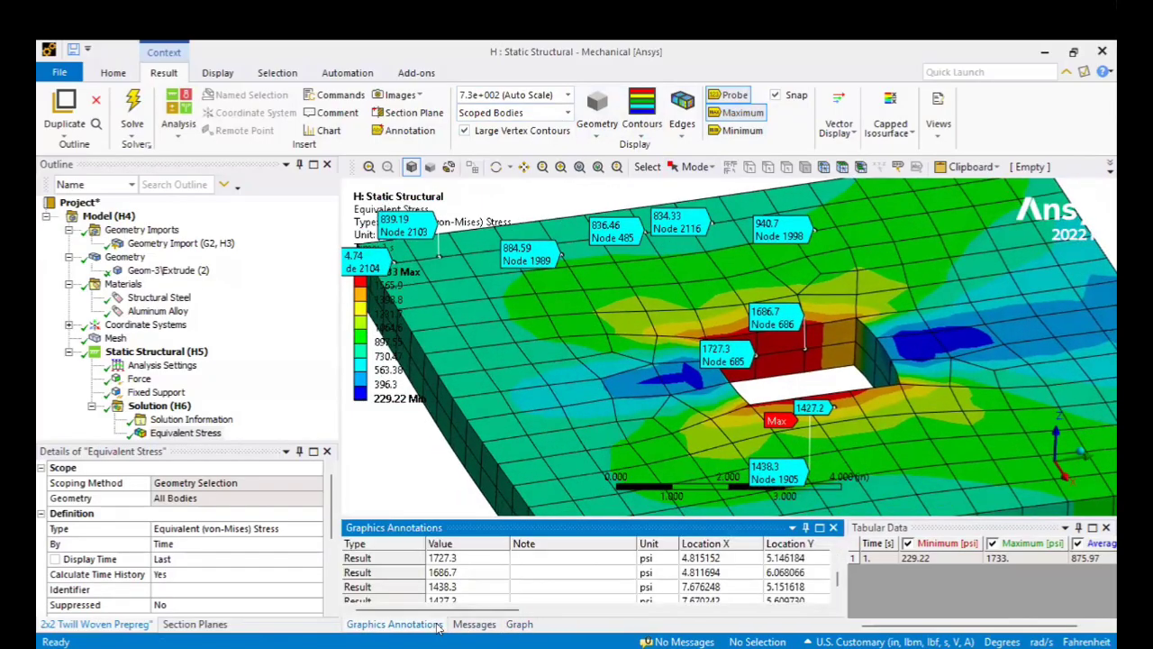
Step: Delete all the probed stress annotations from the graphics annotations list
{"action": "left_click", "coordinate": [406, 559]}
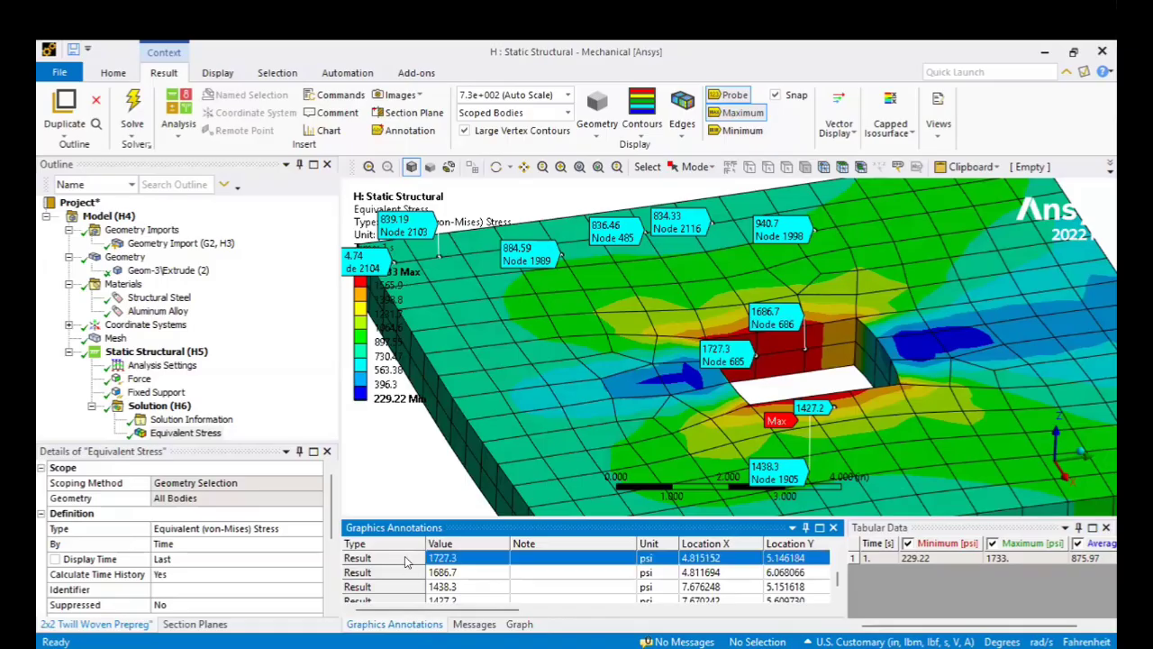
{"action": "scroll", "coordinate": [469, 576], "scroll_direction": "down", "scroll_amount": 1}
{"action": "left_click", "coordinate": [474, 593], "text": "shift"}
{"action": "right_click", "coordinate": [477, 587]}
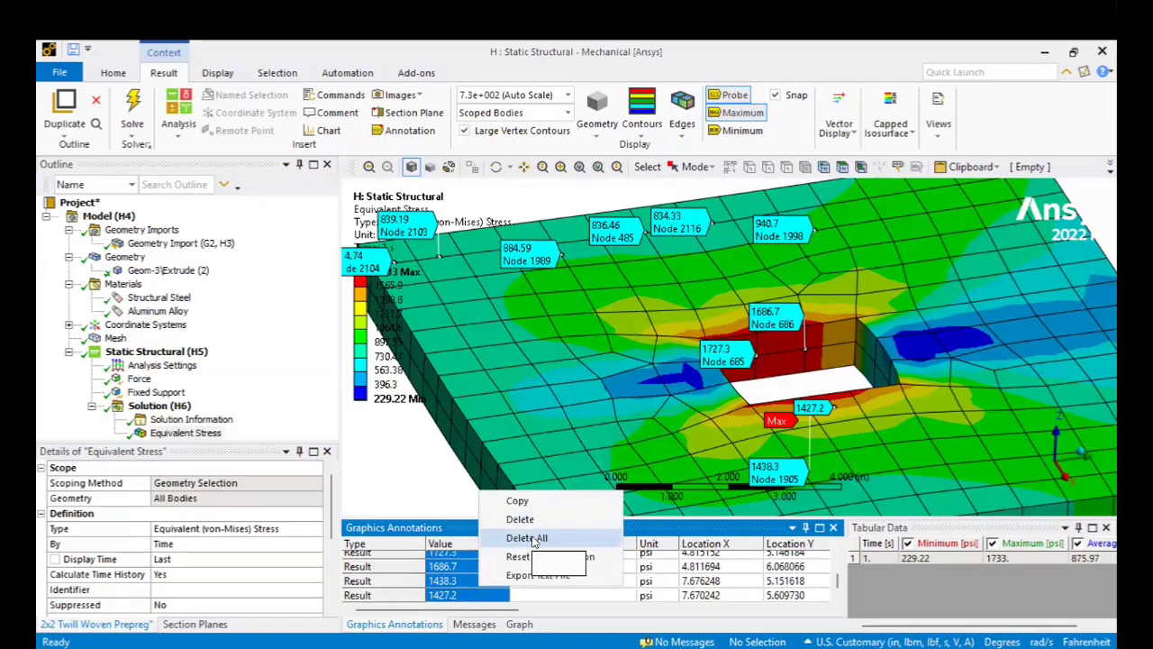
{"action": "left_click", "coordinate": [536, 538]}
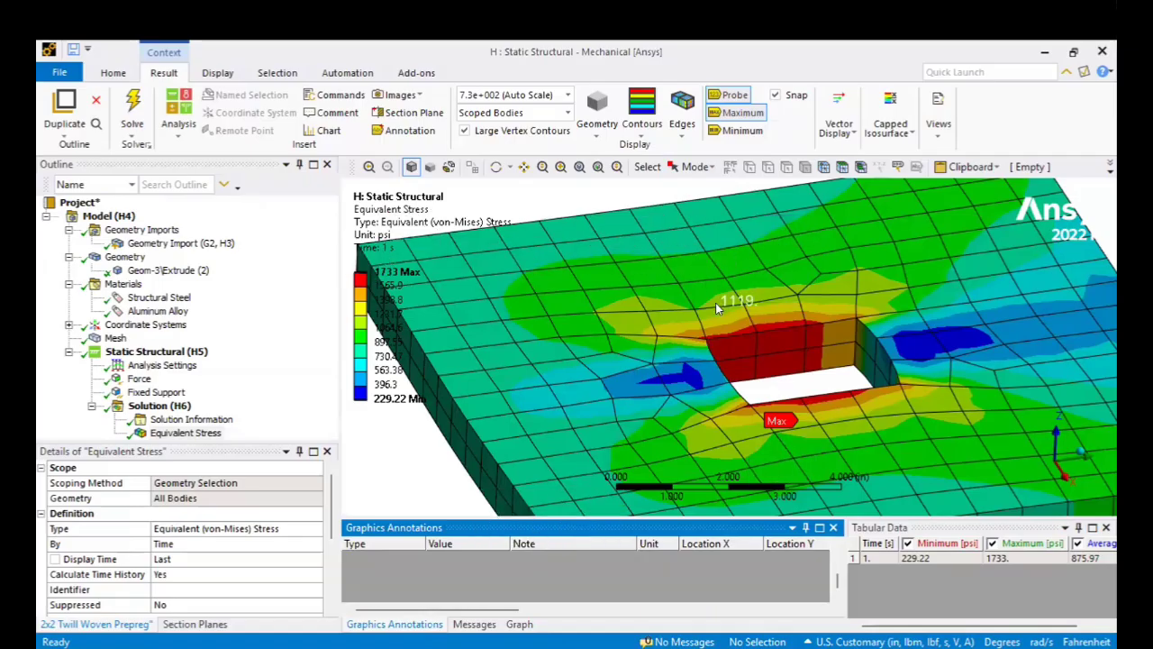
Step: Enlarge the graphics annotations list and probe the equivalent stress at five nodes around the square cutout
{"action": "left_click", "coordinate": [653, 287]}
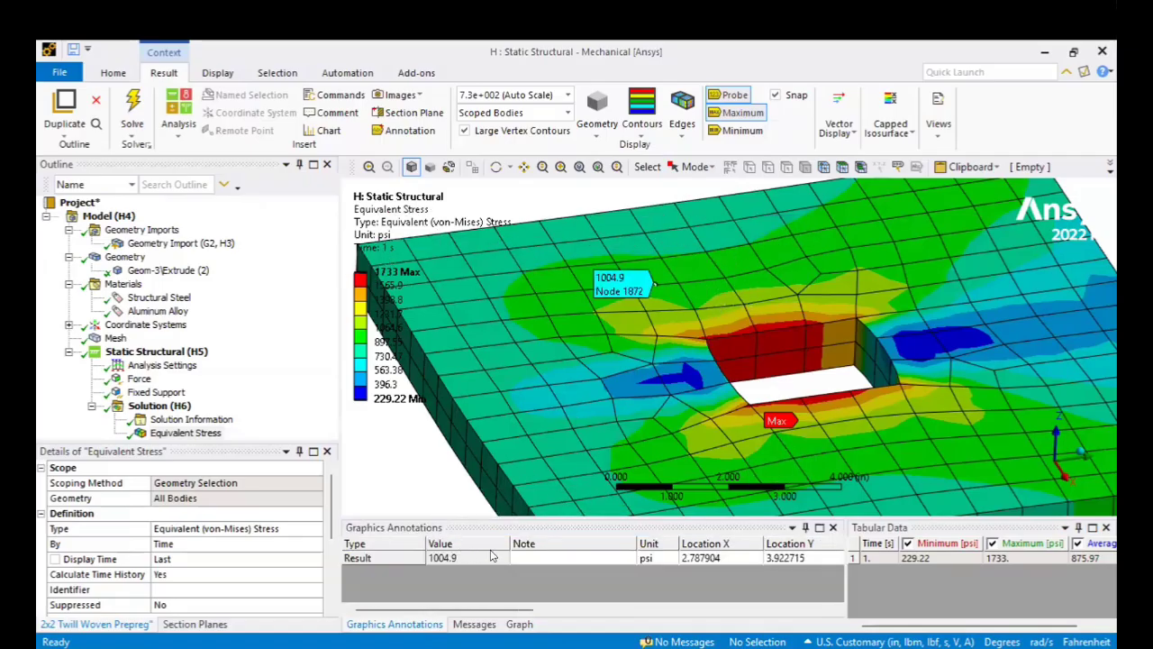
{"action": "left_click", "coordinate": [486, 559]}
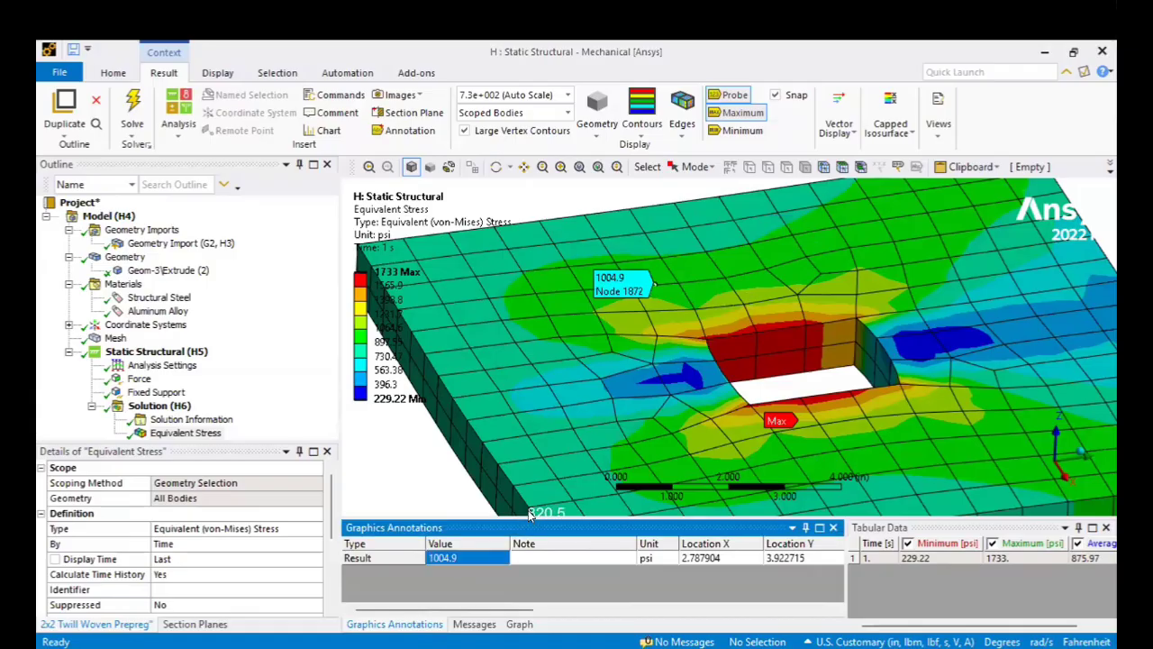
{"action": "left_click_drag", "start_coordinate": [530, 515], "coordinate": [532, 448]}
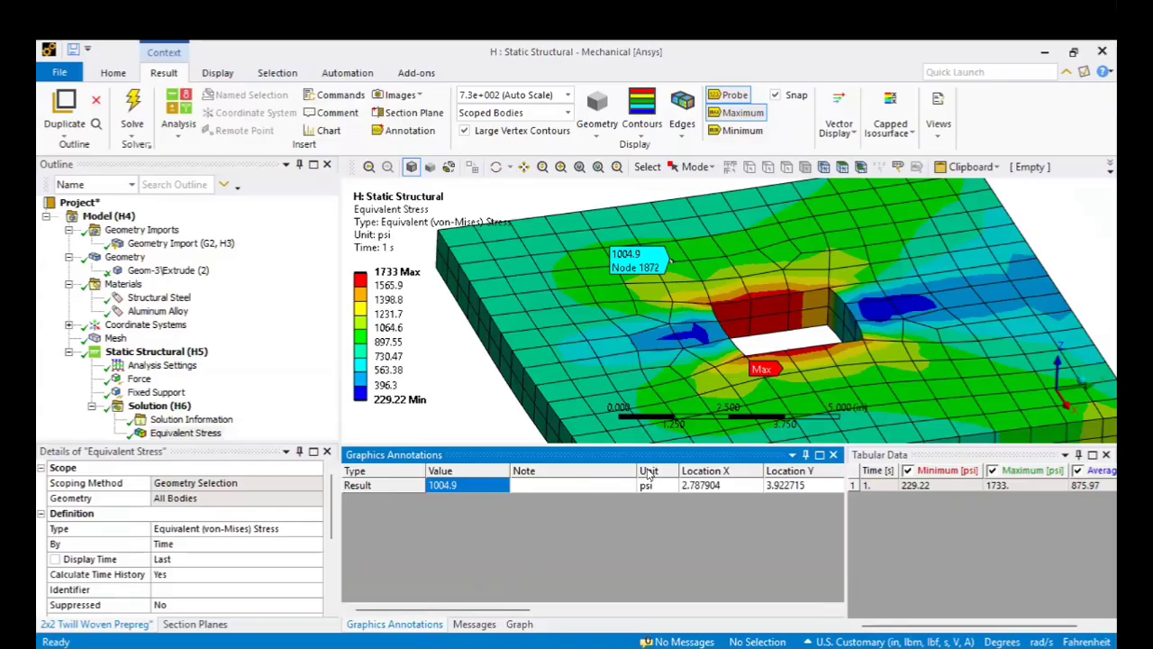
{"action": "left_click", "coordinate": [661, 348]}
{"action": "left_click", "coordinate": [811, 259]}
{"action": "left_click", "coordinate": [722, 278]}
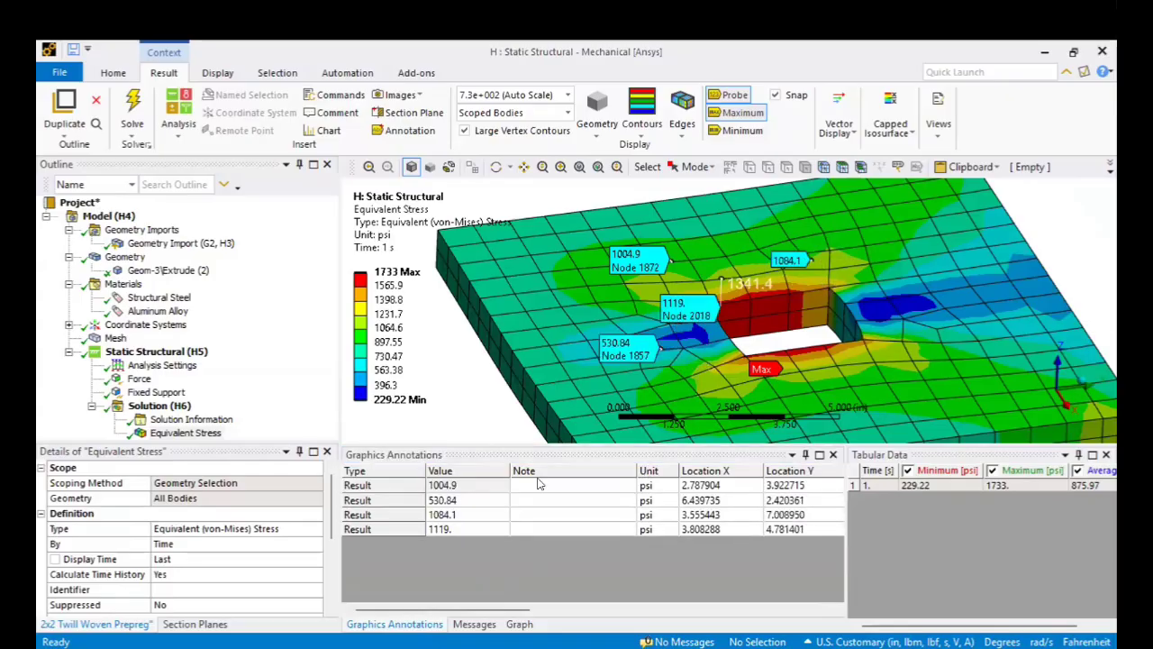
{"action": "left_click", "coordinate": [668, 324]}
Step: Delete all the new probe annotations and shrink the annotations list again
{"action": "left_click", "coordinate": [778, 577]}
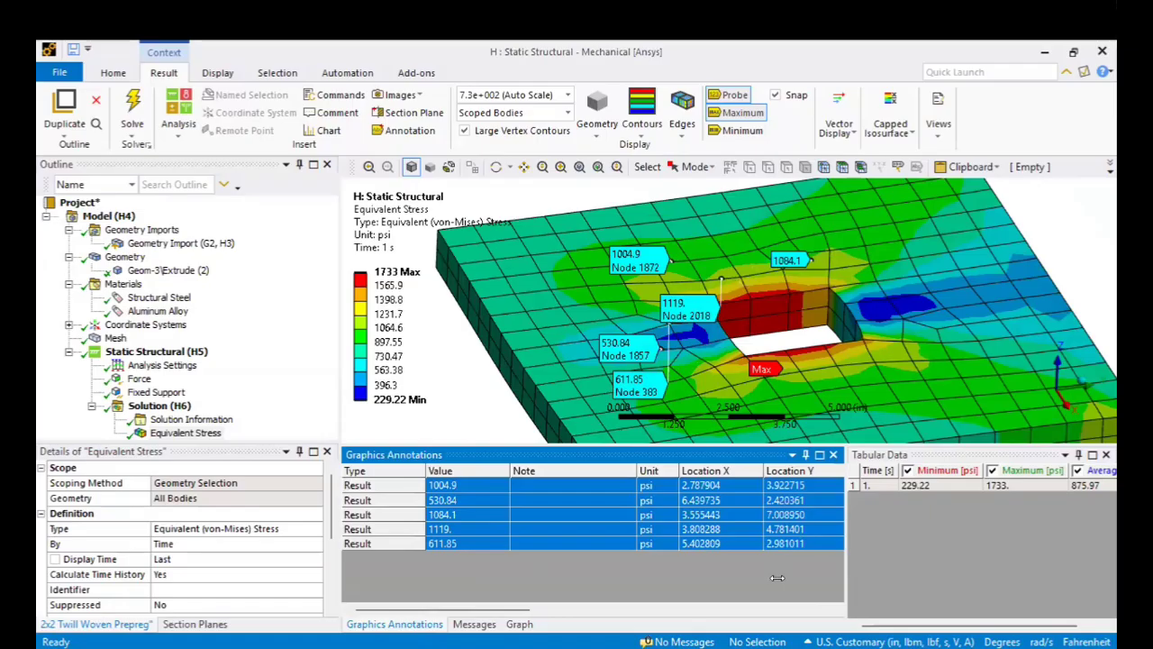
{"action": "left_click", "coordinate": [453, 390]}
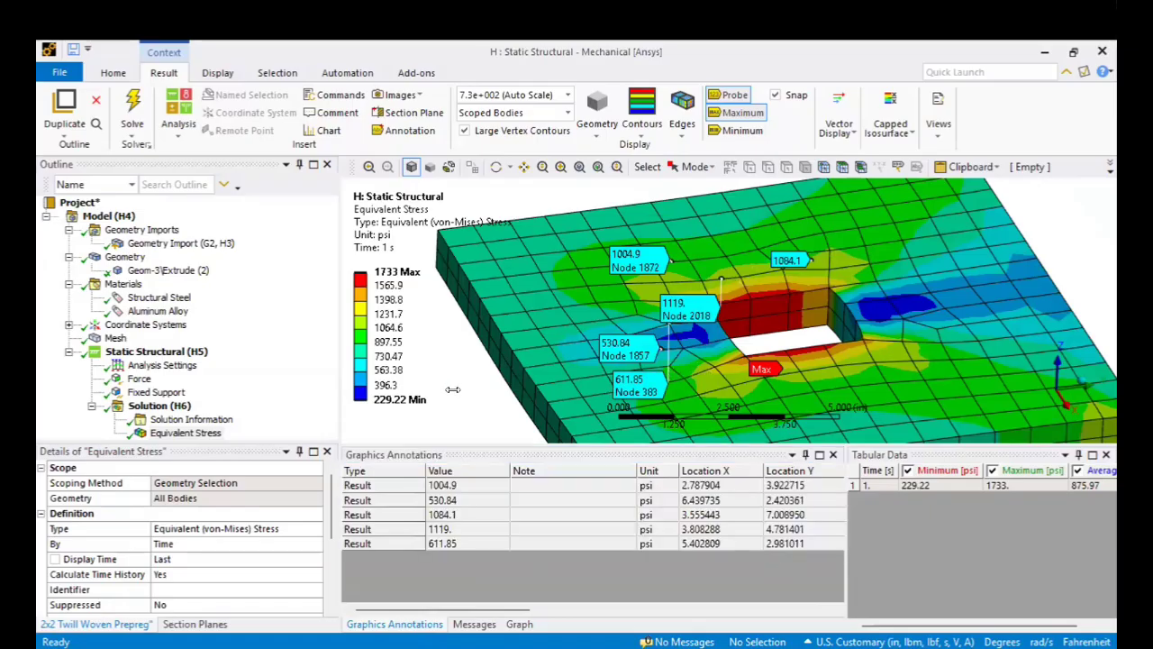
{"action": "left_click", "coordinate": [766, 568]}
{"action": "right_click", "coordinate": [755, 531]}
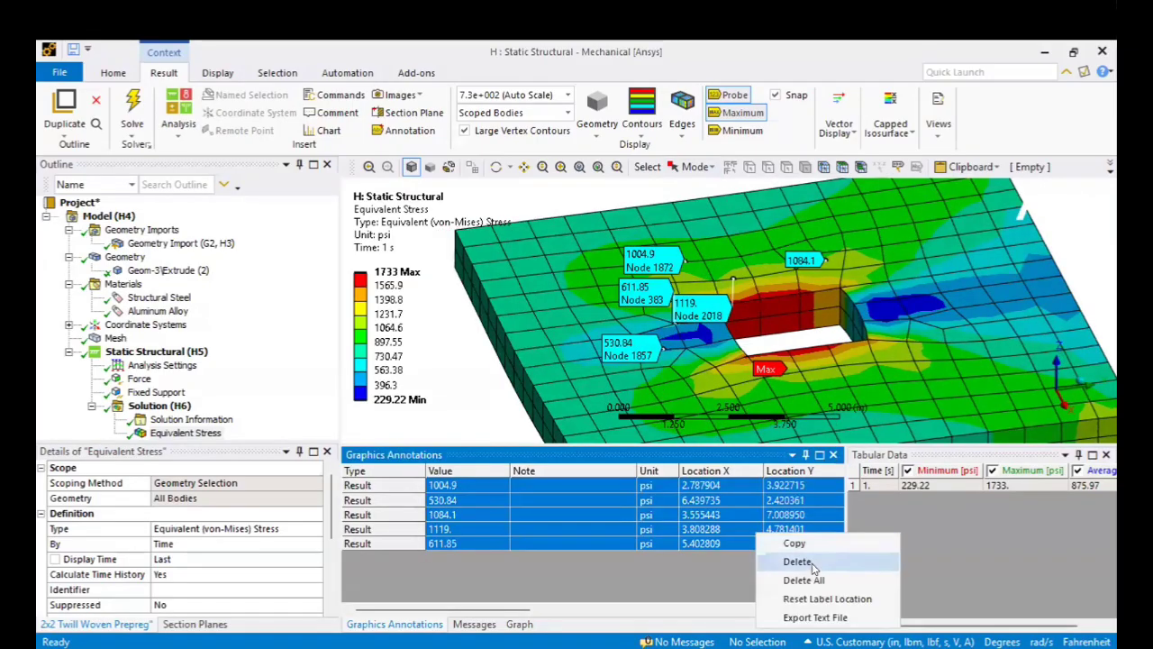
{"action": "left_click", "coordinate": [811, 583]}
{"action": "mouse_move", "coordinate": [553, 448]}
{"action": "left_mouse_down"}
{"action": "mouse_move", "coordinate": [547, 557]}
{"action": "mouse_move", "coordinate": [582, 514]}
{"action": "left_mouse_up"}
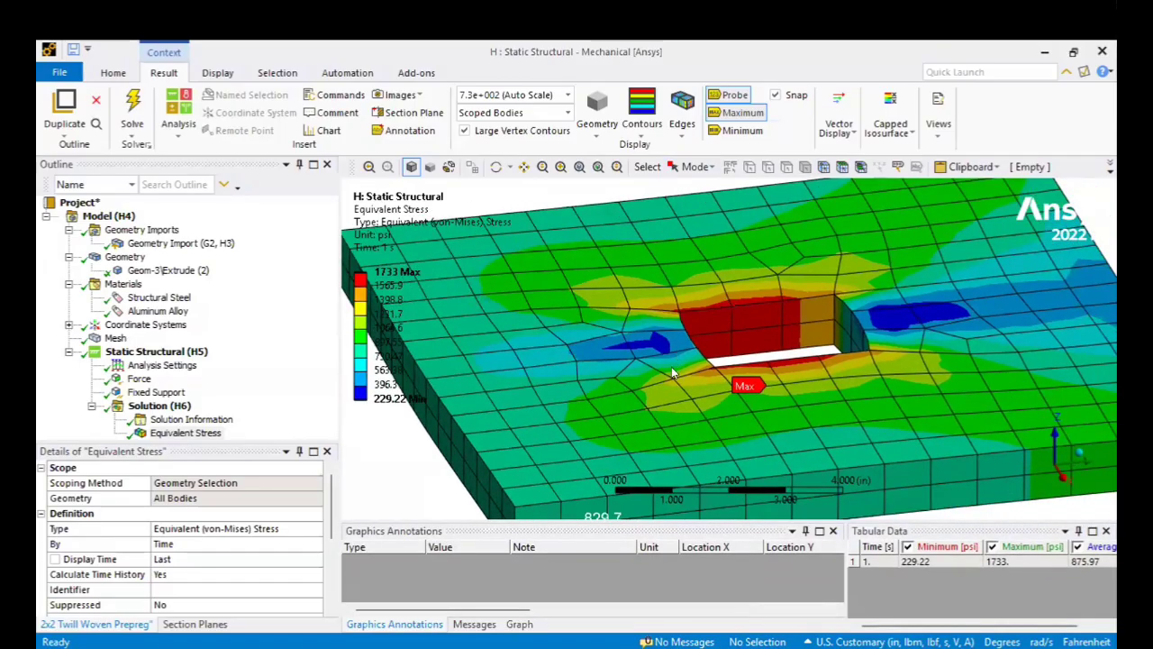
Step: Inspect the stress around the cutout, and set the mesh display style to Use Geometry Setting
{"action": "middle_click_drag", "start_coordinate": [672, 370], "coordinate": [708, 346]}
{"action": "middle_click_drag", "start_coordinate": [663, 359], "coordinate": [712, 368]}
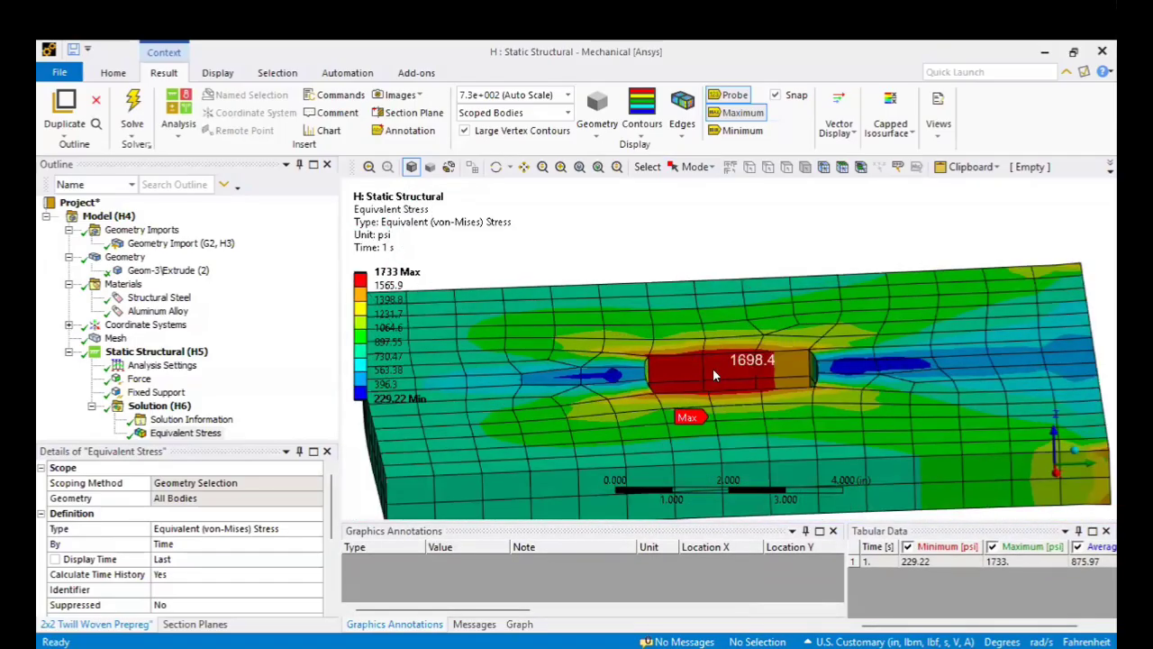
{"action": "middle_click_drag", "start_coordinate": [816, 351], "coordinate": [705, 423]}
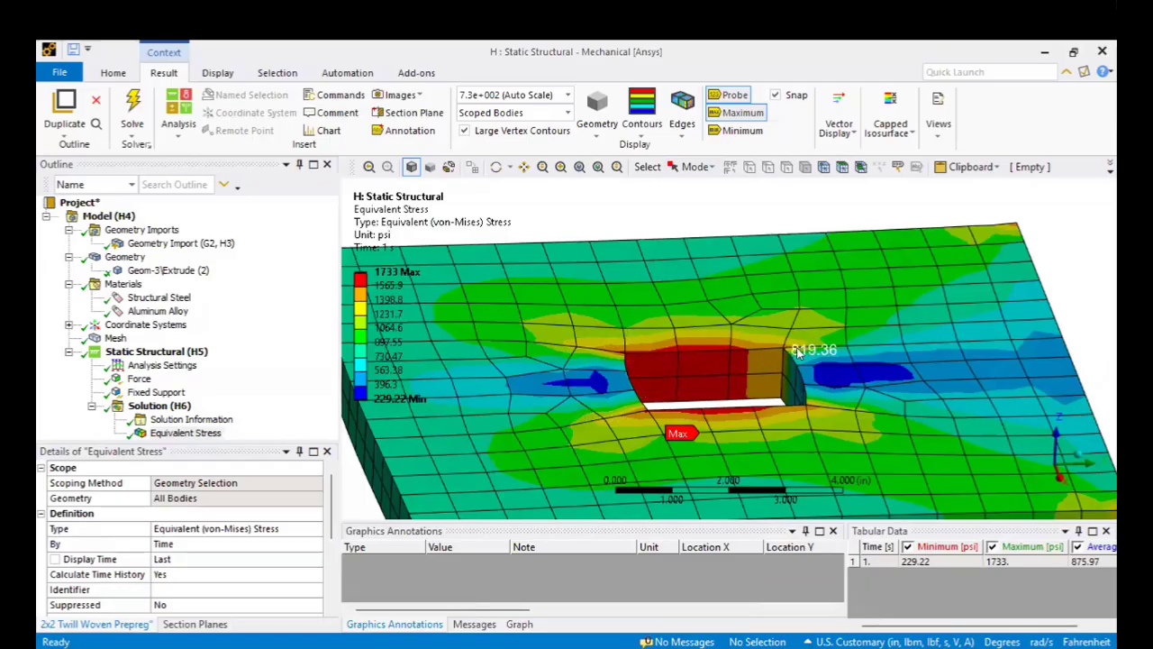
{"action": "middle_click_drag", "start_coordinate": [773, 359], "coordinate": [645, 362]}
{"action": "scroll", "coordinate": [631, 355], "scroll_direction": "up", "scroll_amount": 2}
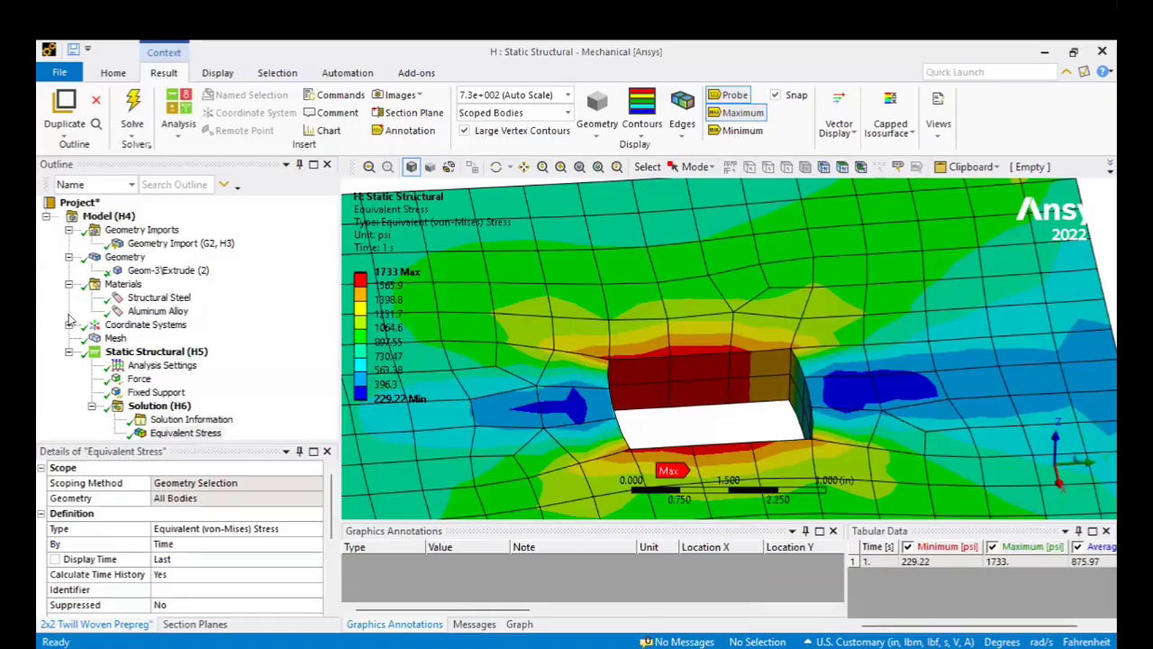
{"action": "left_click", "coordinate": [101, 325]}
{"action": "left_click", "coordinate": [115, 338]}
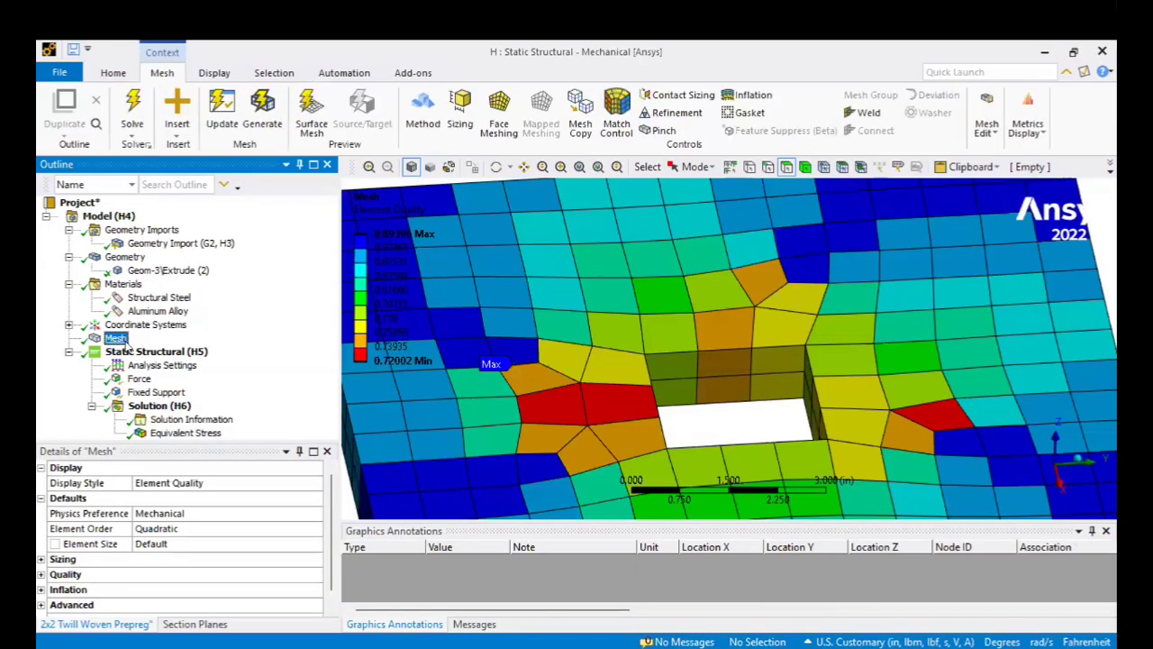
{"action": "right_click", "coordinate": [118, 338]}
{"action": "mouse_move", "coordinate": [167, 348]}
{"action": "left_click", "coordinate": [267, 306]}
{"action": "left_click", "coordinate": [314, 483]}
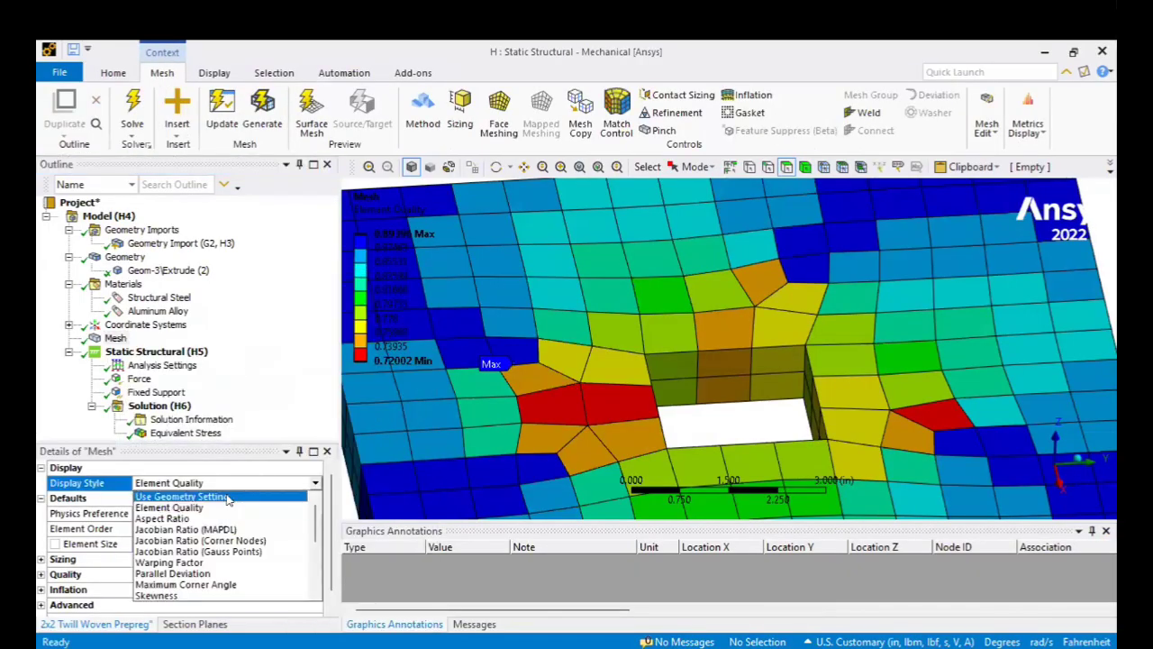
{"action": "left_click", "coordinate": [181, 496]}
Step: Add a mesh sizing control scoped to the whole plate body with an element size of 0.25 in
{"action": "left_click", "coordinate": [119, 351]}
{"action": "right_click", "coordinate": [117, 340]}
{"action": "mouse_move", "coordinate": [160, 349]}
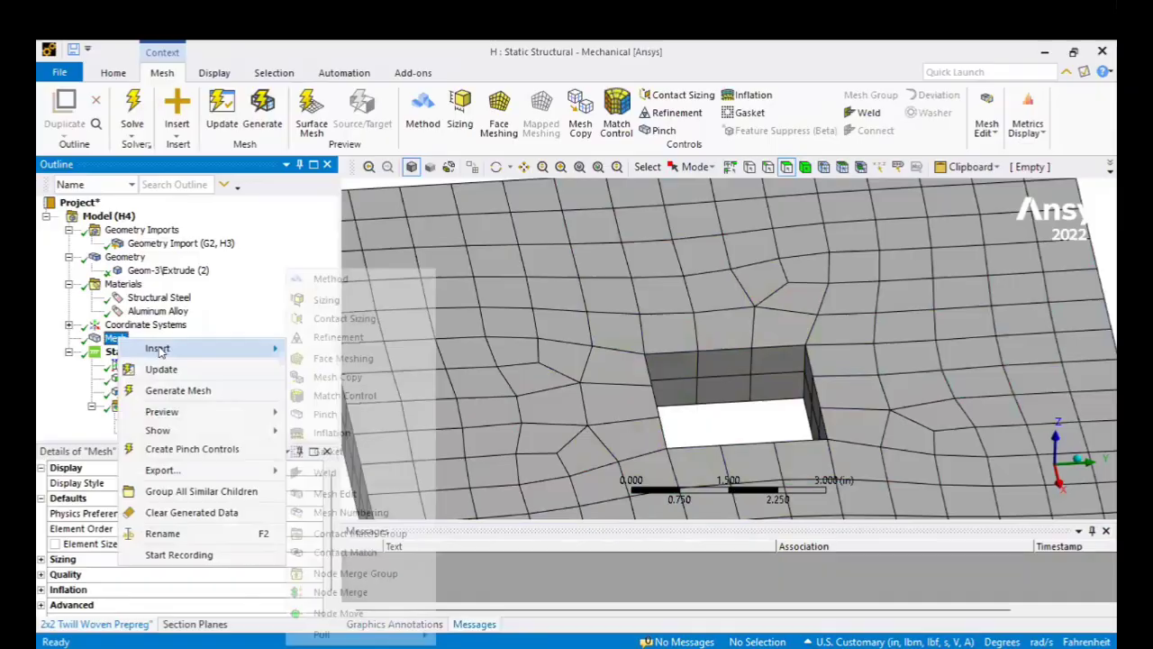
{"action": "left_click", "coordinate": [367, 303]}
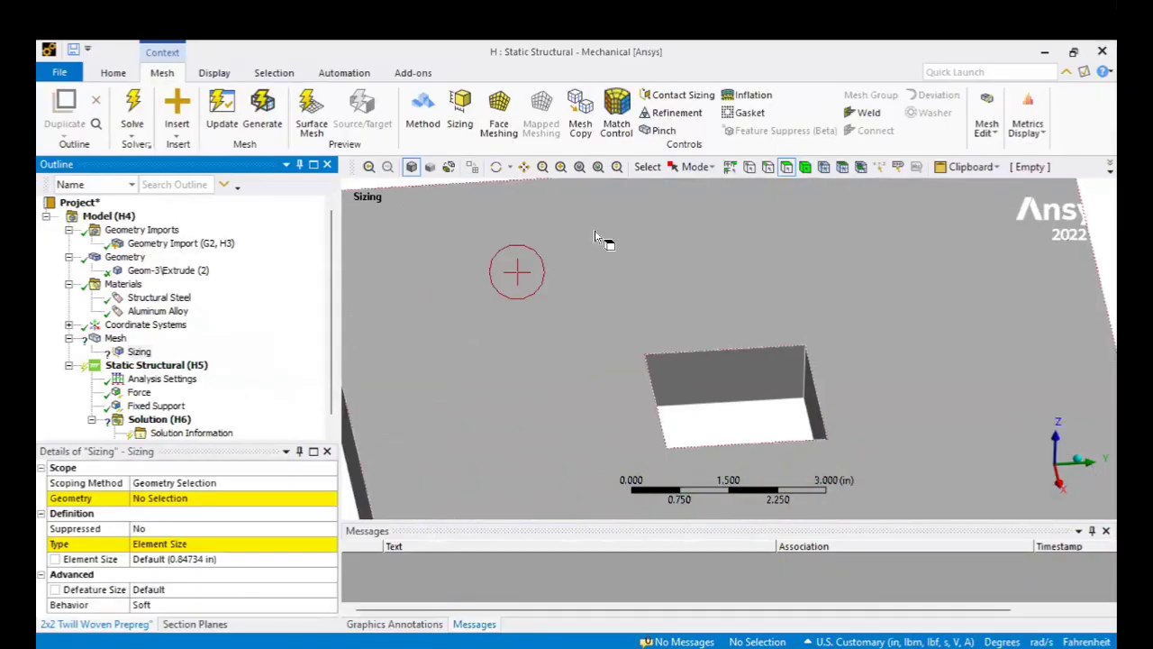
{"action": "left_click", "coordinate": [807, 167]}
{"action": "left_click", "coordinate": [716, 274]}
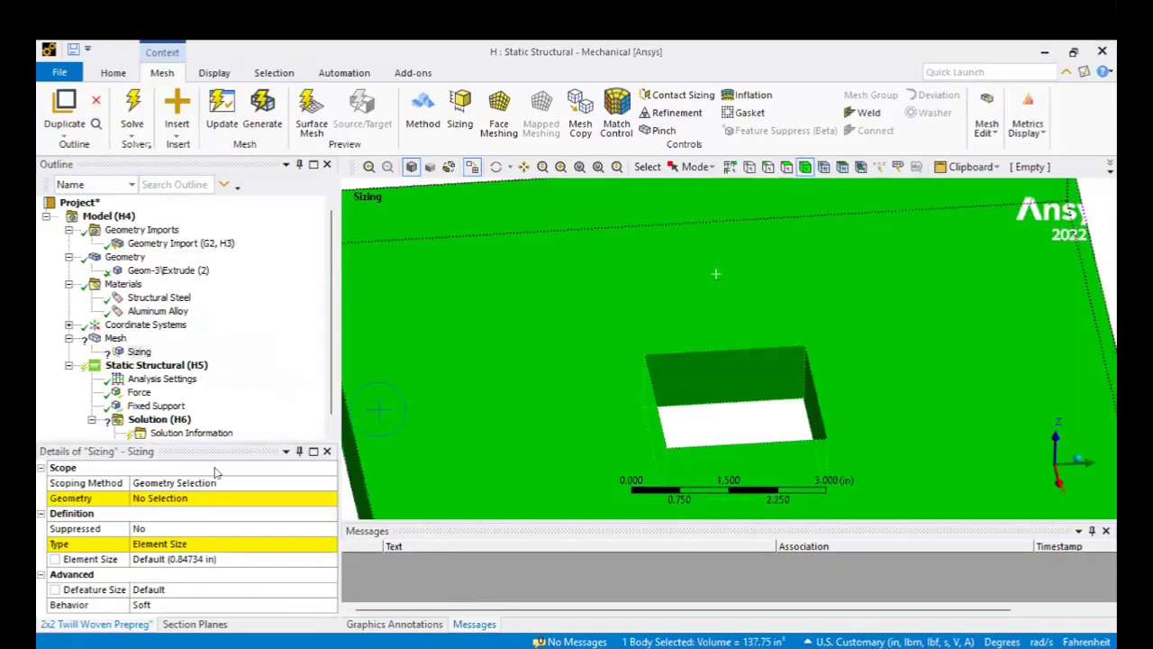
{"action": "left_click", "coordinate": [170, 498]}
{"action": "left_click", "coordinate": [174, 498]}
{"action": "left_click", "coordinate": [205, 559]}
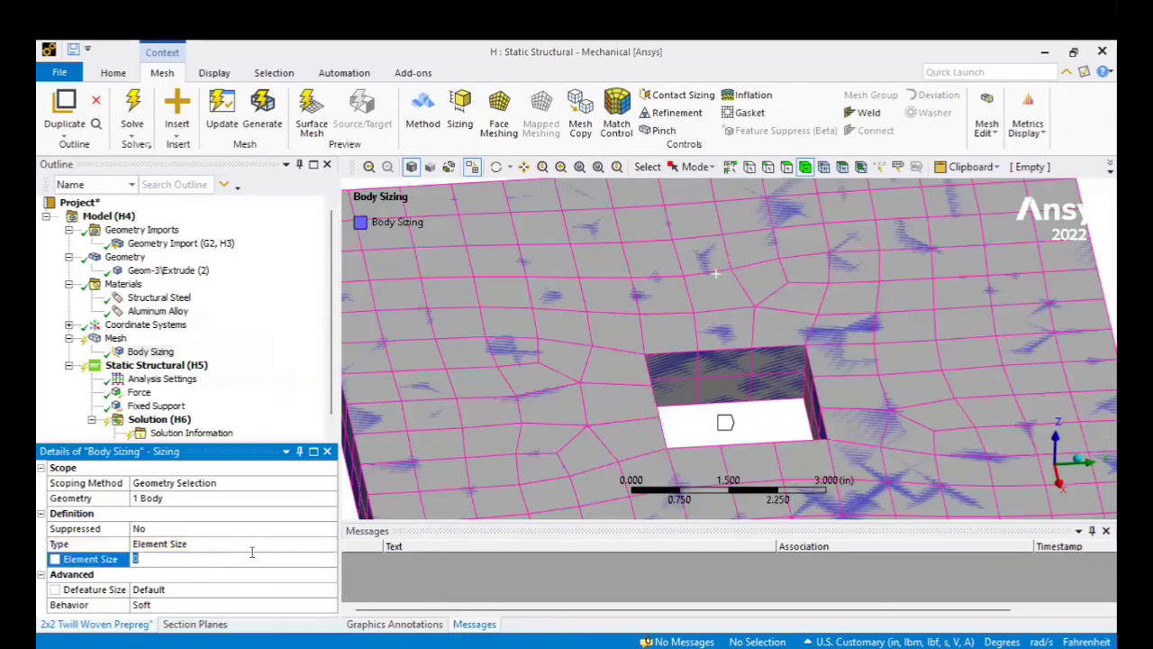
{"action": "key", "text": "Return"}
Step: Generate the mesh with the body sizing and inspect the elements around the cutout
{"action": "right_click", "coordinate": [118, 339]}
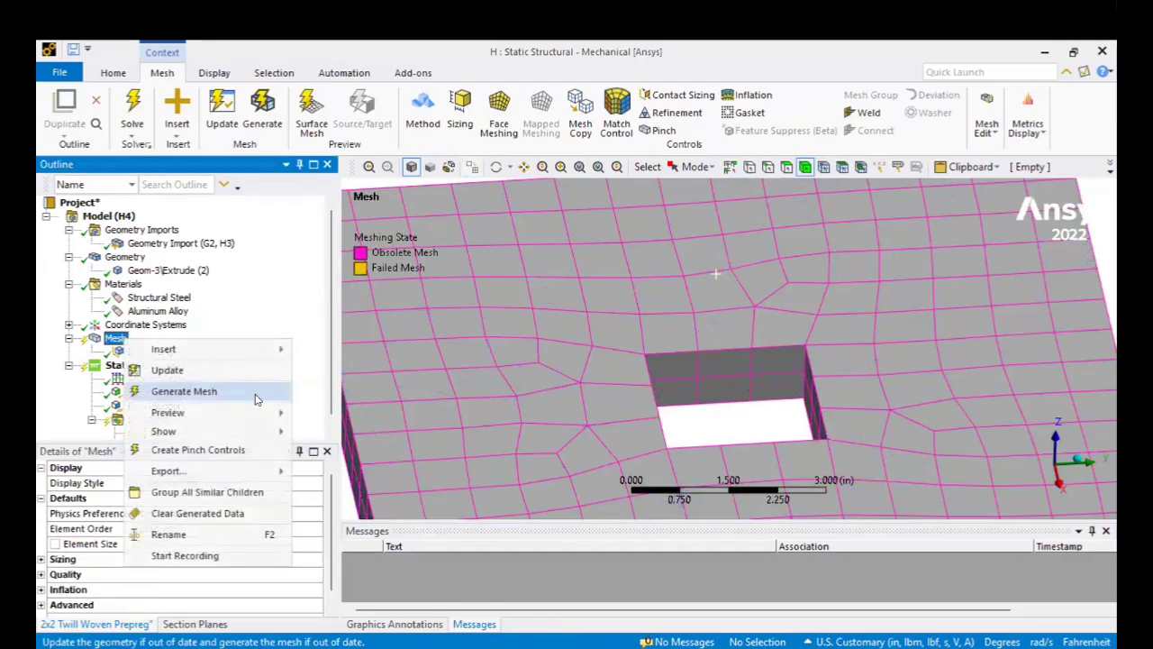
{"action": "left_click", "coordinate": [271, 391]}
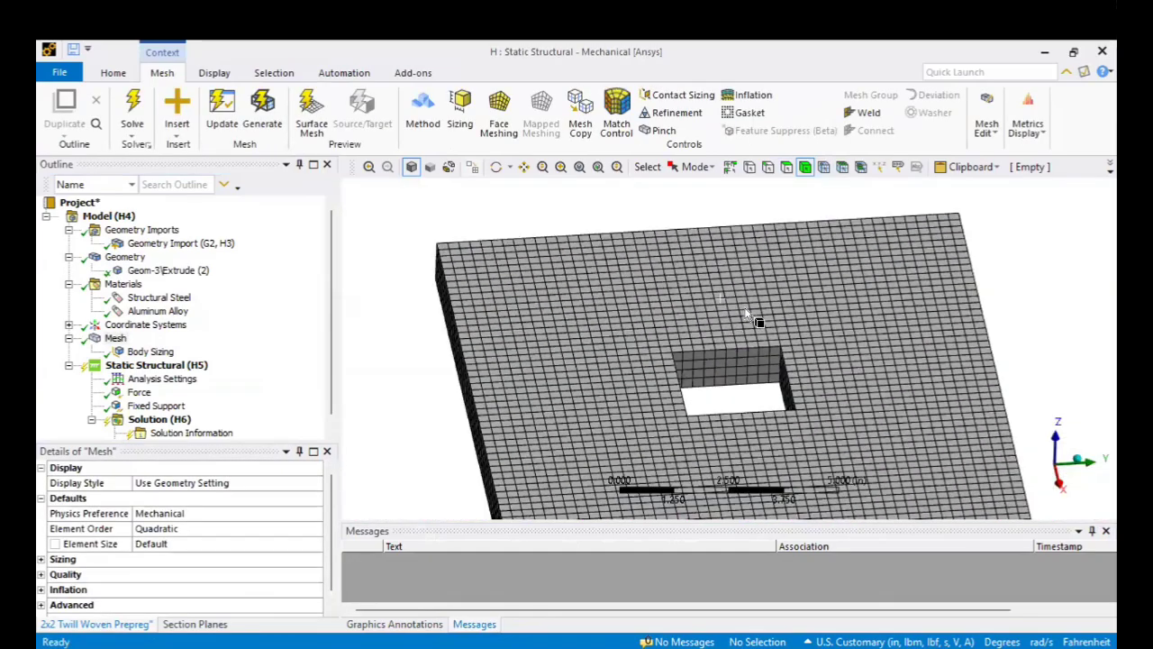
{"action": "middle_click_drag", "start_coordinate": [695, 399], "coordinate": [693, 401]}
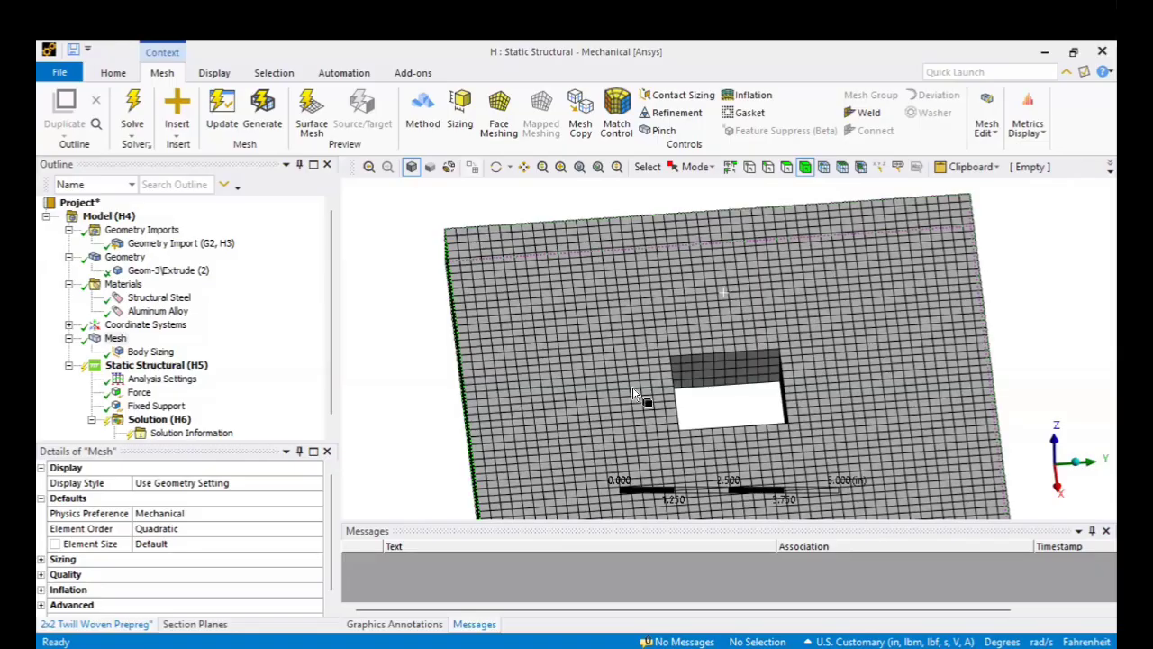
{"action": "middle_click_drag", "start_coordinate": [634, 389], "coordinate": [591, 346], "text": "ctrl"}
{"action": "scroll", "coordinate": [457, 365], "scroll_direction": "up", "scroll_amount": 3}
Step: Delete the body sizing control from the mesh
{"action": "right_click", "coordinate": [119, 338]}
{"action": "left_click", "coordinate": [212, 327]}
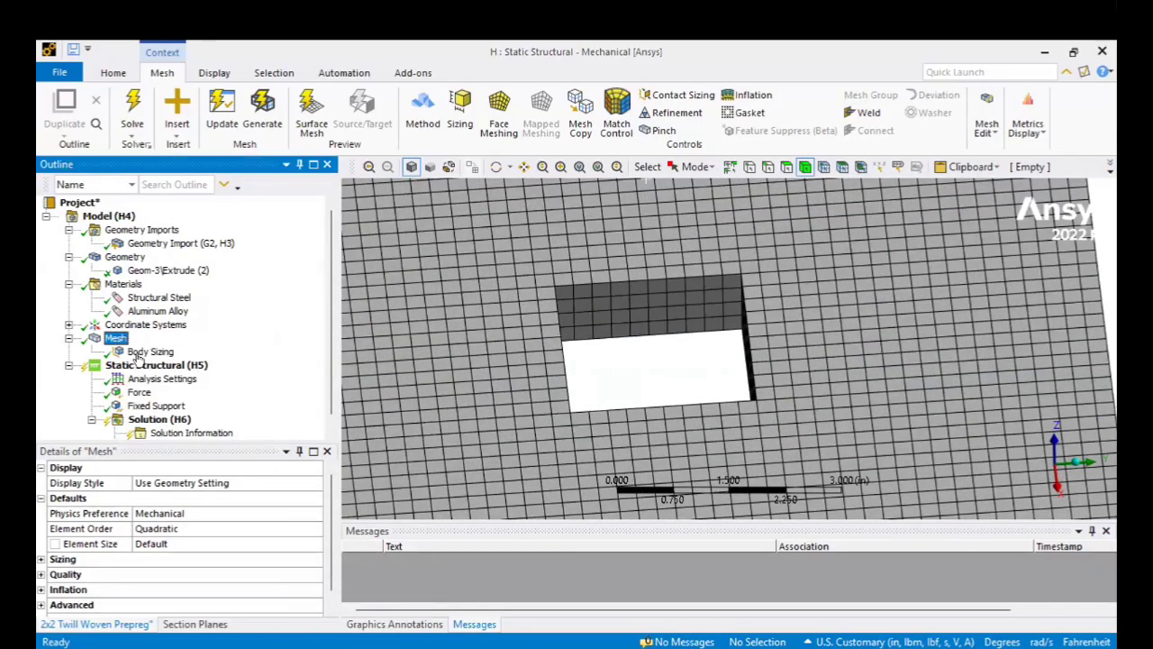
{"action": "right_click", "coordinate": [148, 352]}
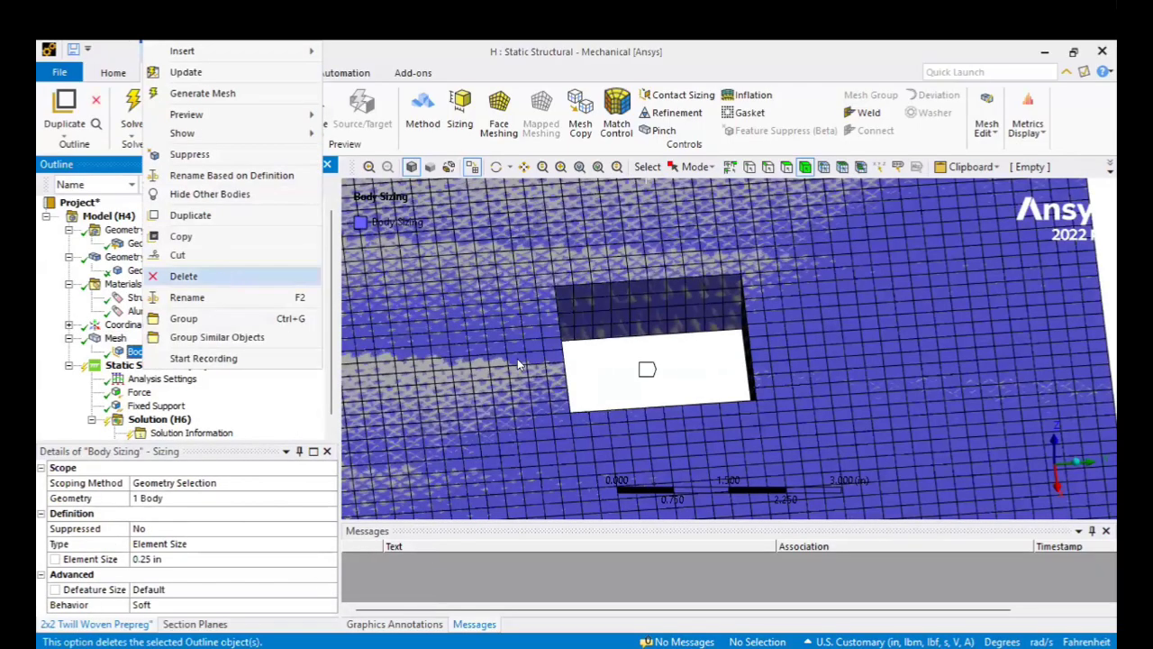
{"action": "left_click", "coordinate": [590, 411]}
Step: Insert a new mesh sizing control and set its type to Sphere of Influence
{"action": "right_click", "coordinate": [108, 338]}
{"action": "mouse_move", "coordinate": [174, 348]}
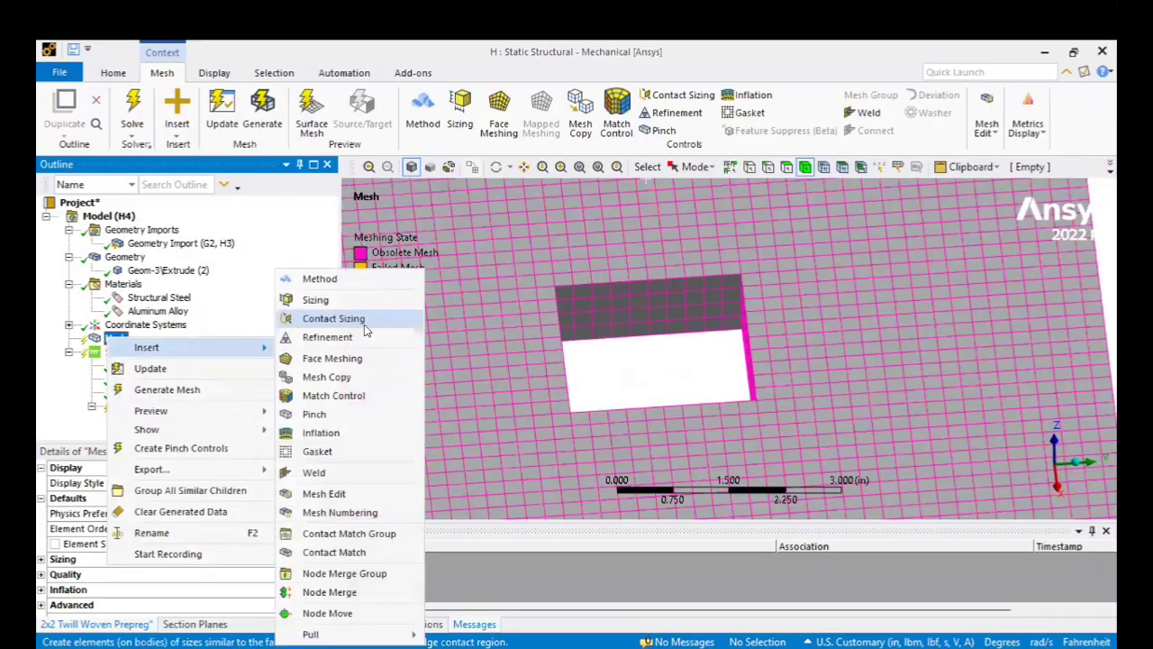
{"action": "left_click", "coordinate": [365, 301]}
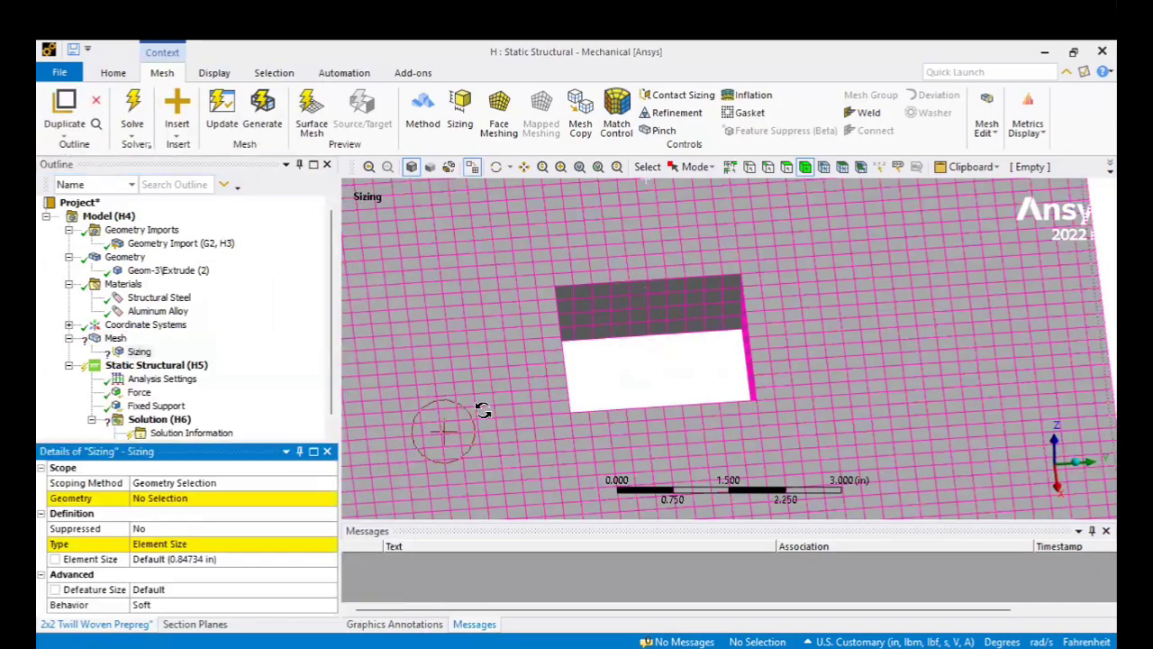
{"action": "middle_click_drag", "start_coordinate": [483, 410], "coordinate": [598, 355]}
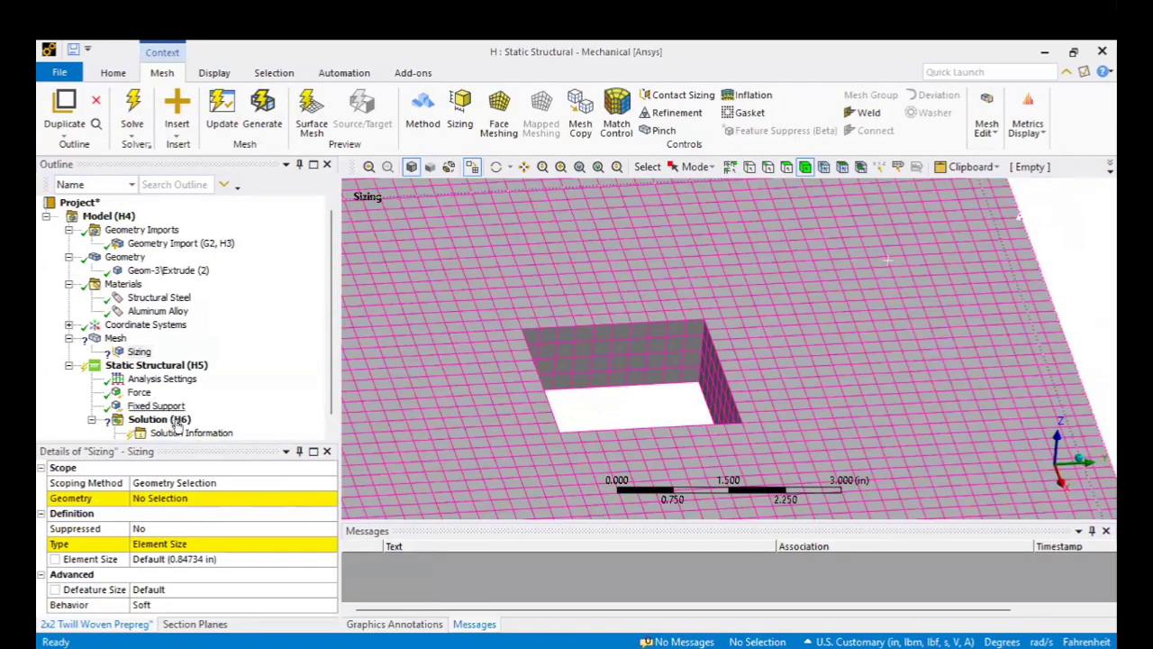
{"action": "left_click", "coordinate": [241, 482]}
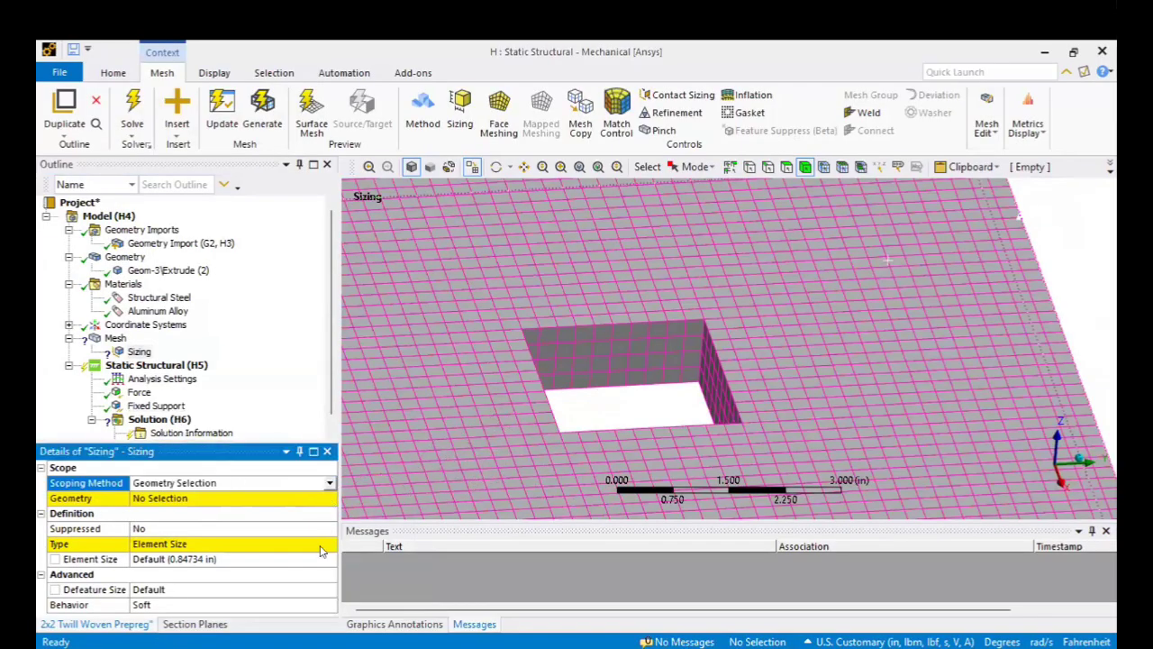
{"action": "left_click", "coordinate": [328, 547]}
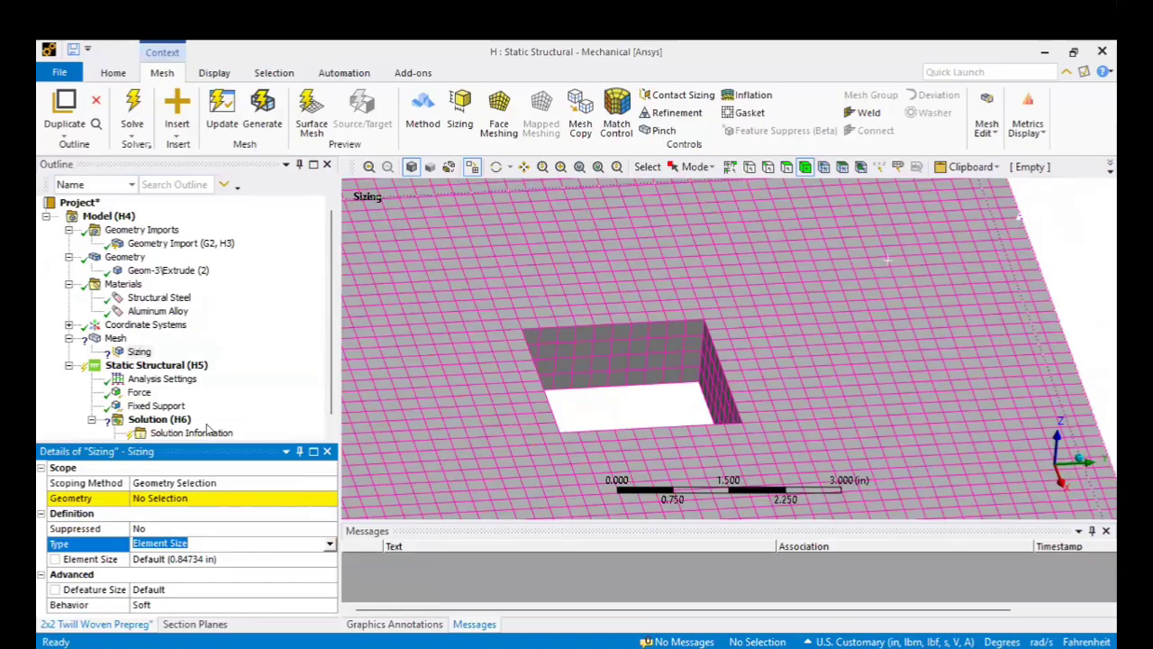
{"action": "left_click", "coordinate": [329, 545]}
{"action": "left_click", "coordinate": [285, 578]}
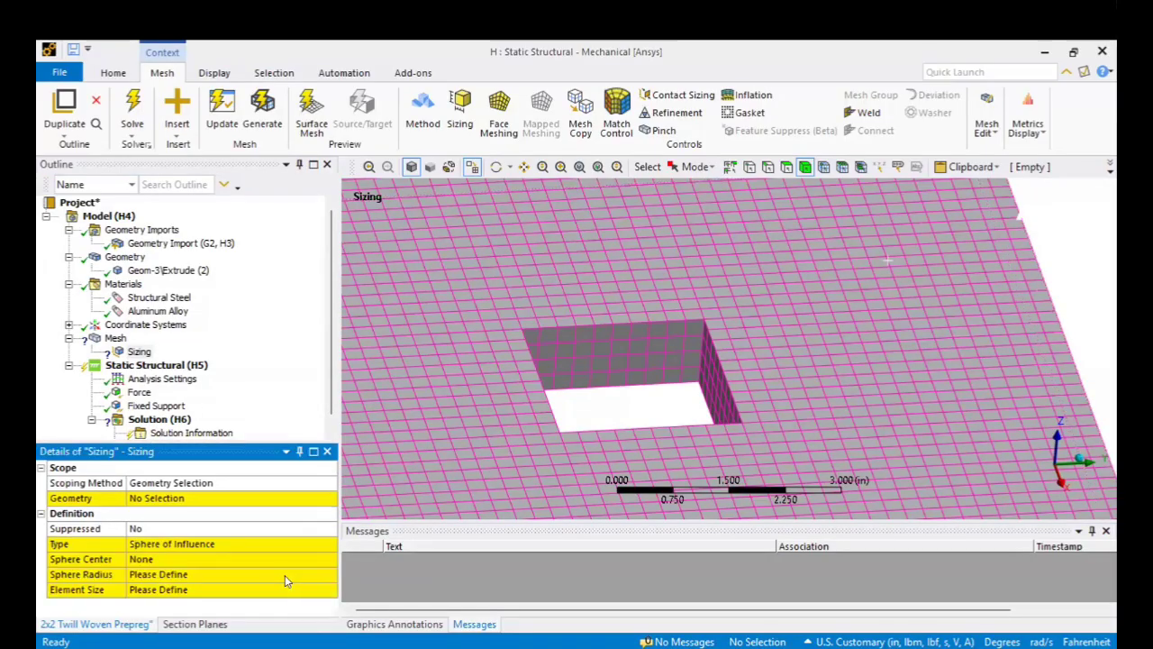
Step: Review the available sizing types while keeping Sphere of Influence selected
{"action": "left_click", "coordinate": [331, 544]}
{"action": "left_click", "coordinate": [330, 543]}
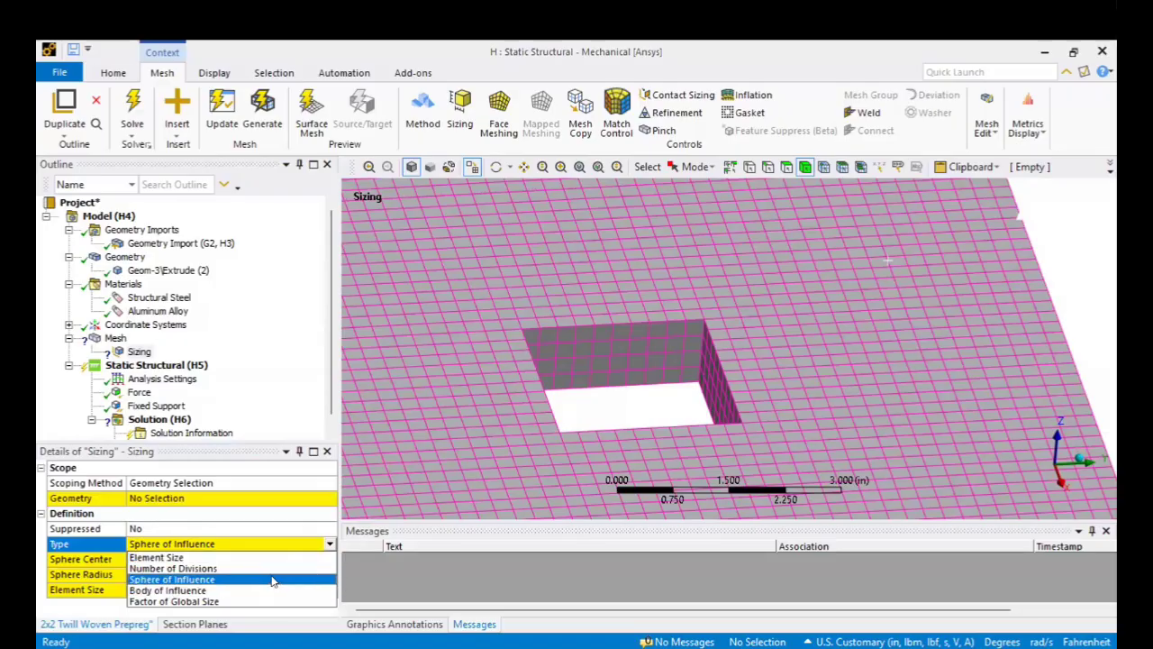
{"action": "left_click", "coordinate": [299, 548]}
{"action": "left_click", "coordinate": [326, 546]}
{"action": "left_click", "coordinate": [328, 545]}
{"action": "left_click", "coordinate": [664, 412]}
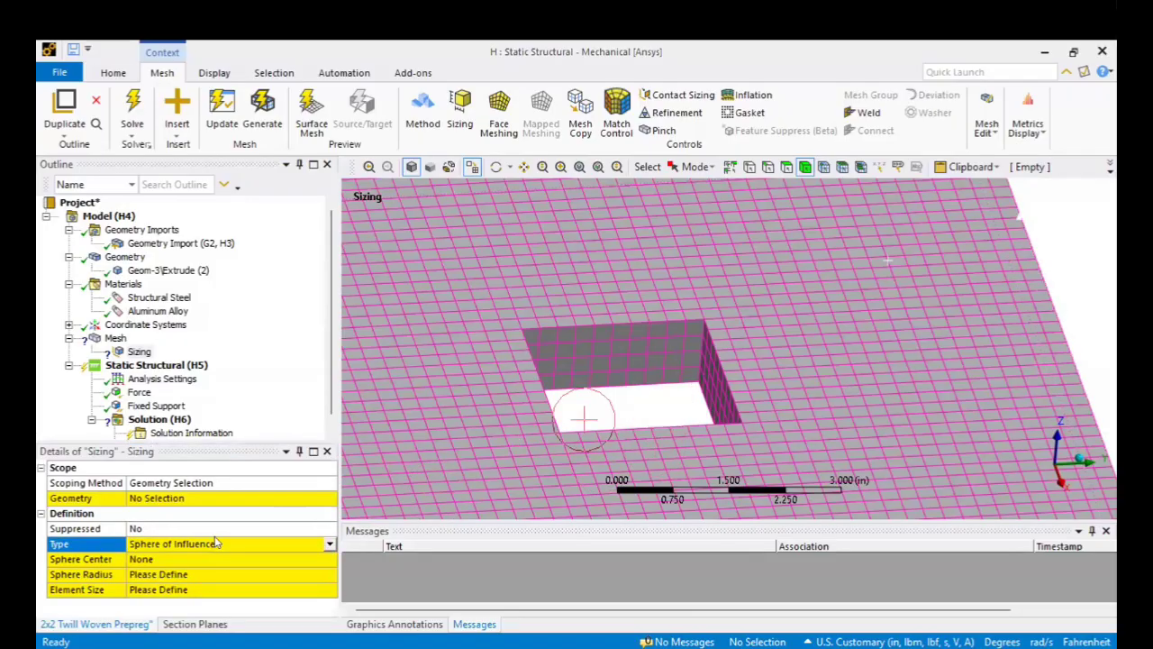
Step: Review the sphere center, sphere radius and element size settings, and expand the model's coordinate systems
{"action": "left_click", "coordinate": [158, 560]}
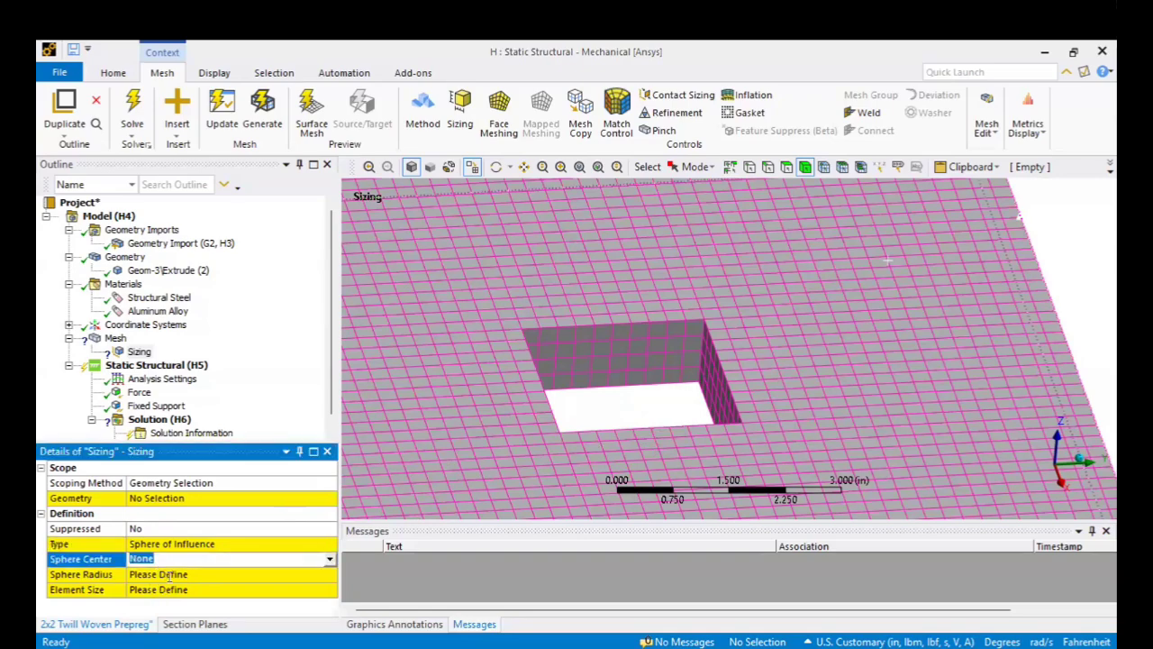
{"action": "left_click", "coordinate": [170, 574]}
{"action": "left_click", "coordinate": [190, 593]}
{"action": "left_click", "coordinate": [191, 561]}
{"action": "left_click", "coordinate": [69, 324]}
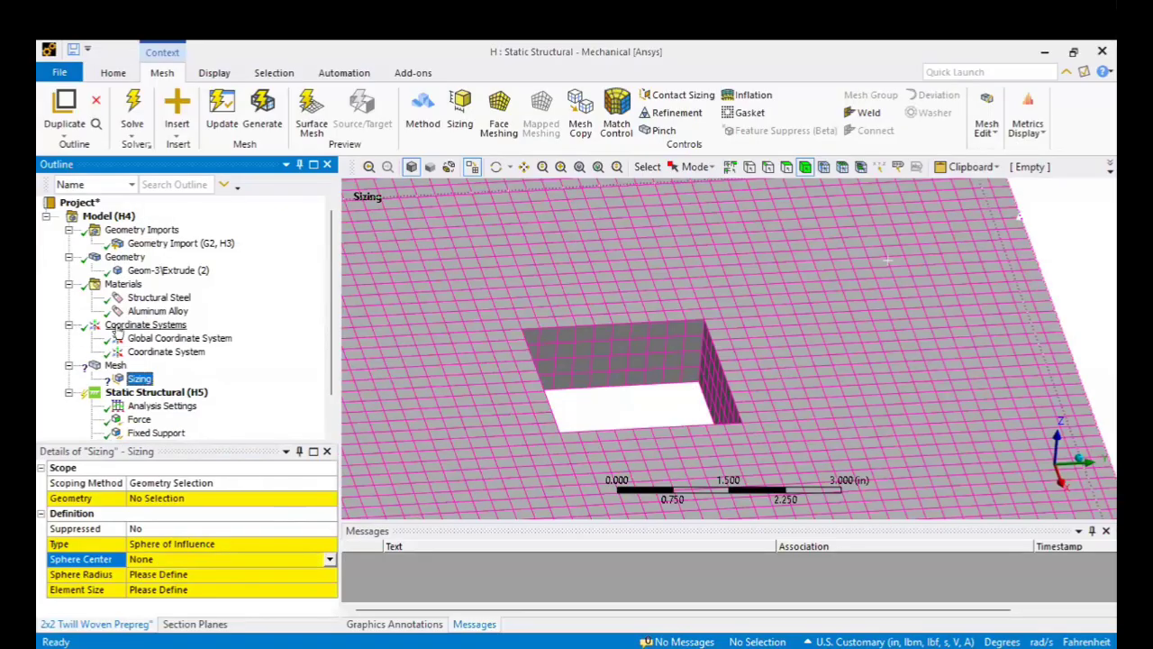
Step: Insert a new coordinate system under the model's coordinate systems
{"action": "right_click", "coordinate": [126, 326]}
{"action": "key", "text": "Escape"}
{"action": "left_click", "coordinate": [149, 351]}
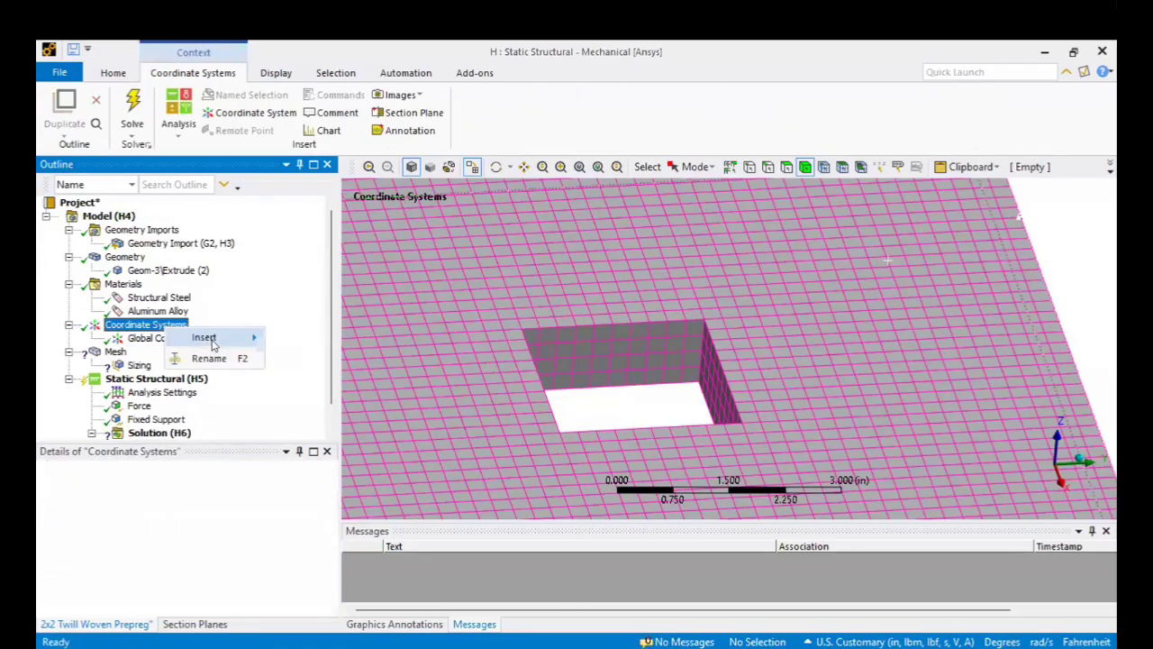
{"action": "mouse_move", "coordinate": [216, 346]}
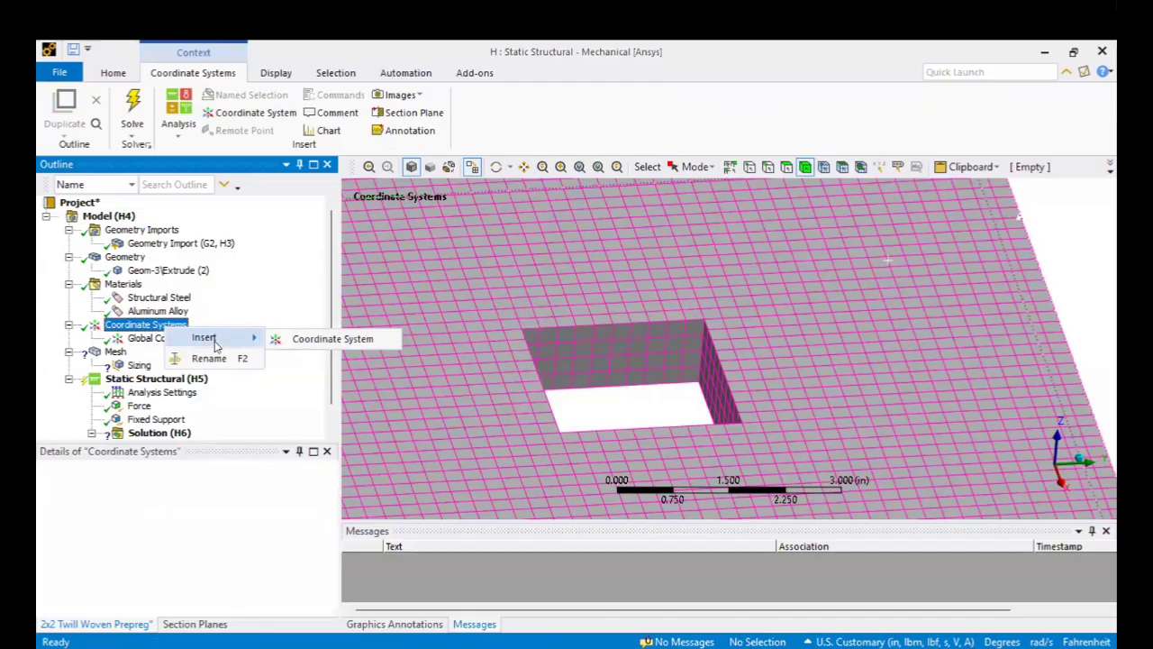
{"action": "left_click", "coordinate": [297, 338]}
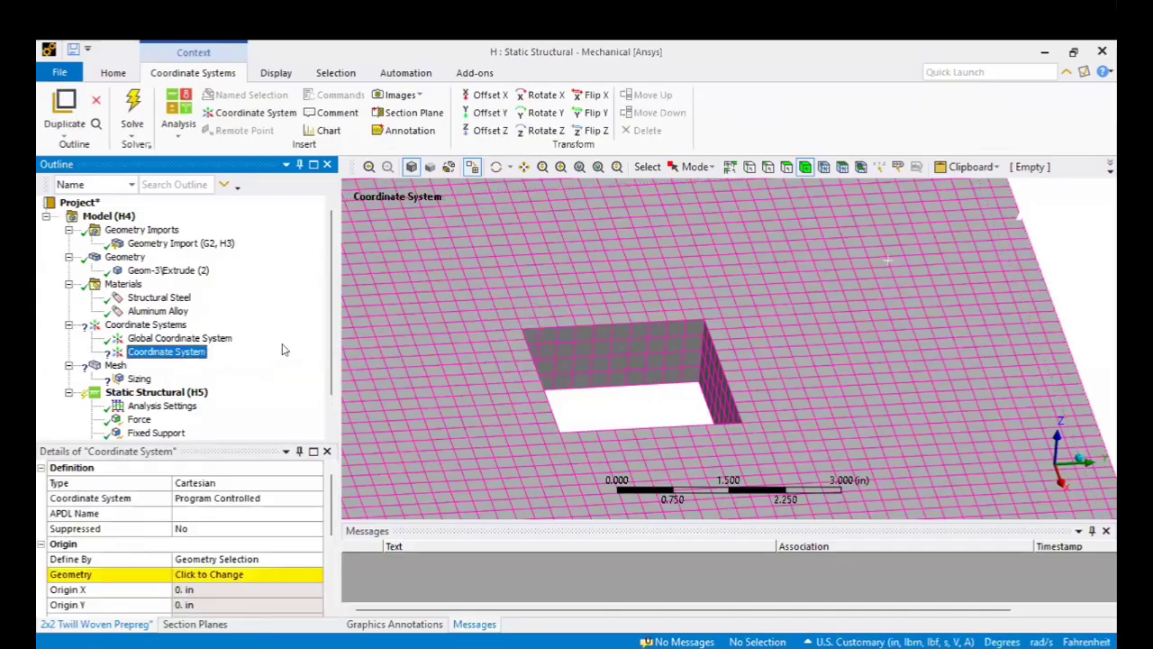
Step: Define the new coordinate system's origin by geometry selection, using the four inner faces of the plate's rectangular cutout
{"action": "left_click", "coordinate": [311, 561]}
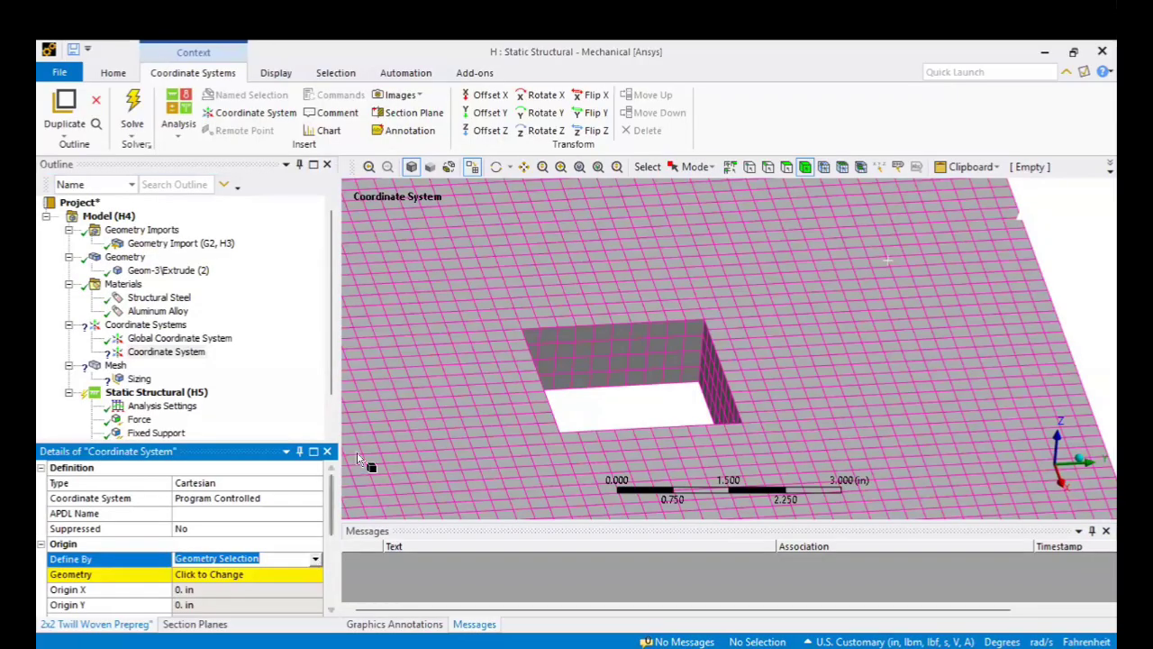
{"action": "middle_click_drag", "start_coordinate": [620, 402], "coordinate": [658, 398]}
{"action": "key", "text": "ctrl+f"}
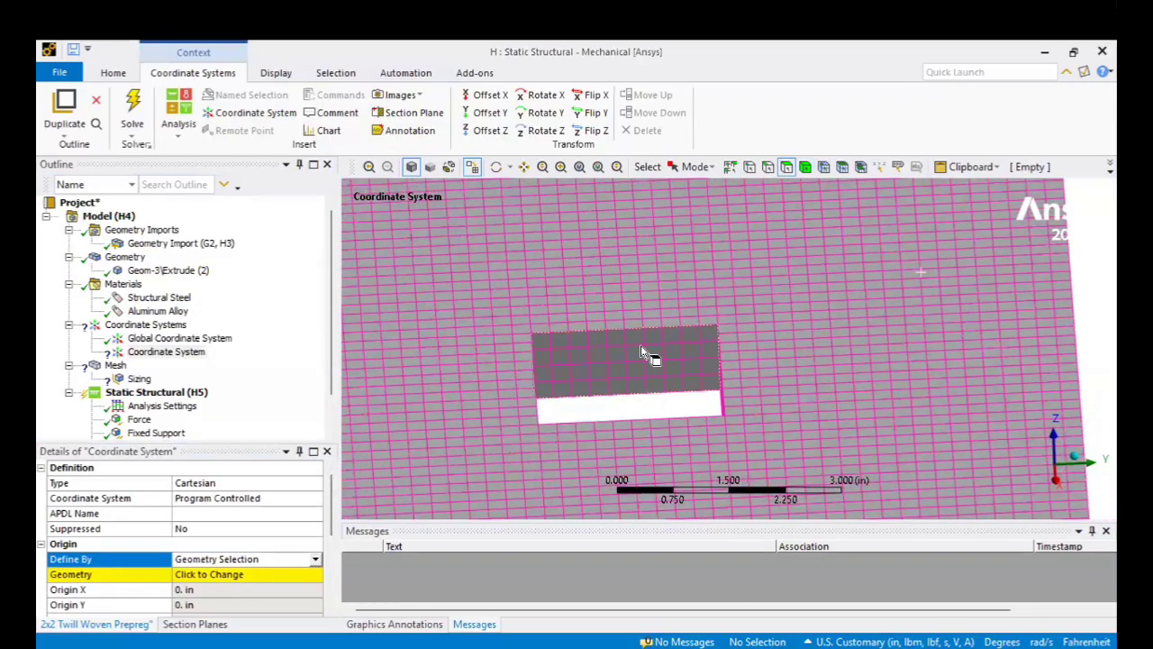
{"action": "left_click", "coordinate": [644, 347]}
{"action": "middle_click_drag", "start_coordinate": [540, 402], "coordinate": [527, 410]}
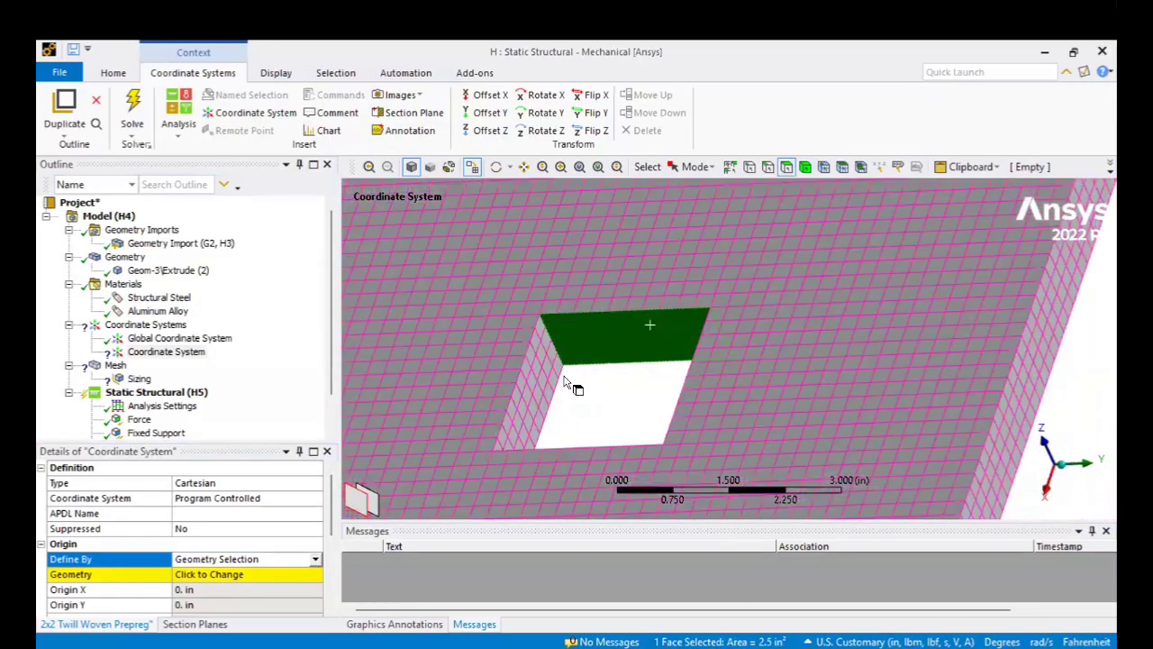
{"action": "middle_click_drag", "start_coordinate": [565, 373], "coordinate": [590, 331], "text": "ctrl"}
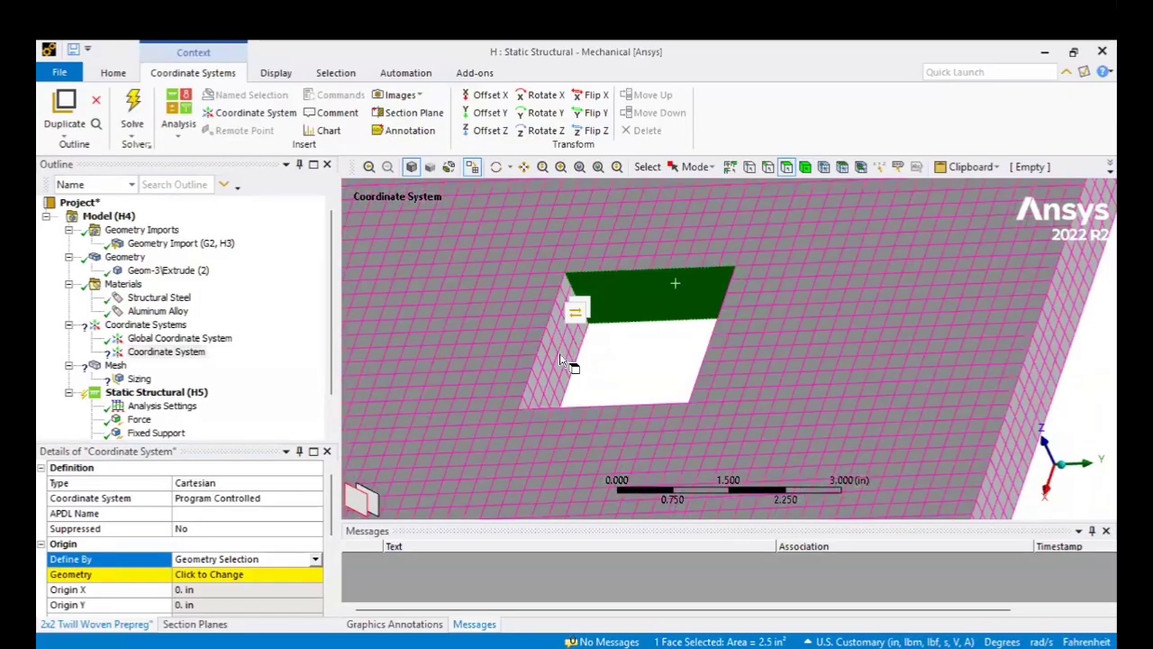
{"action": "left_click", "coordinate": [561, 359], "text": "ctrl"}
{"action": "middle_click_drag", "start_coordinate": [675, 355], "coordinate": [523, 338]}
{"action": "middle_click_drag", "start_coordinate": [614, 349], "coordinate": [359, 463]}
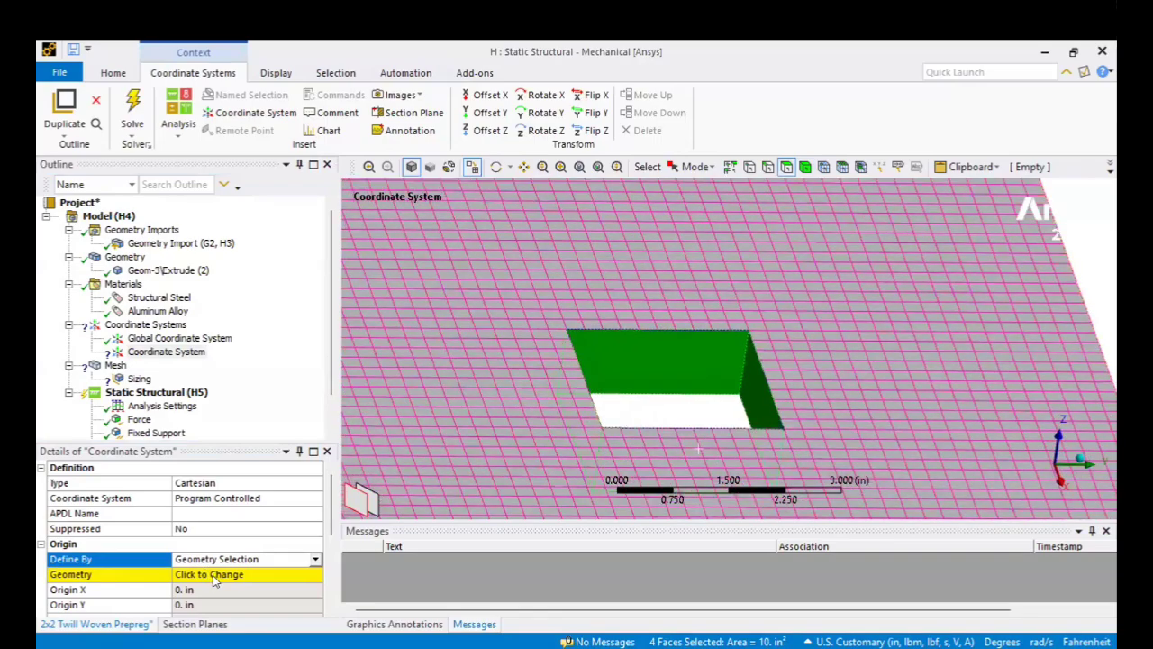
{"action": "left_click", "coordinate": [213, 575]}
{"action": "left_click", "coordinate": [216, 577]}
{"action": "scroll", "coordinate": [691, 402], "scroll_direction": "up", "scroll_amount": 2}
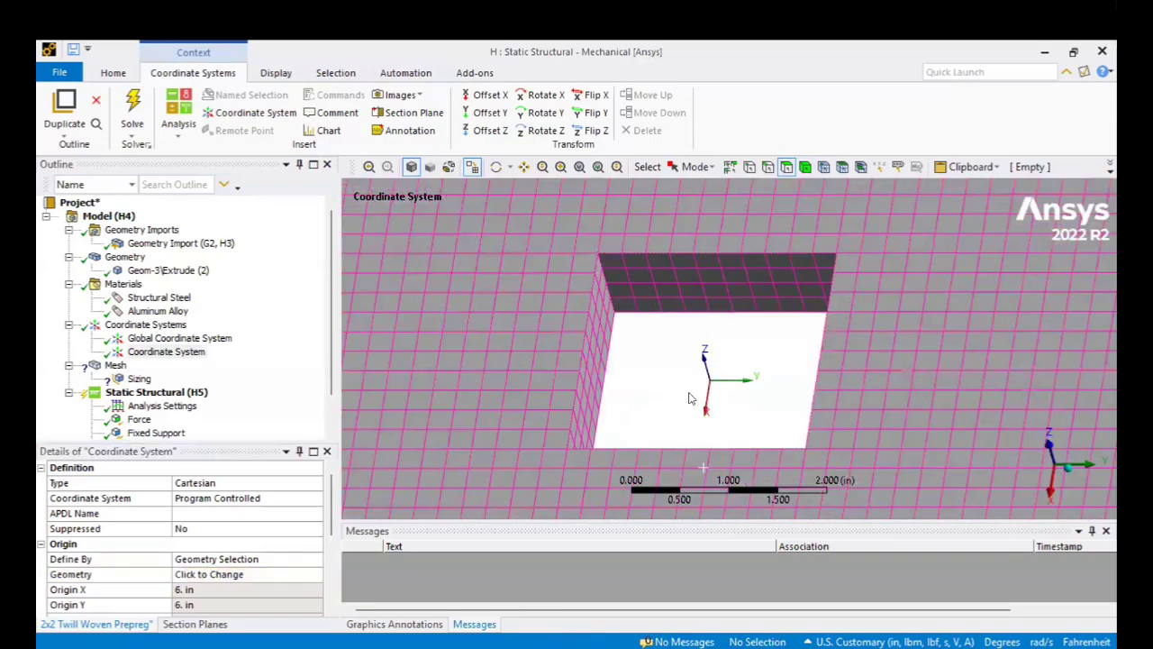
Step: Review the sizing's sphere center options and compare where the global and new coordinate systems sit on the plate
{"action": "left_click", "coordinate": [139, 378]}
{"action": "left_click", "coordinate": [297, 557]}
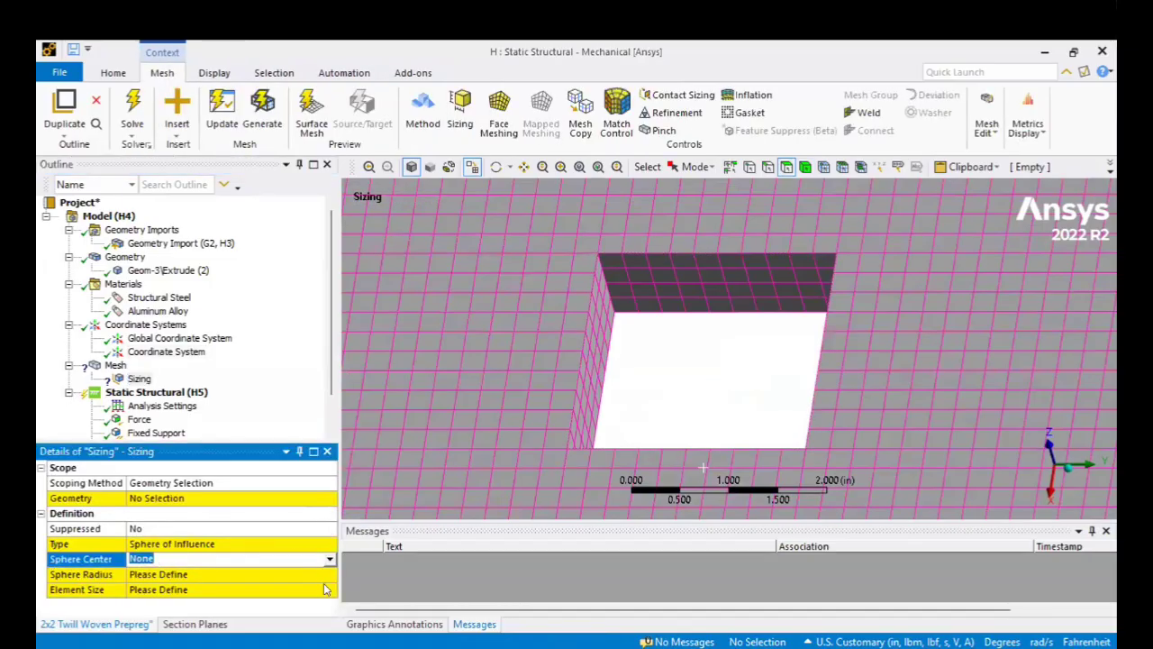
{"action": "left_click", "coordinate": [330, 559]}
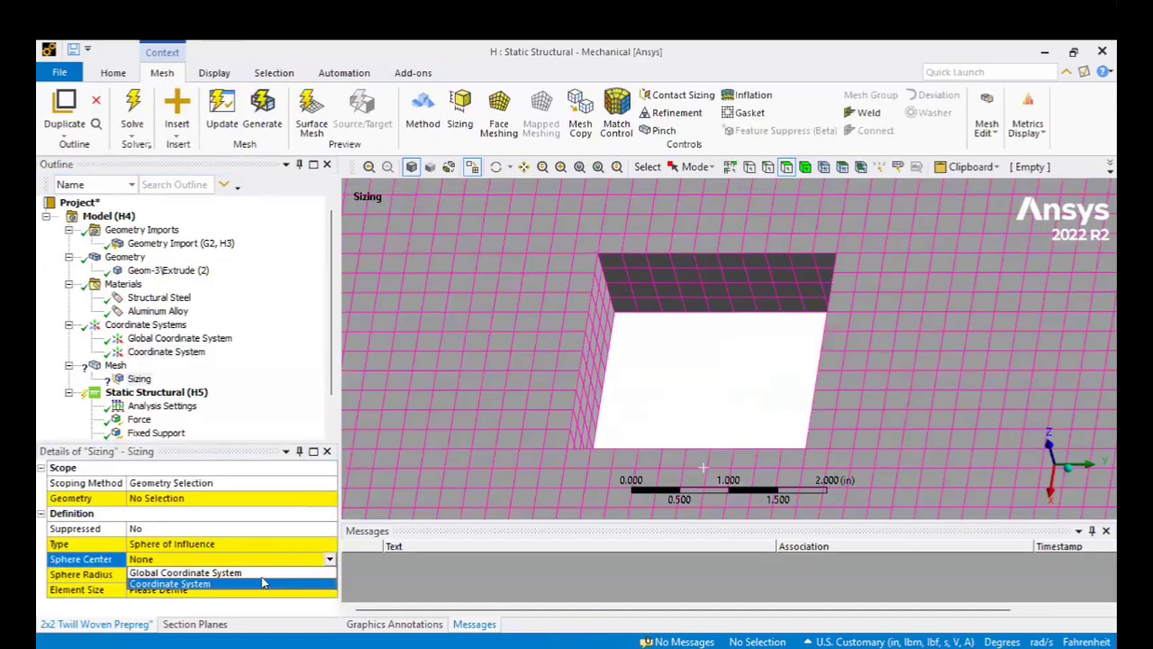
{"action": "left_click", "coordinate": [328, 559]}
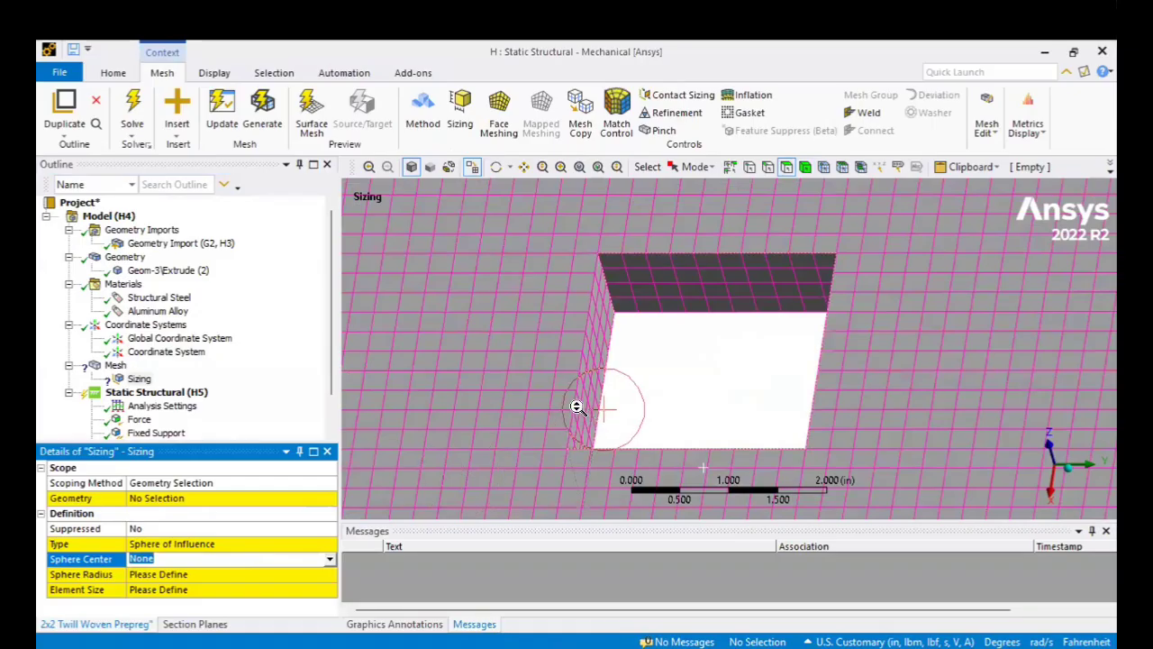
{"action": "scroll", "coordinate": [586, 407], "scroll_direction": "up", "scroll_amount": 3}
{"action": "scroll", "coordinate": [616, 424], "scroll_direction": "down", "scroll_amount": 8}
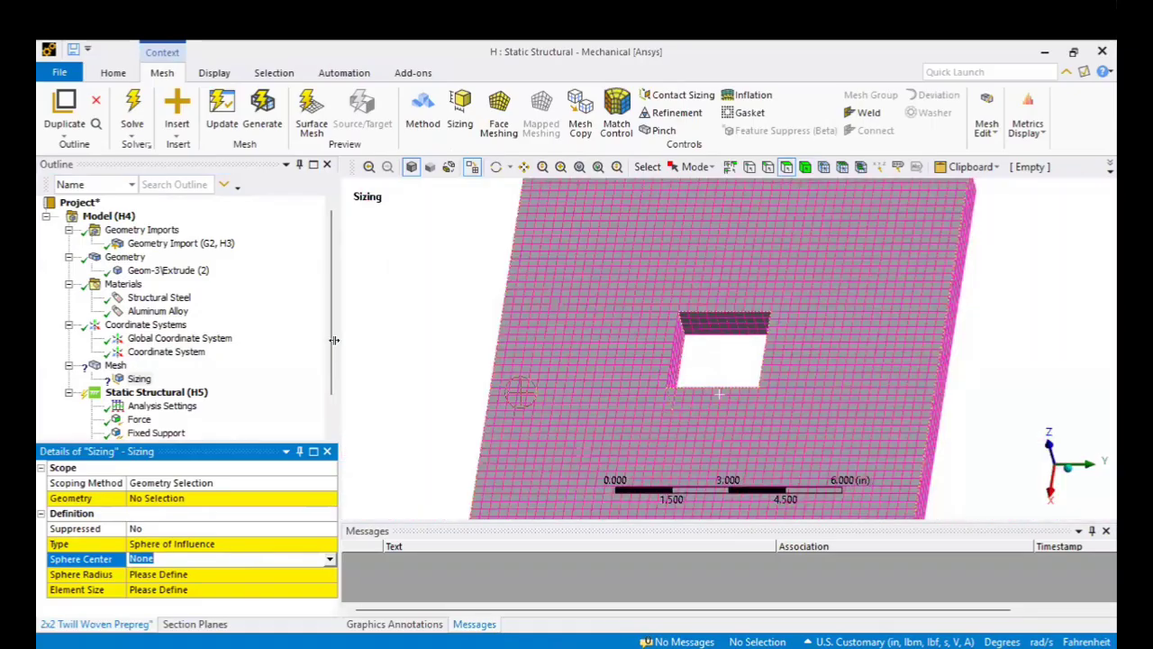
{"action": "left_click", "coordinate": [179, 338]}
{"action": "middle_click_drag", "start_coordinate": [643, 361], "coordinate": [528, 237]}
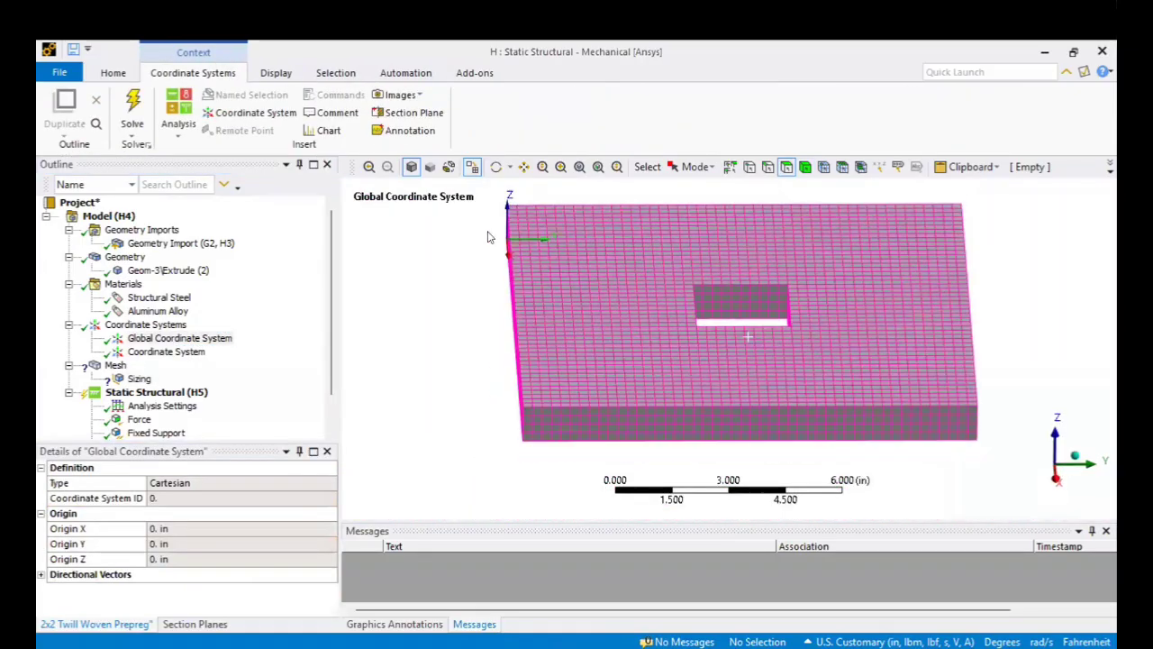
{"action": "left_click", "coordinate": [179, 354]}
{"action": "scroll", "coordinate": [180, 388], "scroll_direction": "down", "scroll_amount": 1}
Step: Set the sizing's sphere center to the cutout's coordinate system and rename that coordinate system CenterOfPlate
{"action": "left_click", "coordinate": [139, 338]}
{"action": "left_click", "coordinate": [330, 560]}
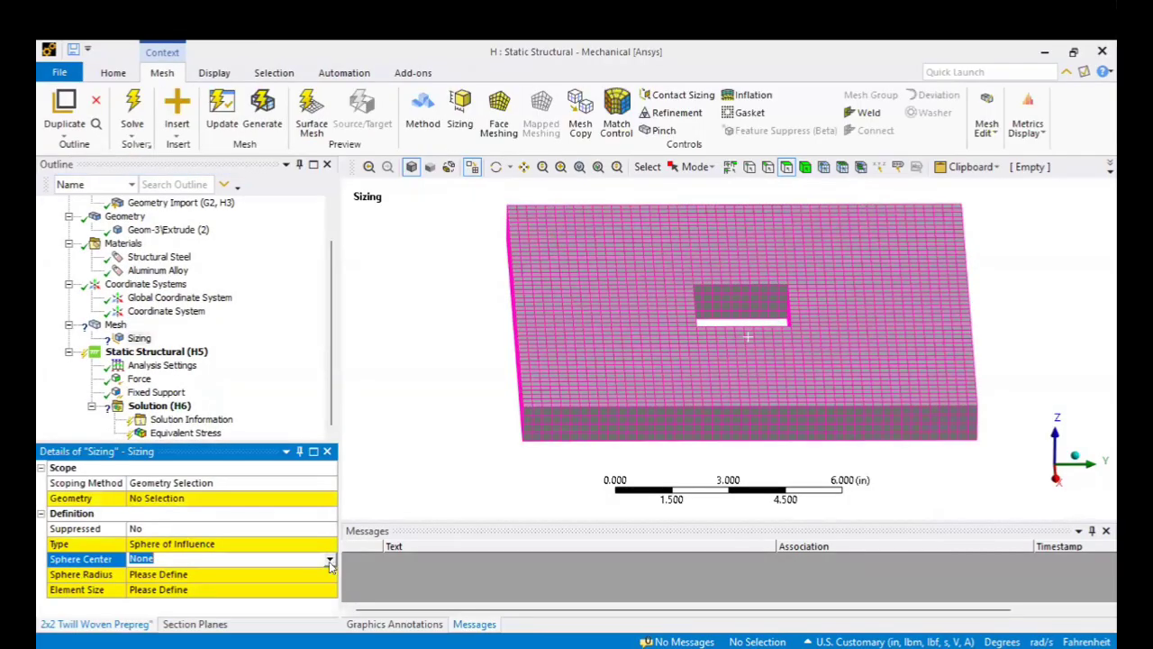
{"action": "left_click", "coordinate": [330, 560]}
{"action": "left_click", "coordinate": [225, 583]}
{"action": "left_click", "coordinate": [171, 311]}
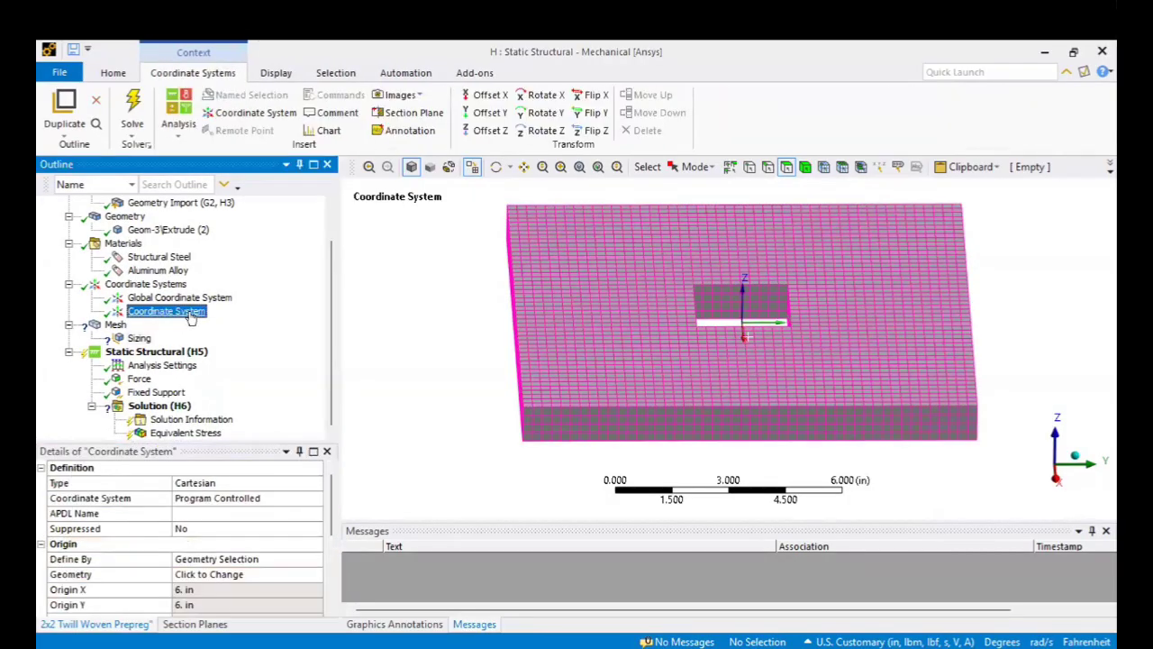
{"action": "right_click", "coordinate": [171, 311]}
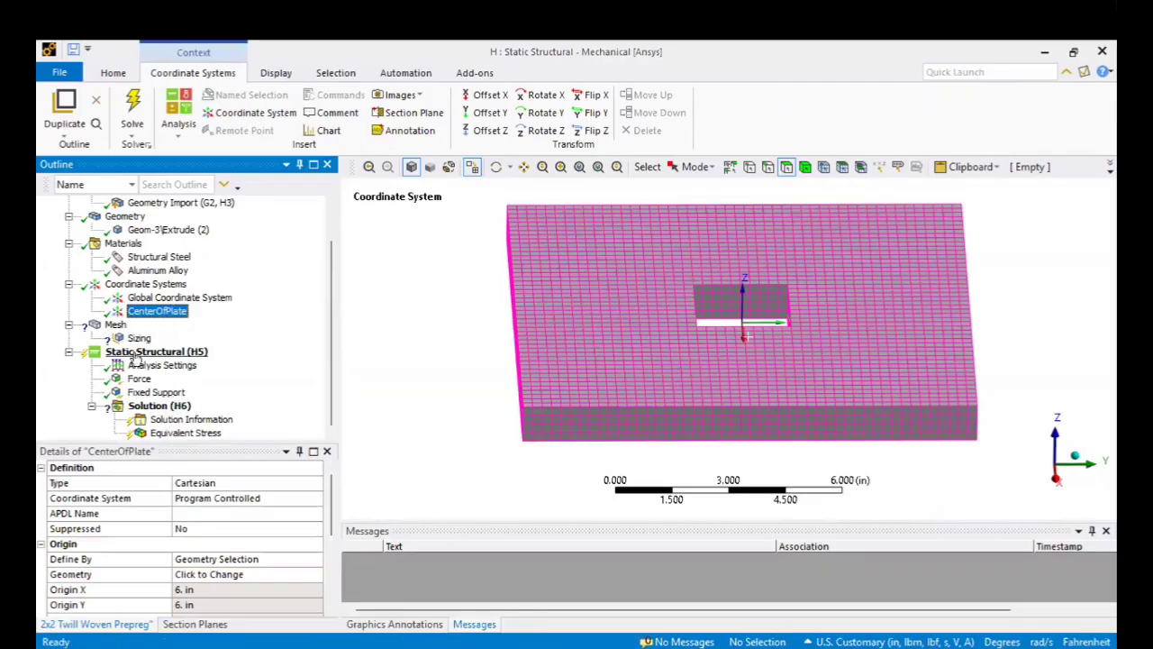
Step: Set the sizing's sphere radius to 0.5 in and scope the control to the plate body
{"action": "left_click", "coordinate": [139, 337]}
{"action": "left_click", "coordinate": [193, 575]}
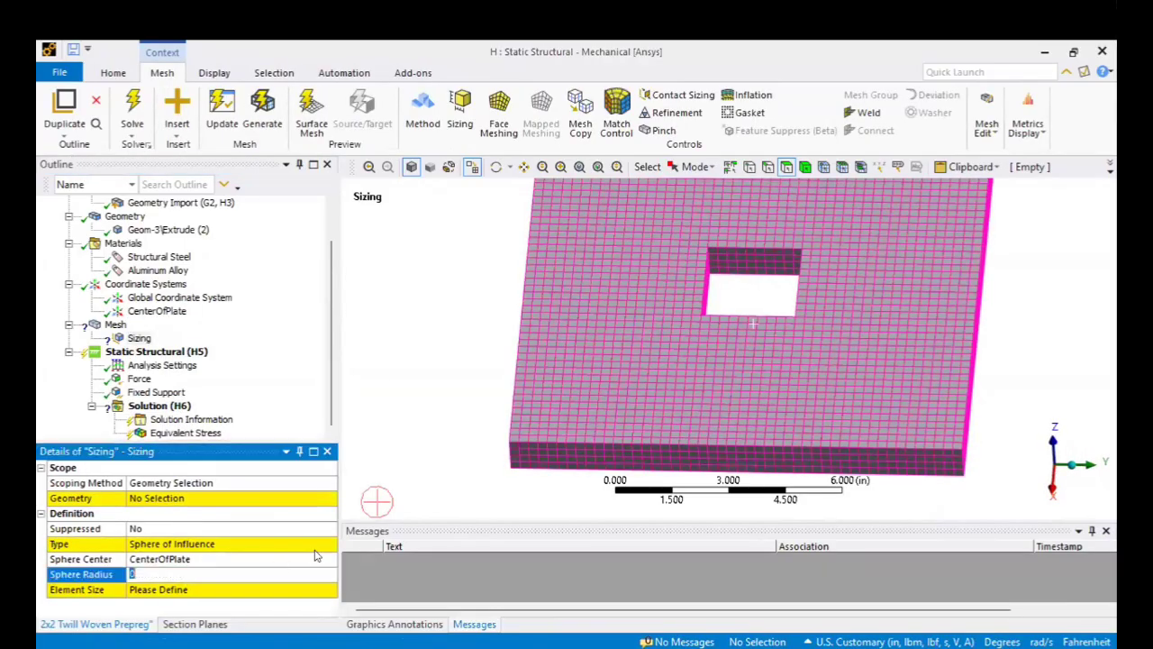
{"action": "type", "text": "0.5"}
{"action": "key", "text": "Return"}
{"action": "left_click", "coordinate": [216, 498]}
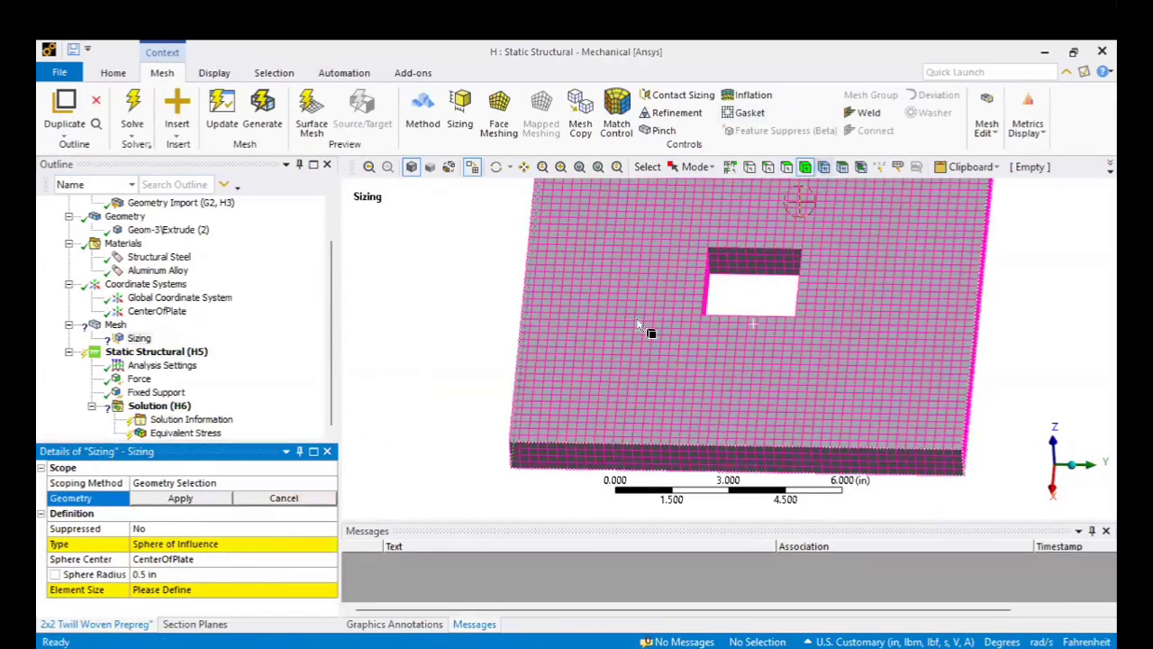
{"action": "middle_click_drag", "start_coordinate": [654, 288], "coordinate": [367, 392]}
{"action": "key", "text": "ctrl+a"}
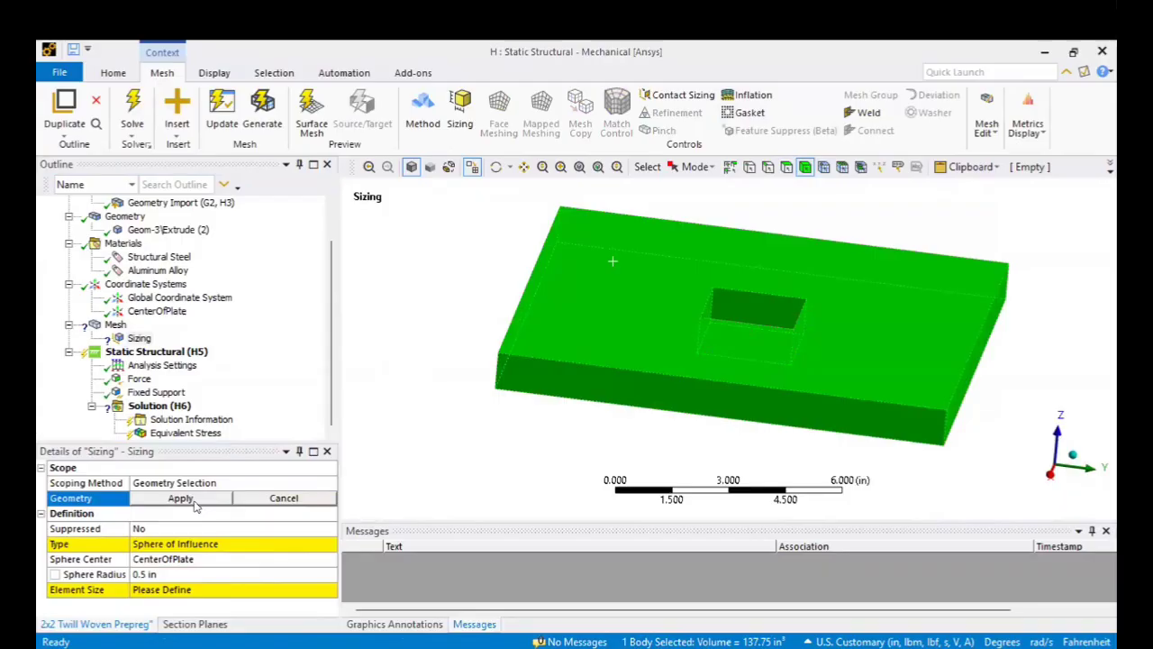
{"action": "left_click", "coordinate": [196, 499]}
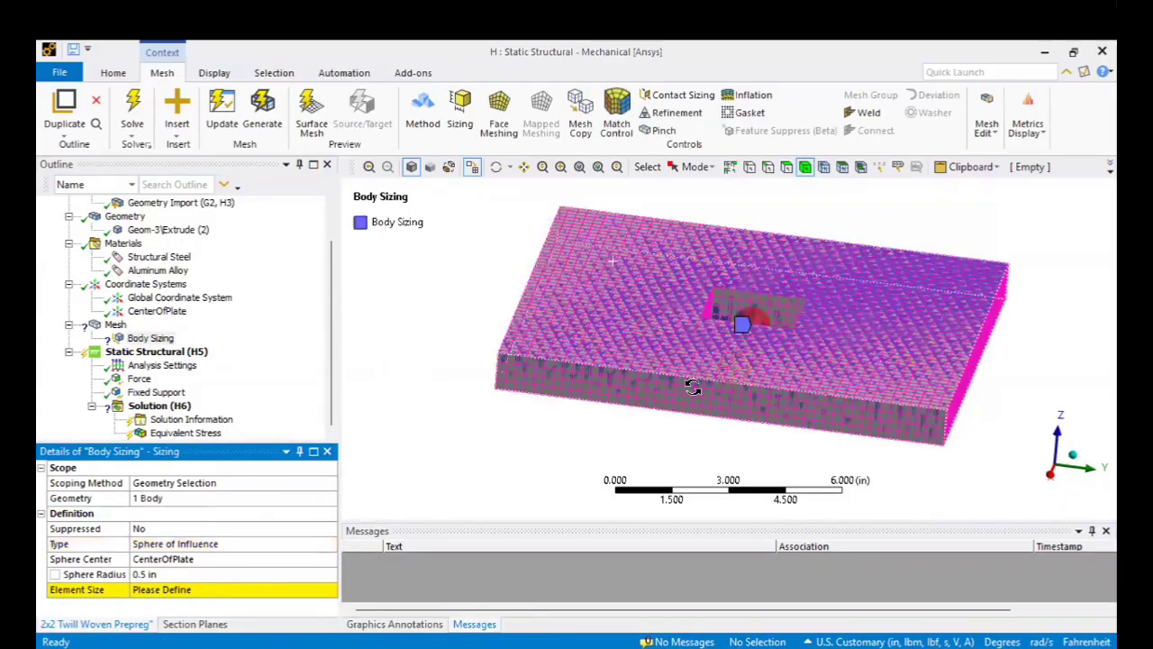
Step: Turn off the mesh display and examine the sphere of influence inside the cutout
{"action": "middle_click_drag", "start_coordinate": [690, 386], "coordinate": [669, 348]}
{"action": "middle_click_drag", "start_coordinate": [725, 257], "coordinate": [823, 181]}
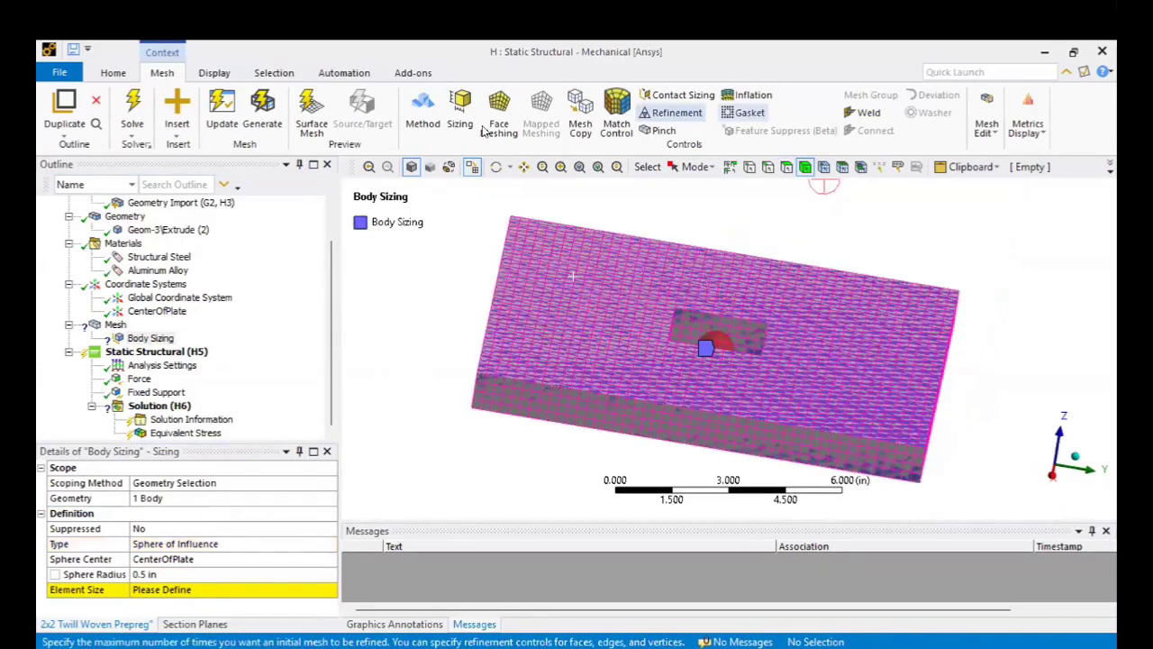
{"action": "left_click", "coordinate": [116, 327]}
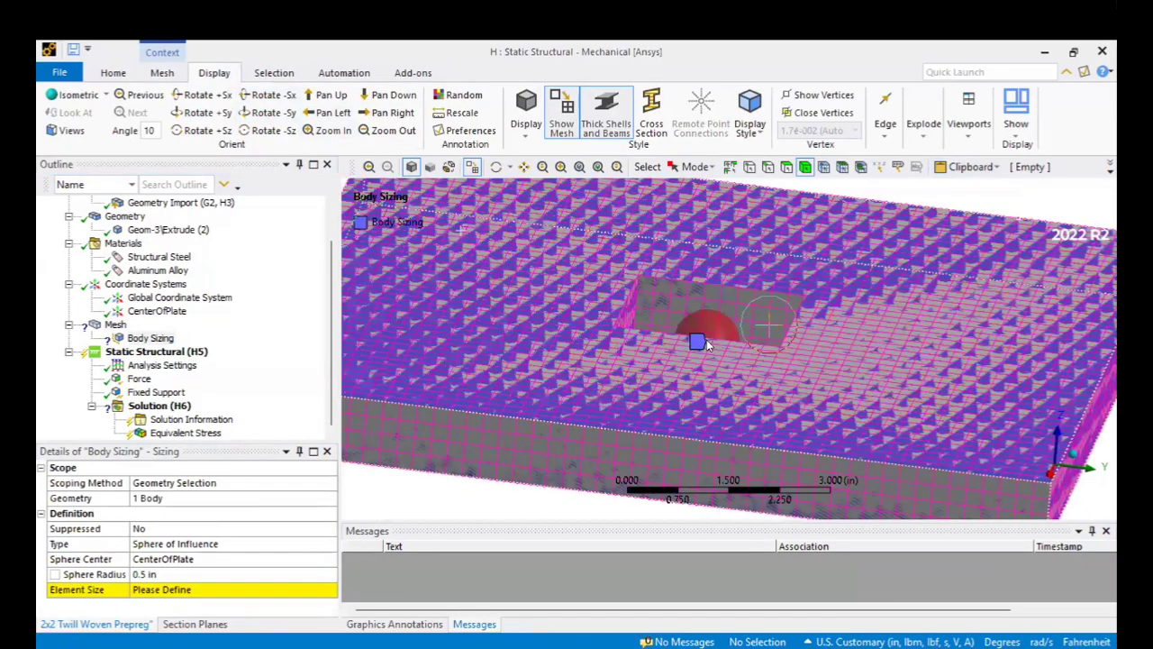
{"action": "scroll", "coordinate": [707, 345], "scroll_direction": "up", "scroll_amount": 2}
{"action": "middle_click_drag", "start_coordinate": [707, 345], "coordinate": [747, 278]}
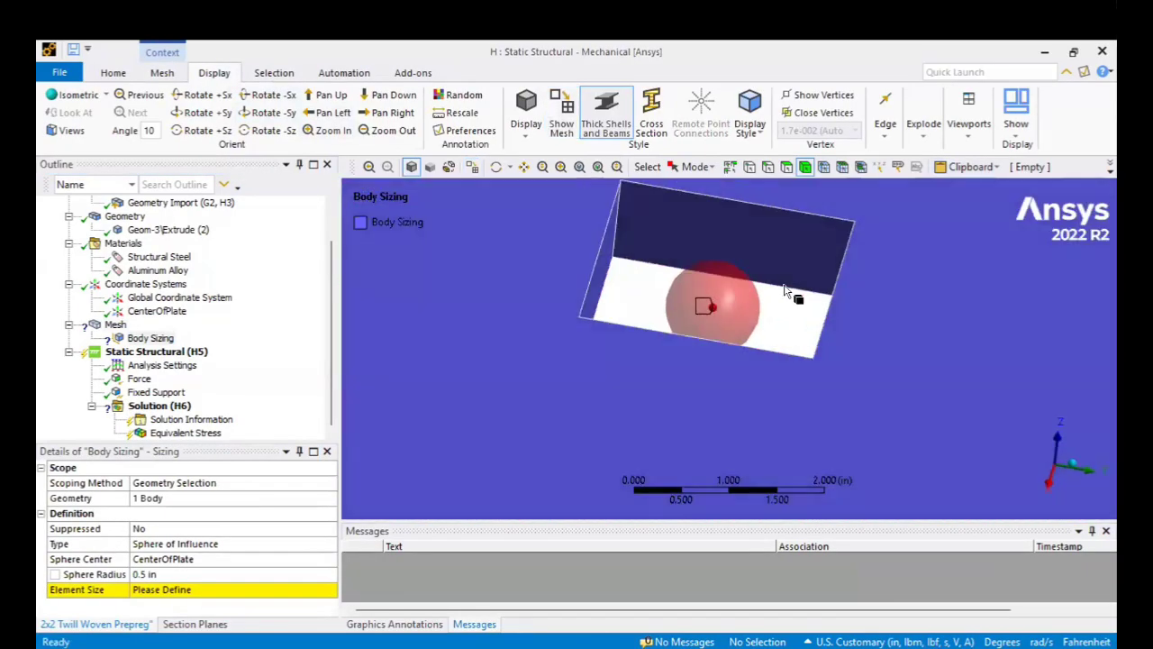
{"action": "middle_click_drag", "start_coordinate": [786, 290], "coordinate": [772, 348]}
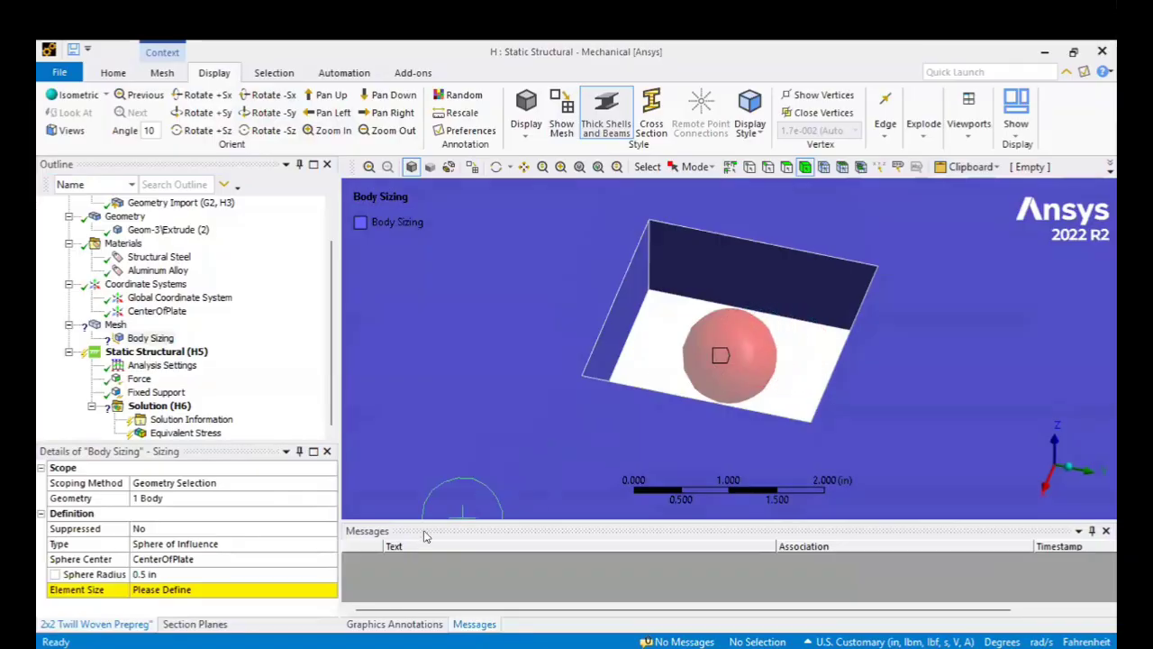
Step: Try a sphere radius of 2 in and enlarge it to 2.25 in so the sphere encloses the cutout
{"action": "left_click", "coordinate": [233, 570]}
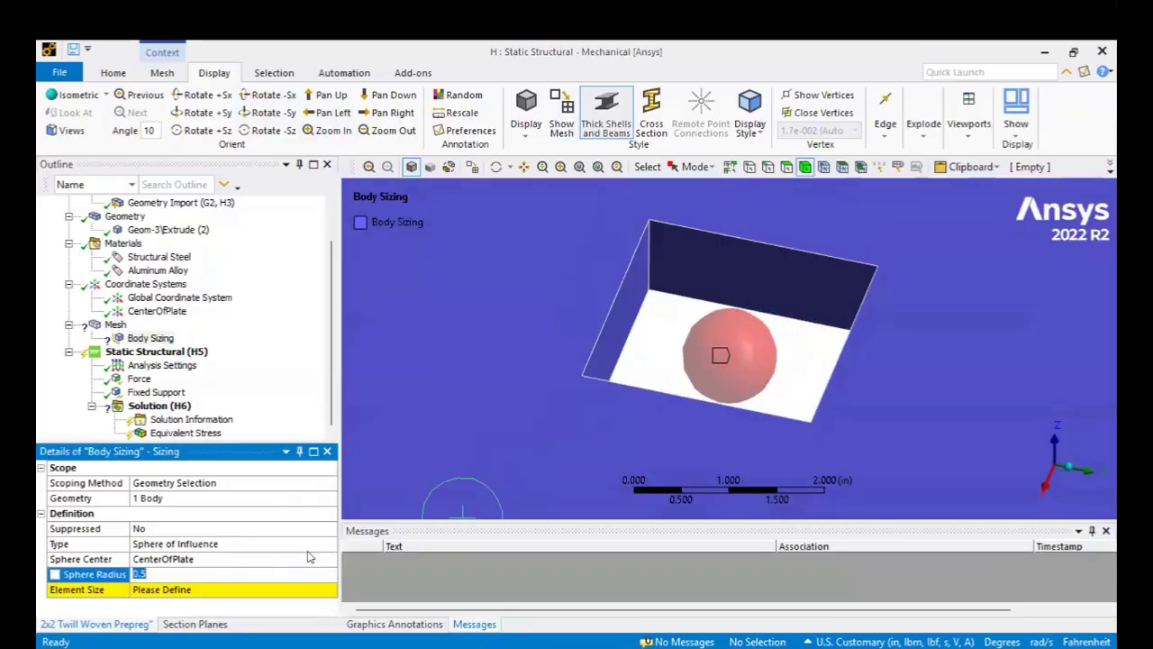
{"action": "type", "text": "2"}
{"action": "key", "text": "Return"}
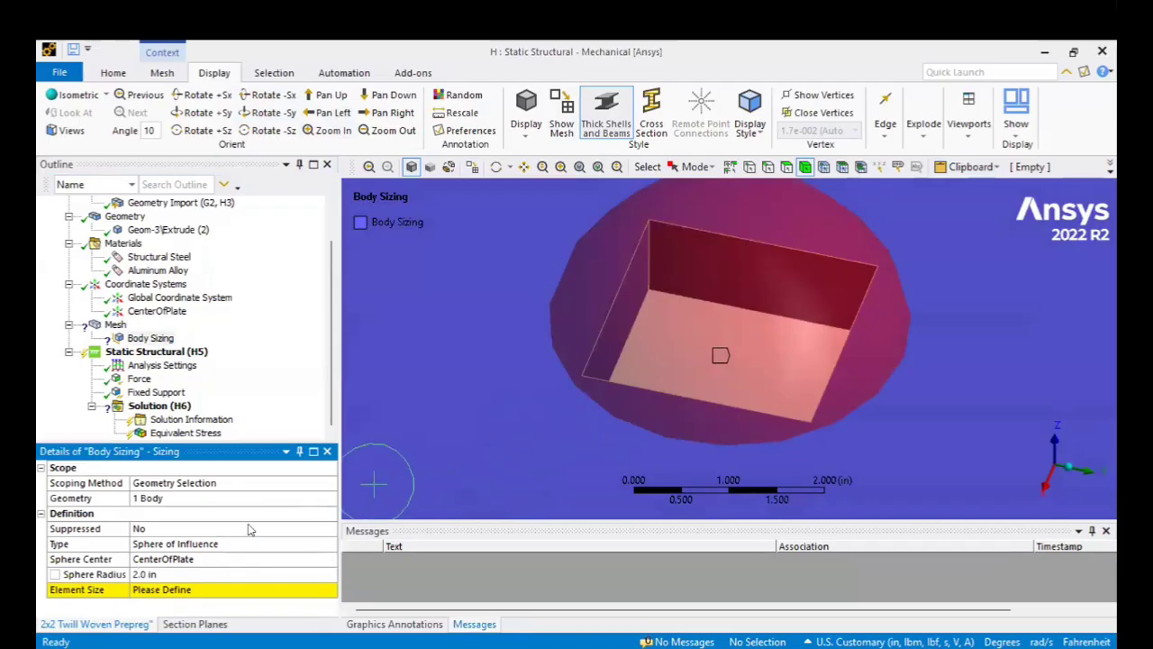
{"action": "left_click", "coordinate": [248, 574]}
{"action": "type", "text": "2.25"}
{"action": "key", "text": "Return"}
{"action": "middle_click_drag", "start_coordinate": [647, 403], "coordinate": [658, 368]}
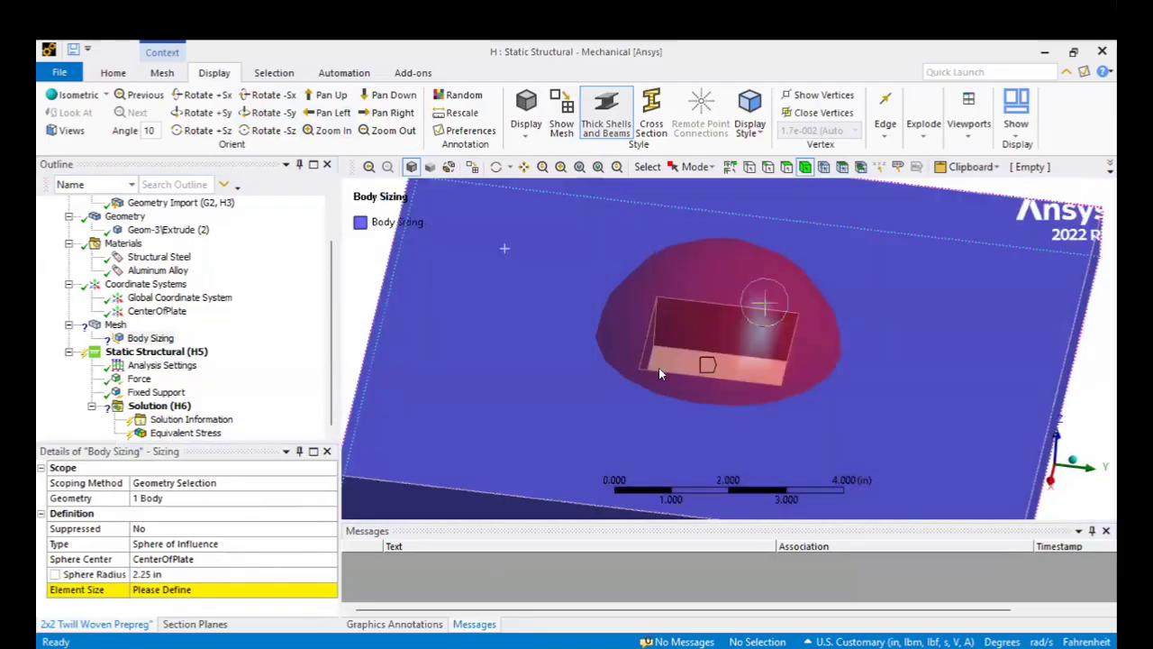
Step: Check the mesh's default element size and set the body sizing's element size to 0.25 in
{"action": "left_click", "coordinate": [172, 590]}
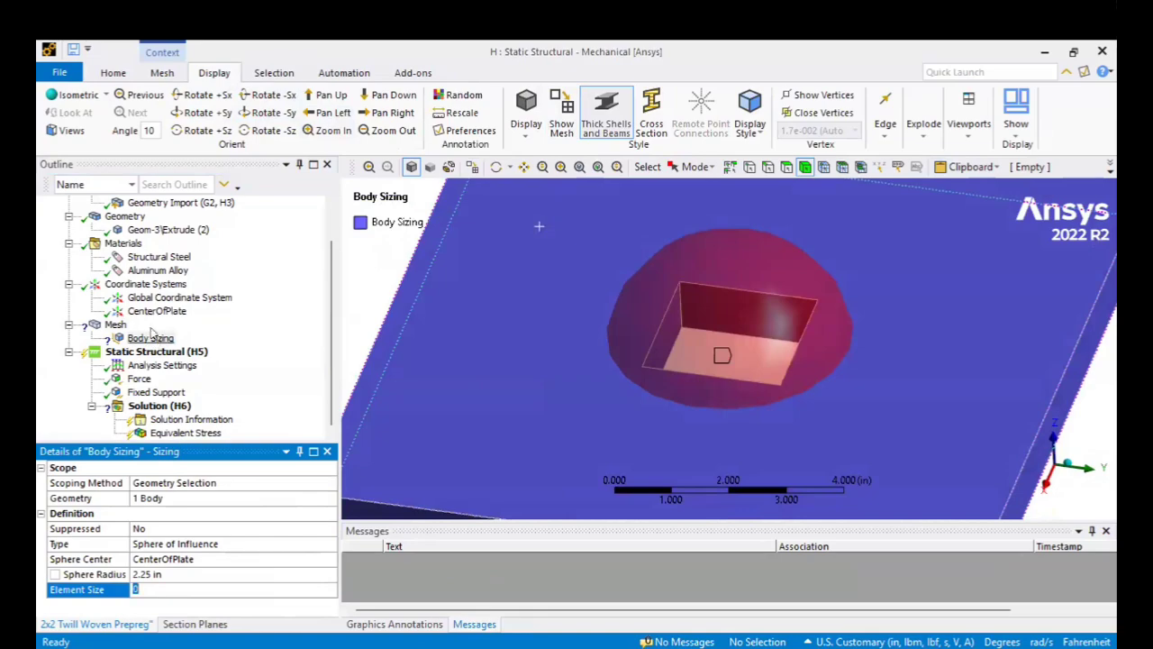
{"action": "left_click", "coordinate": [116, 325]}
{"action": "scroll", "coordinate": [129, 495], "scroll_direction": "down", "scroll_amount": 1}
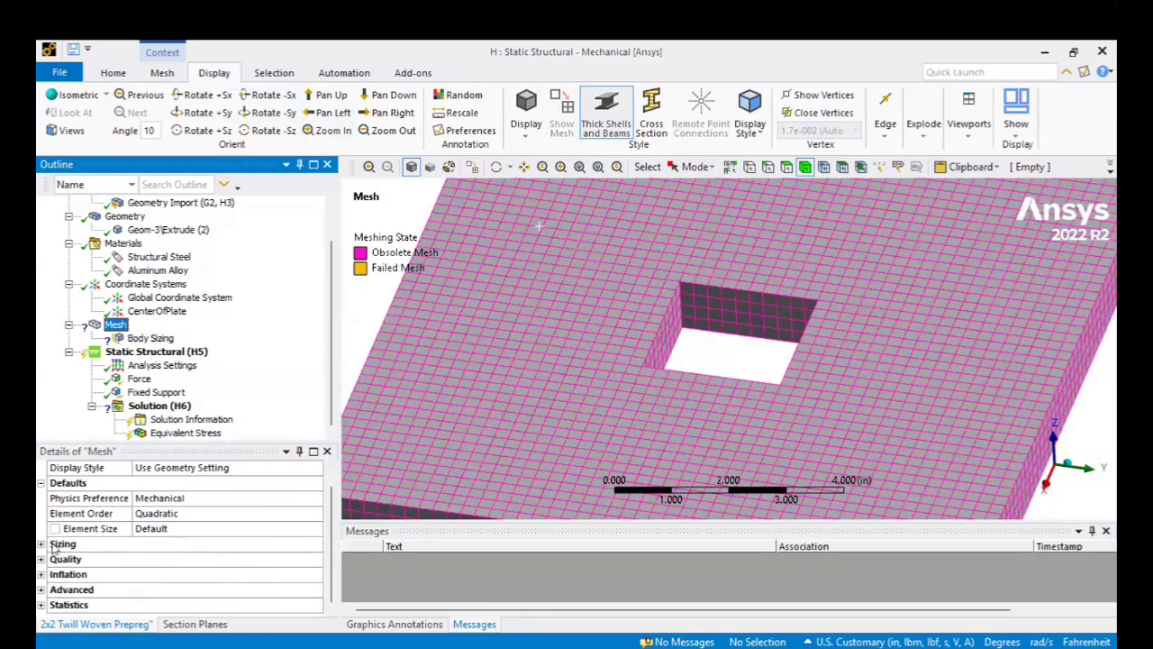
{"action": "left_click", "coordinate": [150, 338]}
{"action": "left_click", "coordinate": [173, 588]}
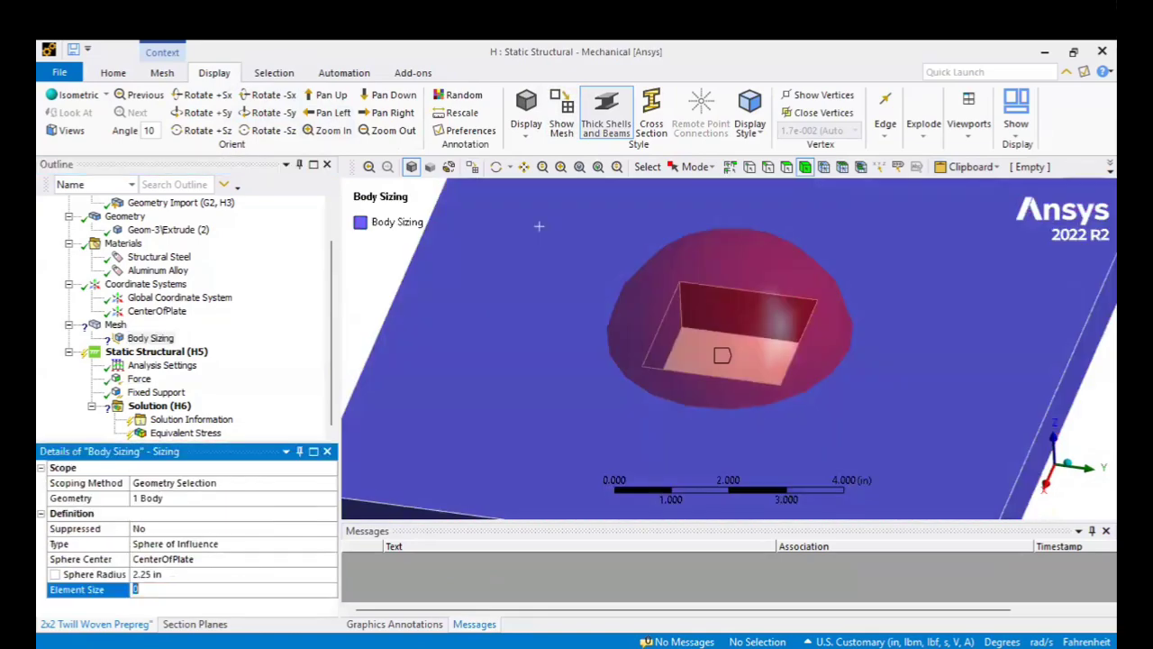
{"action": "type", "text": ".23"}
{"action": "key", "text": "Return"}
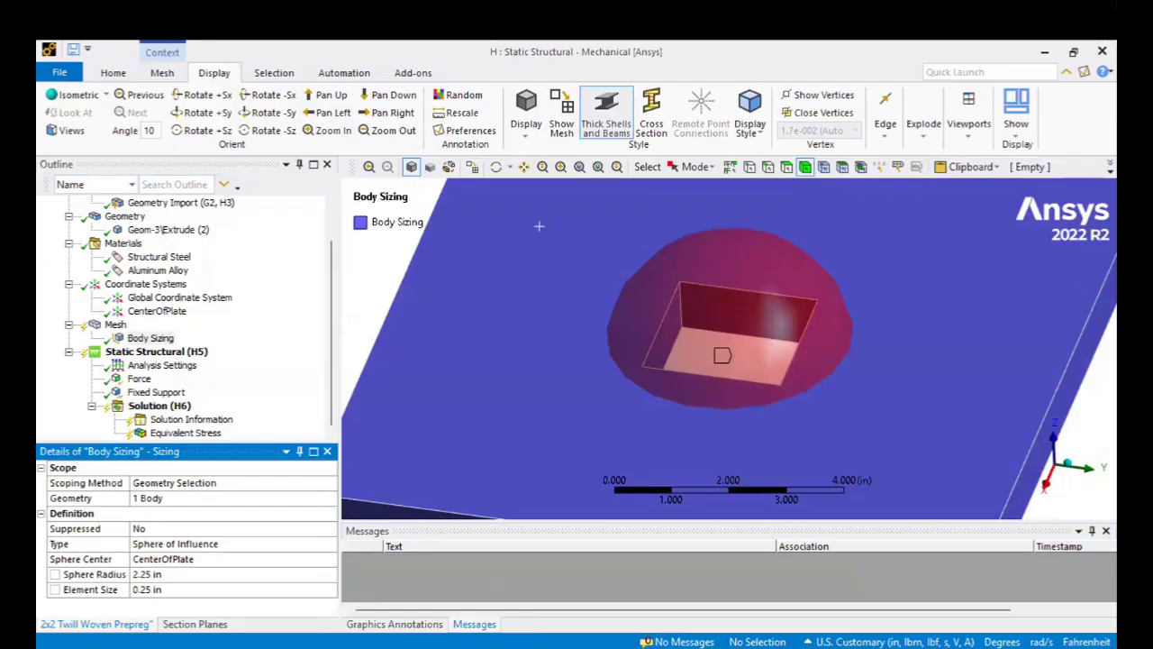
Step: Generate the mesh with the sphere of influence and inspect the elements around the cutout
{"action": "left_click", "coordinate": [115, 324]}
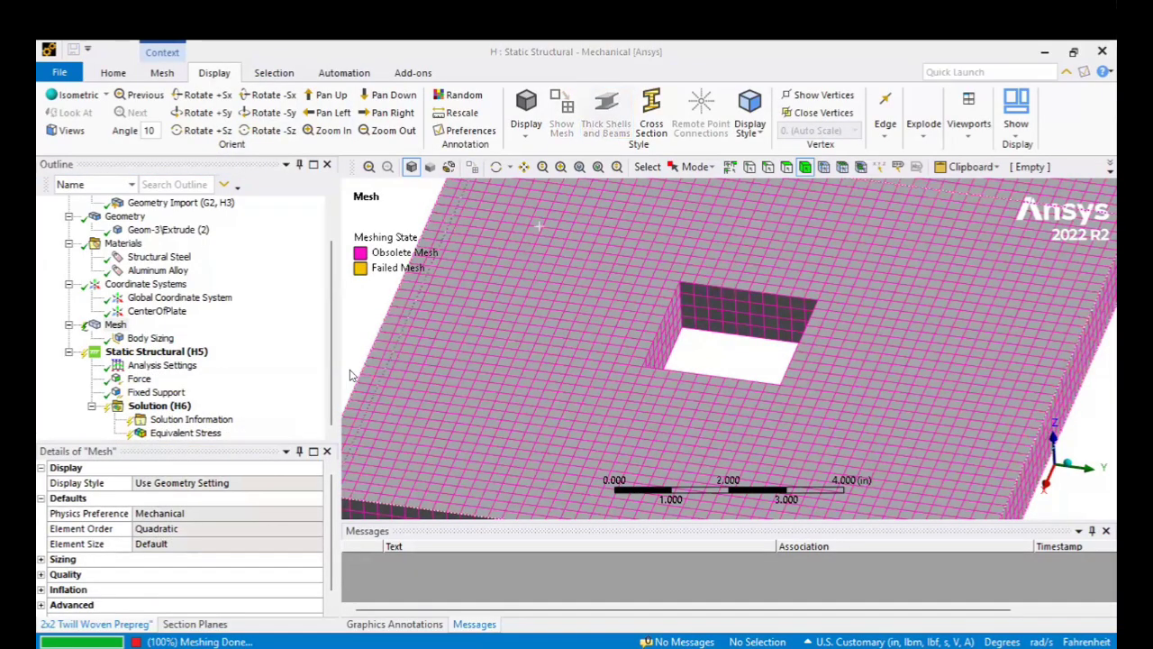
{"action": "middle_click_drag", "start_coordinate": [609, 257], "coordinate": [747, 270]}
{"action": "middle_click_drag", "start_coordinate": [764, 265], "coordinate": [773, 354], "text": "ctrl"}
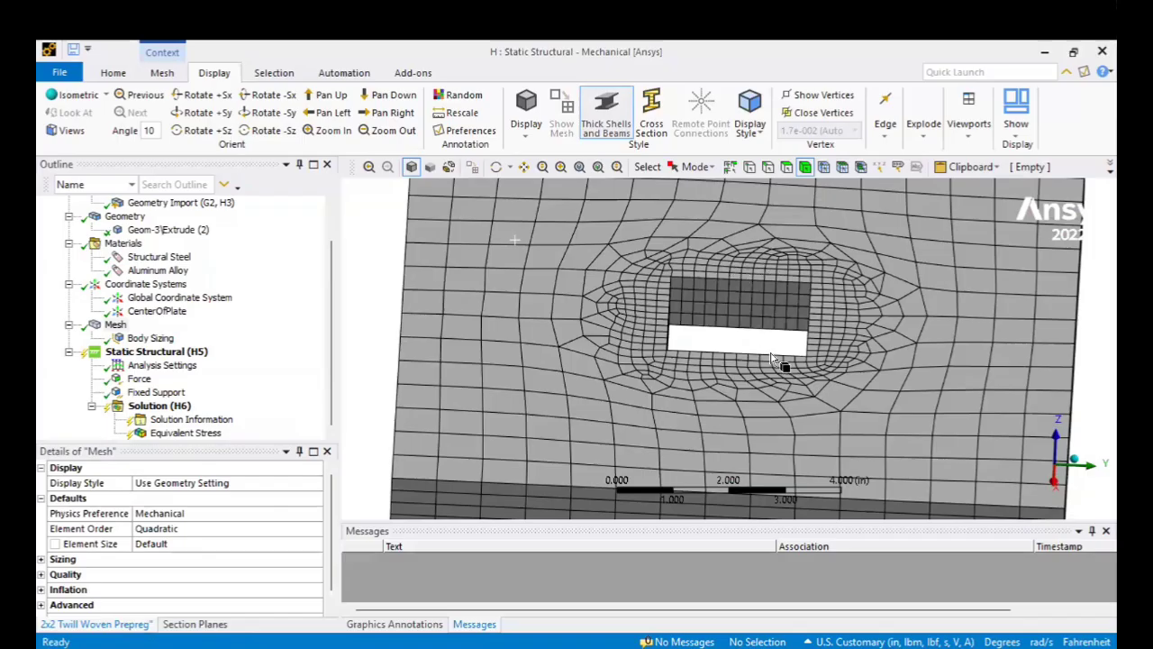
{"action": "middle_click_drag", "start_coordinate": [911, 369], "coordinate": [847, 230], "text": "ctrl"}
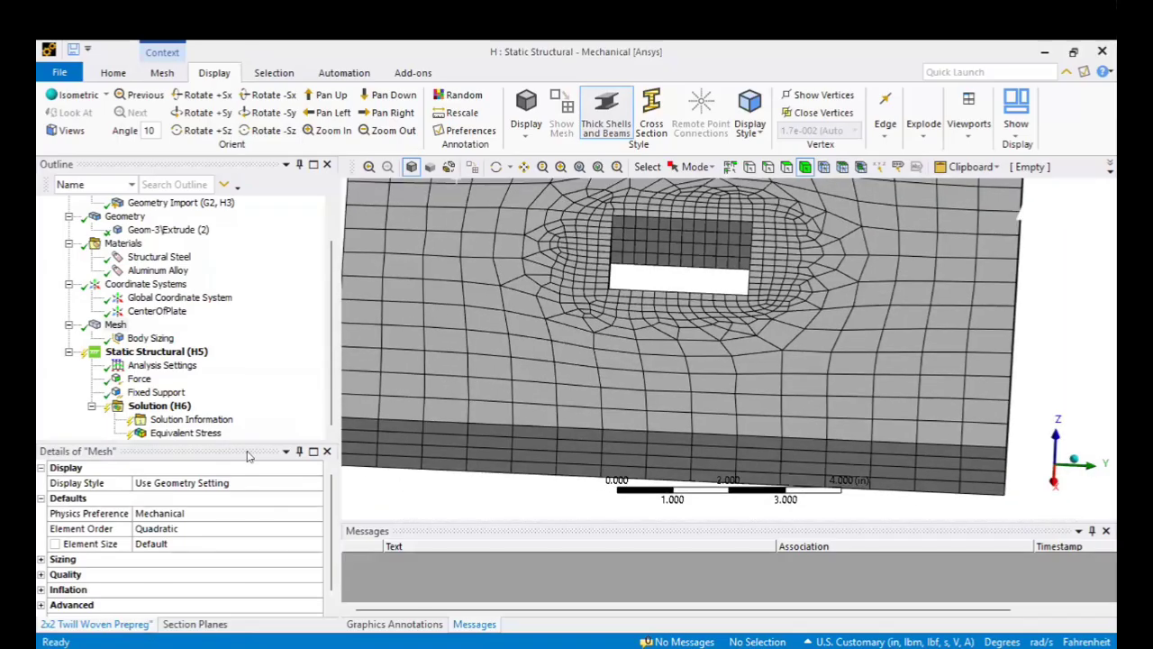
{"action": "left_click", "coordinate": [151, 337]}
{"action": "right_click", "coordinate": [179, 337]}
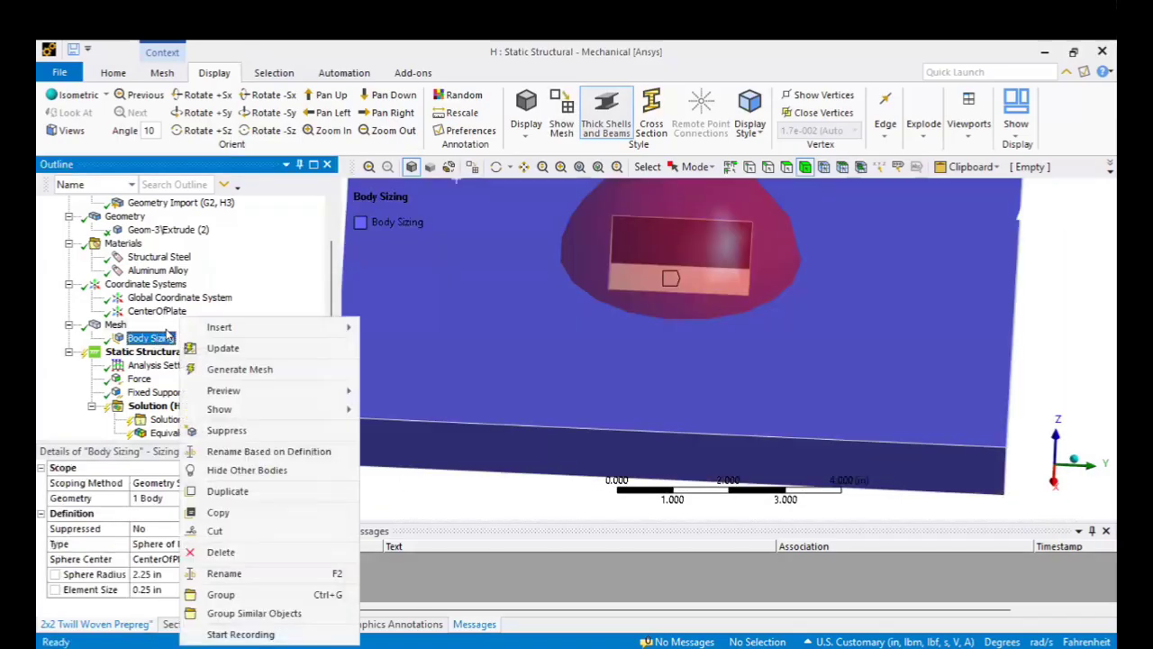
{"action": "left_click", "coordinate": [120, 332]}
{"action": "left_click", "coordinate": [118, 328]}
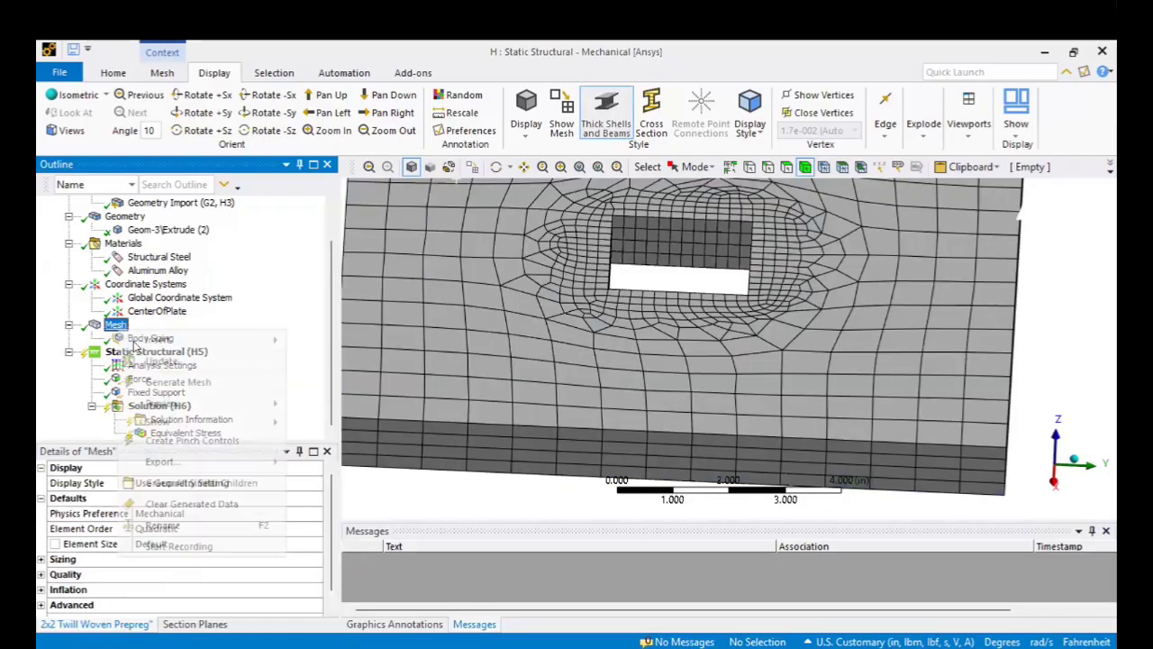
{"action": "right_click", "coordinate": [120, 331]}
{"action": "mouse_move", "coordinate": [180, 340]}
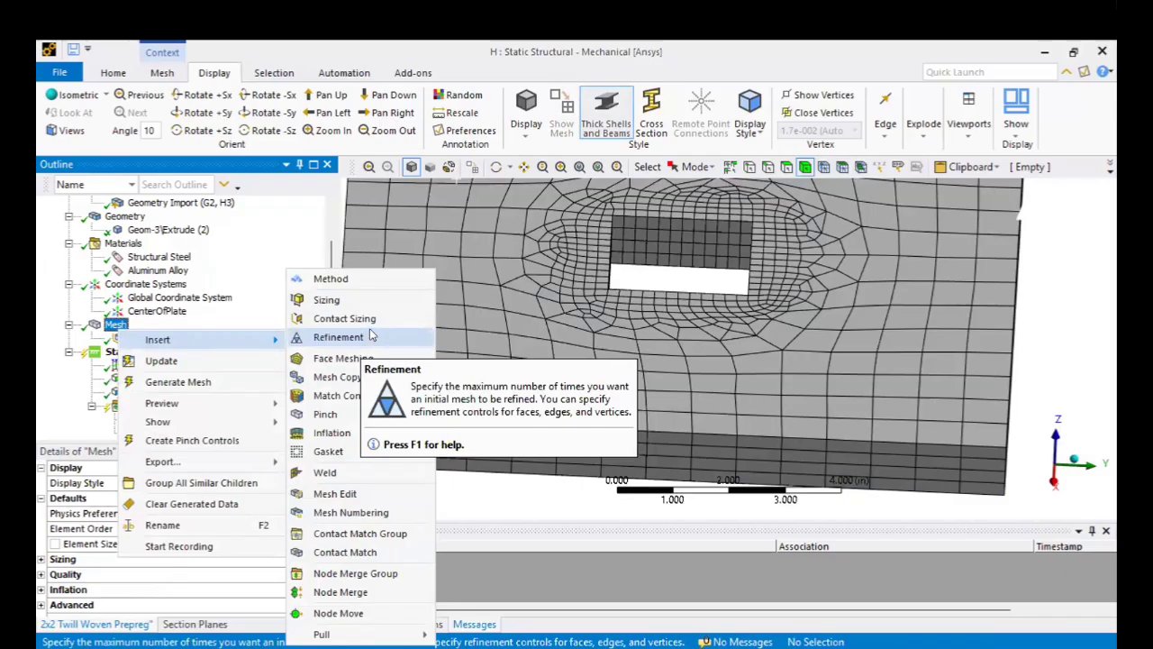
{"action": "left_click", "coordinate": [311, 299]}
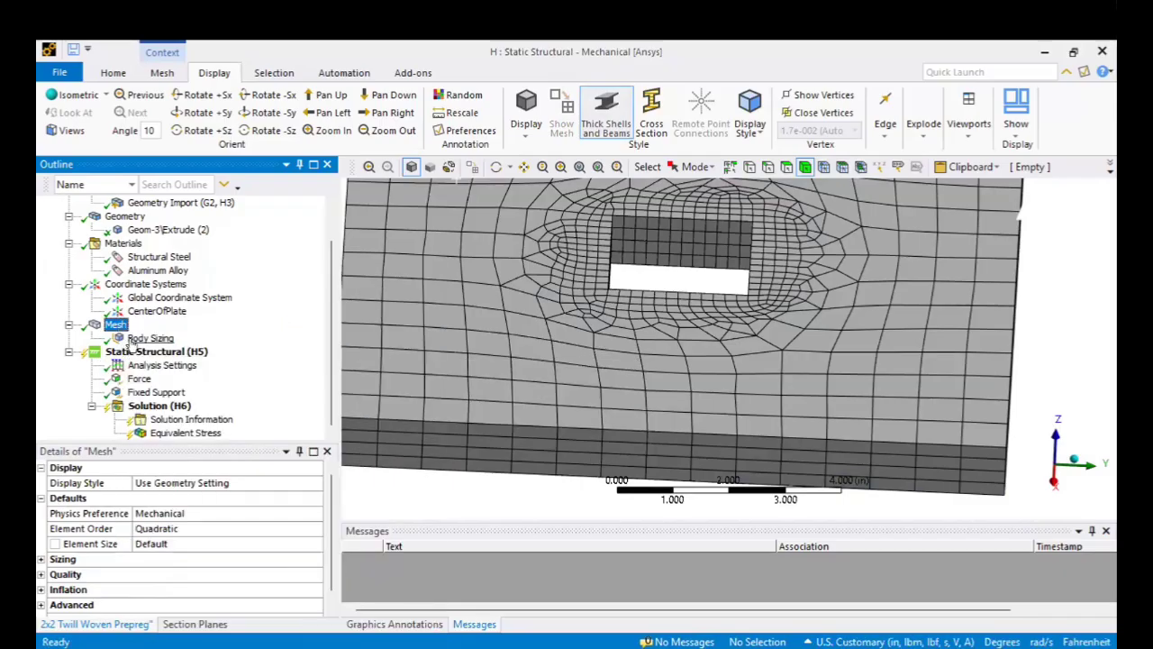
Step: Suppress the Body Sizing mesh control
{"action": "left_click", "coordinate": [135, 339]}
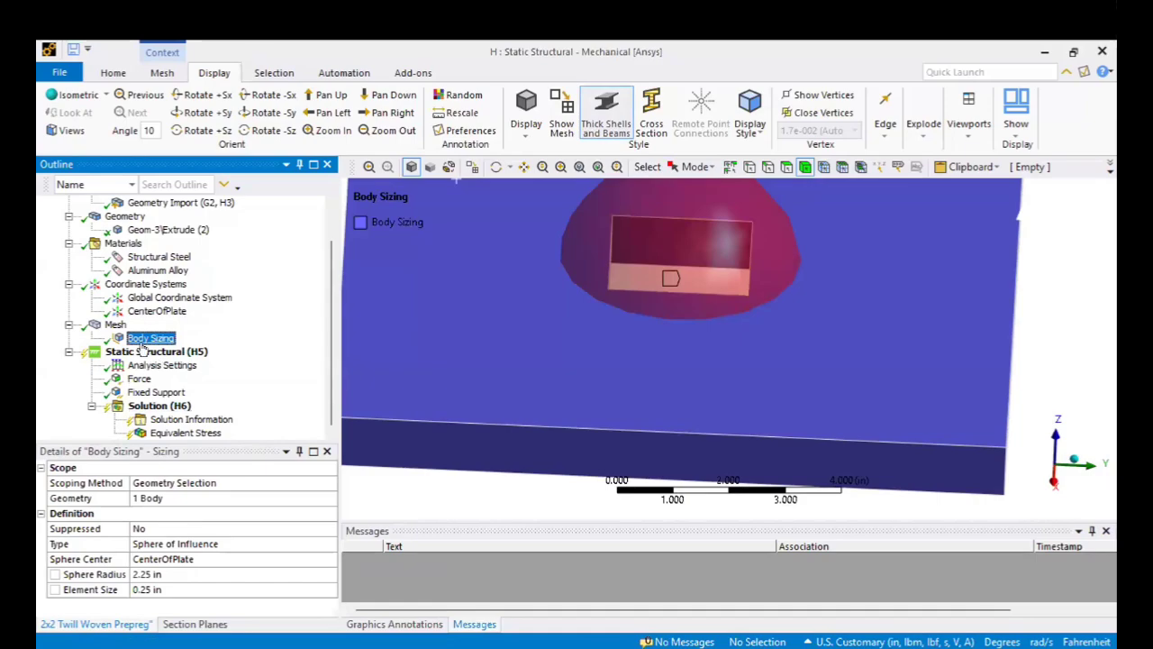
{"action": "right_click", "coordinate": [142, 342]}
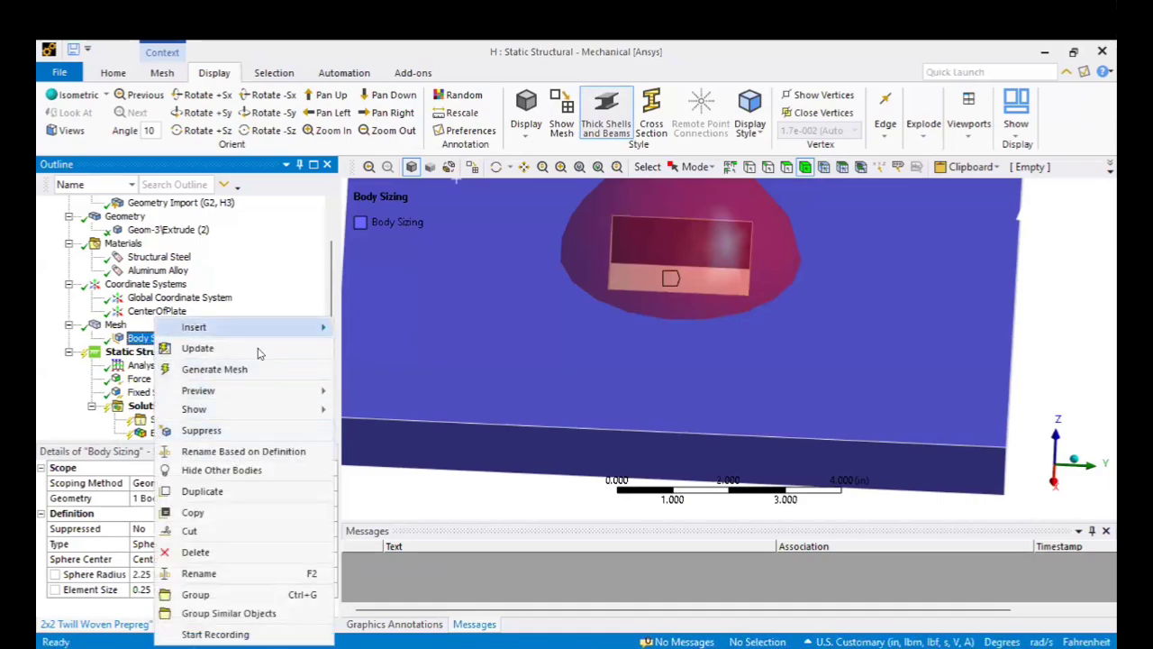
{"action": "left_click", "coordinate": [257, 432]}
Step: Insert a mesh Refinement control scoped to the four inner faces of the rectangular cutout
{"action": "right_click", "coordinate": [120, 324]}
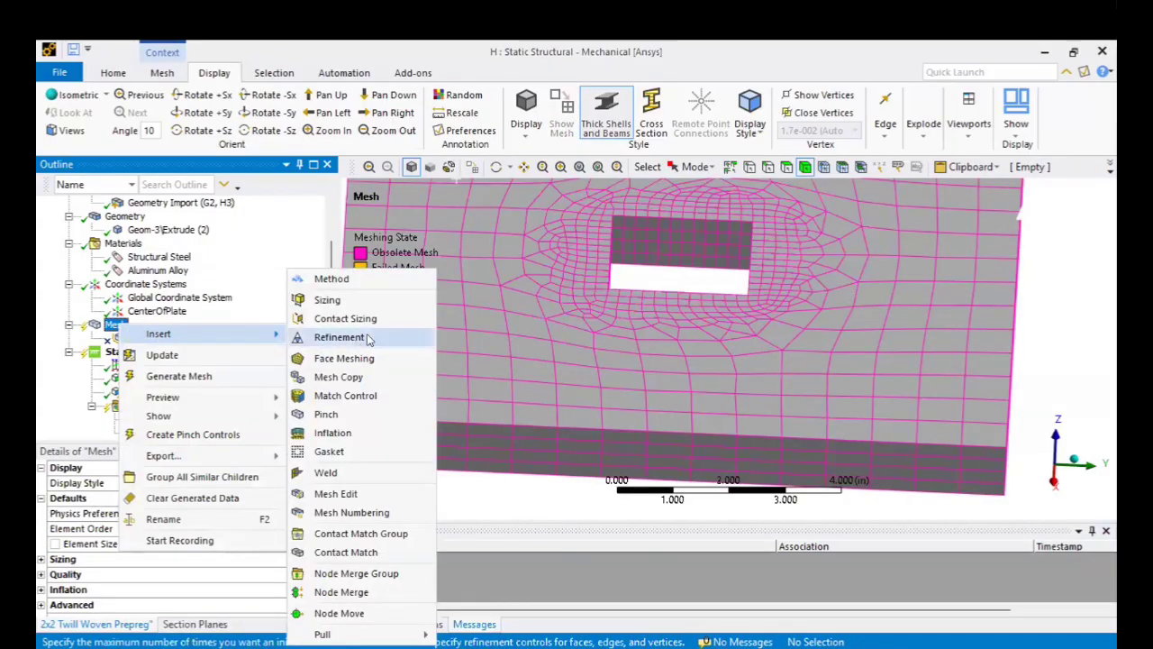
{"action": "left_click", "coordinate": [351, 337]}
{"action": "left_click", "coordinate": [678, 236]}
{"action": "middle_click_drag", "start_coordinate": [632, 284], "coordinate": [620, 257]}
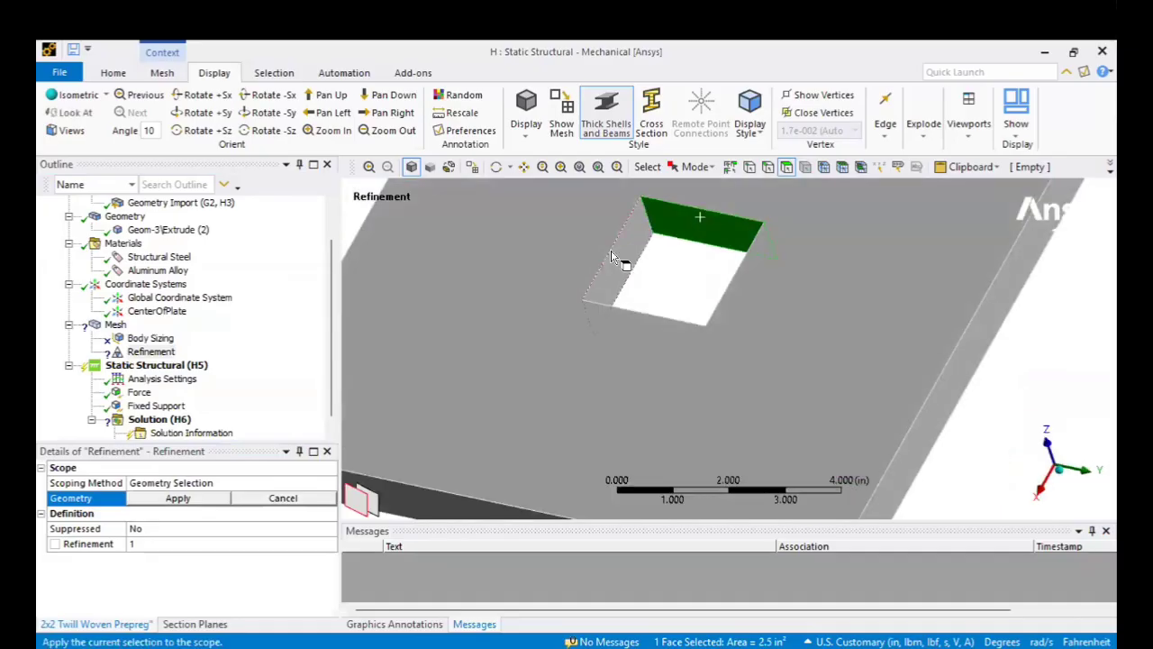
{"action": "left_click", "coordinate": [620, 256], "text": "ctrl"}
{"action": "middle_click_drag", "start_coordinate": [680, 280], "coordinate": [673, 349]}
{"action": "left_click", "coordinate": [744, 303], "text": "ctrl"}
{"action": "left_click", "coordinate": [671, 324], "text": "ctrl"}
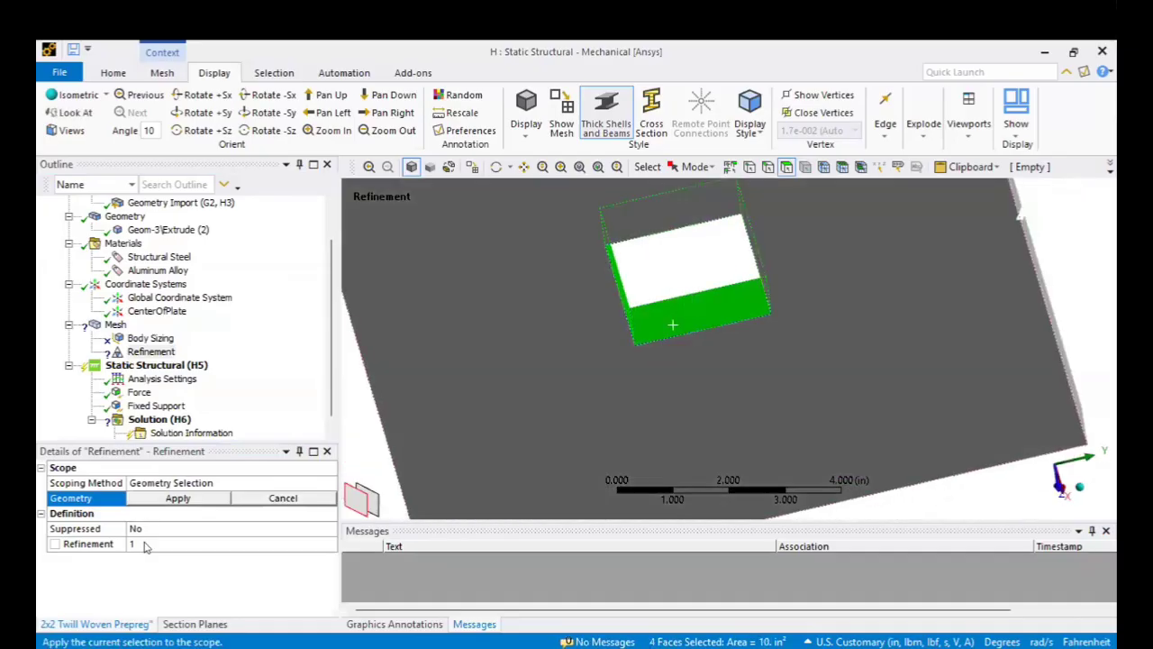
{"action": "left_click", "coordinate": [178, 498]}
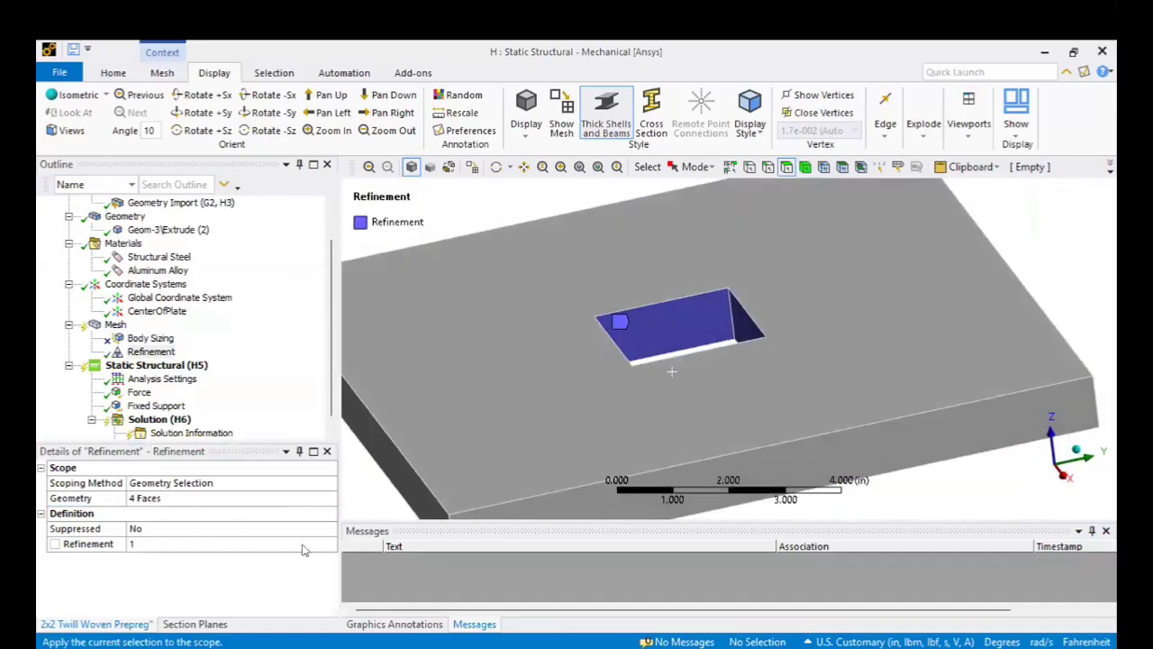
Step: Try a refinement level of 2 and set it back to 1
{"action": "left_click", "coordinate": [303, 546]}
{"action": "left_click", "coordinate": [303, 546]}
{"action": "left_click", "coordinate": [220, 546]}
{"action": "left_click", "coordinate": [273, 546]}
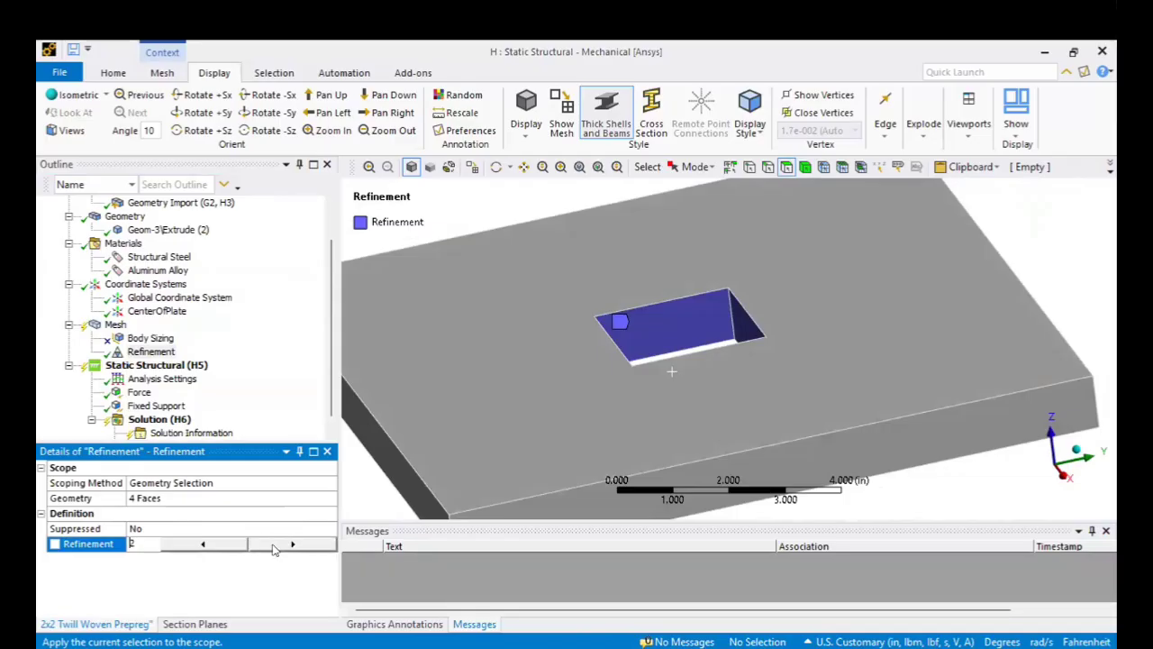
{"action": "left_click", "coordinate": [219, 546]}
Step: Generate the mesh with the face refinement and inspect the elements around the cutout
{"action": "left_click", "coordinate": [113, 325]}
{"action": "right_click", "coordinate": [108, 324]}
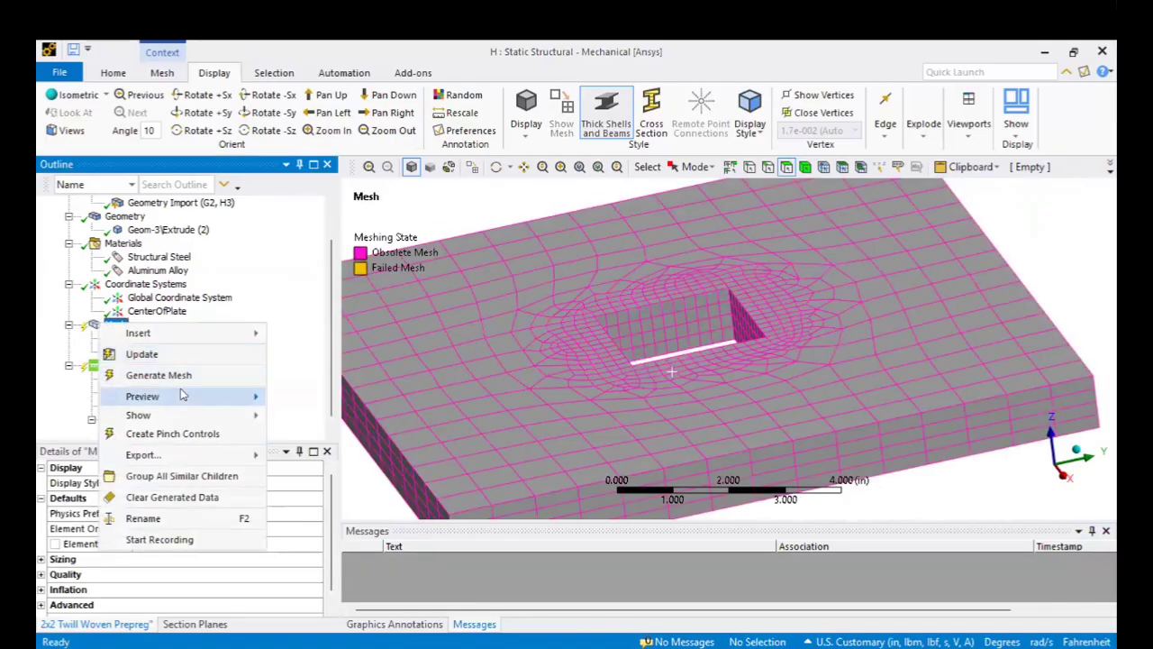
{"action": "mouse_move", "coordinate": [182, 394]}
{"action": "left_click", "coordinate": [326, 394]}
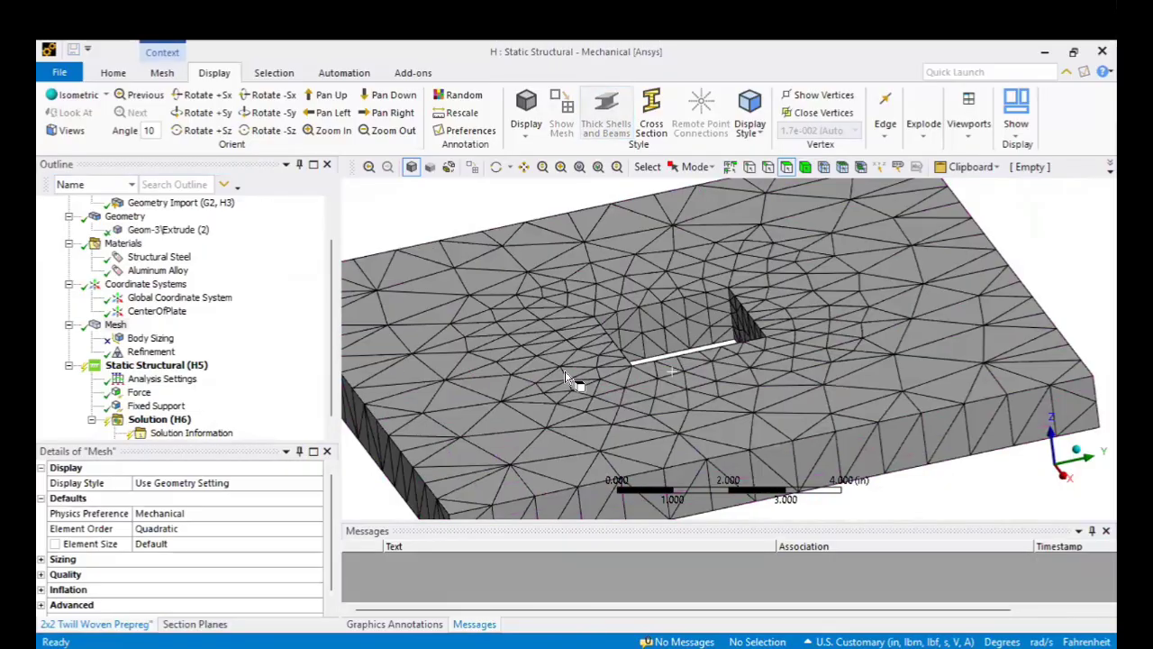
{"action": "middle_click_drag", "start_coordinate": [587, 396], "coordinate": [635, 345]}
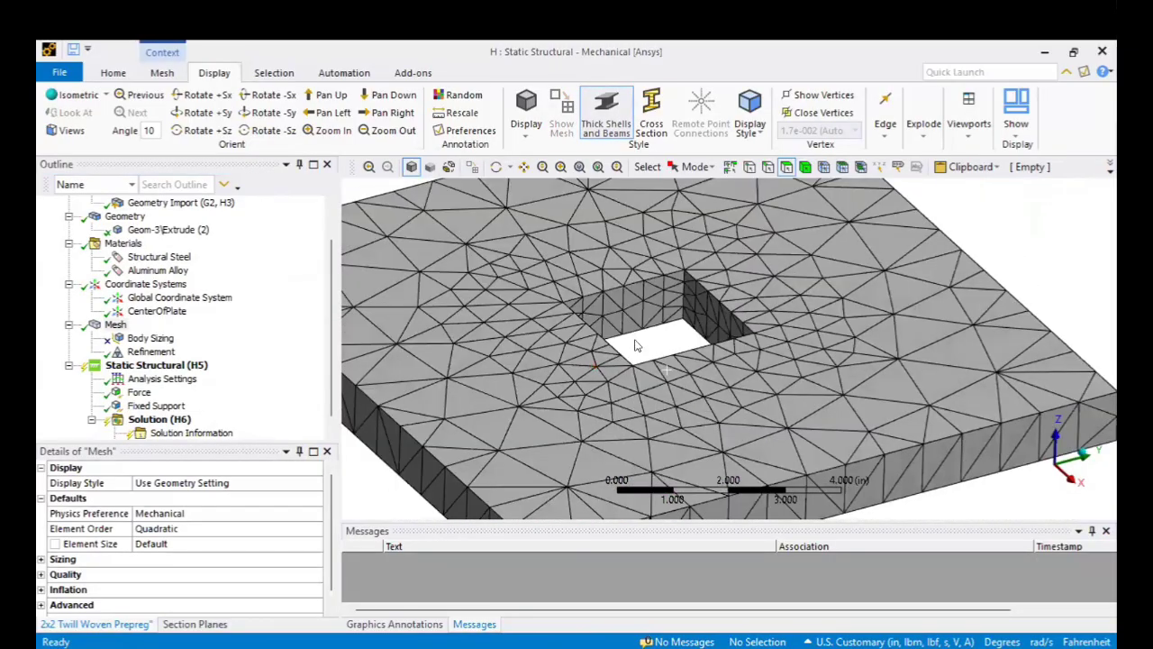
{"action": "scroll", "coordinate": [639, 343], "scroll_direction": "up", "scroll_amount": 2}
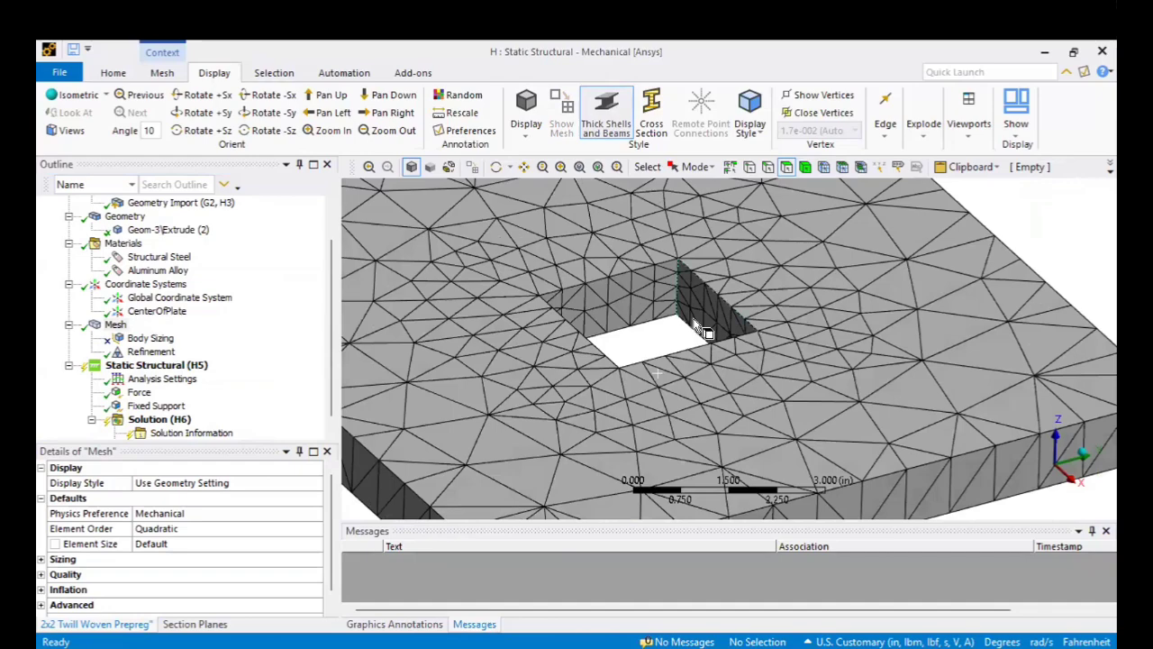
Step: Suppress the Refinement control and unsuppress the Body Sizing
{"action": "left_click", "coordinate": [151, 351]}
{"action": "right_click", "coordinate": [169, 352]}
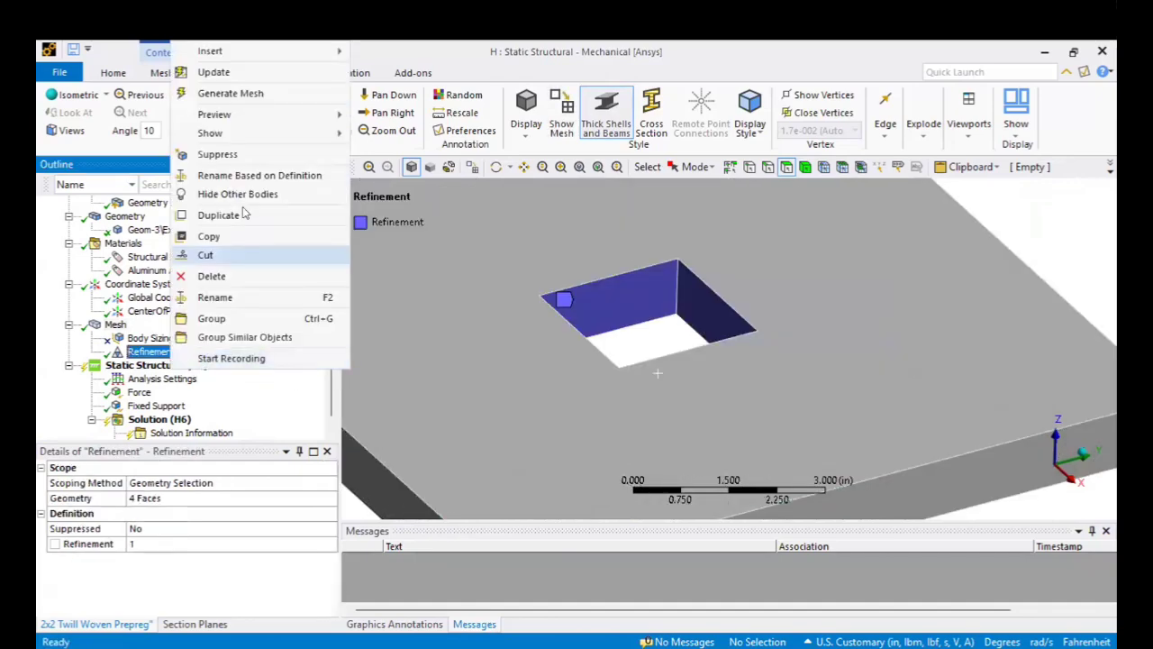
{"action": "mouse_move", "coordinate": [315, 136]}
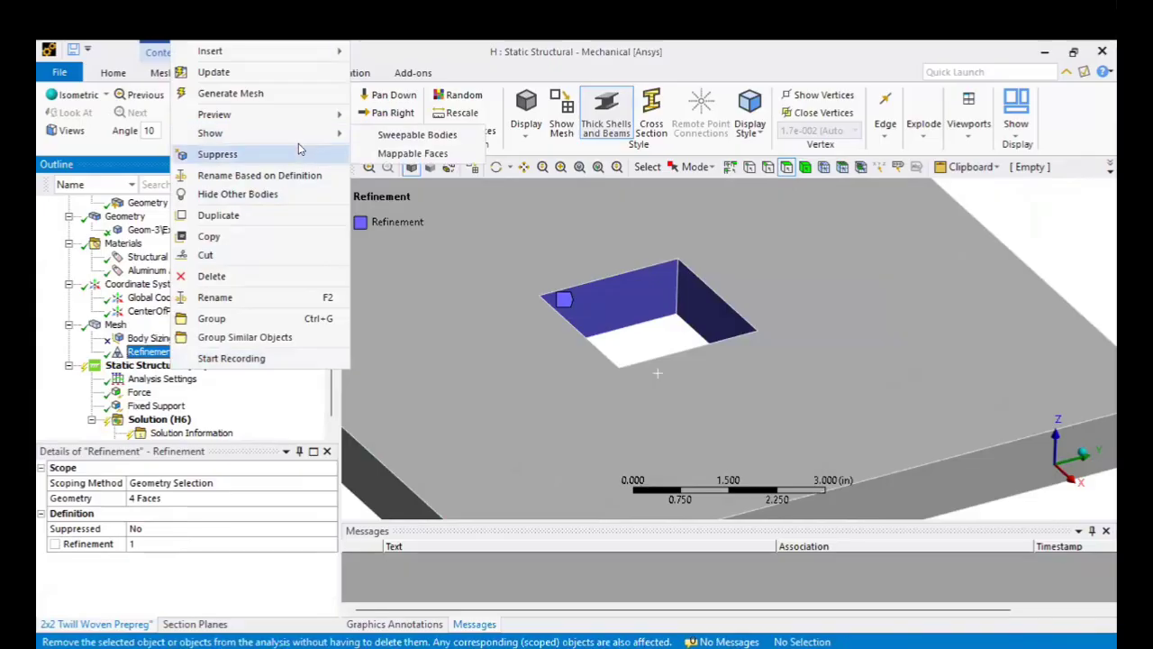
{"action": "left_click", "coordinate": [312, 154]}
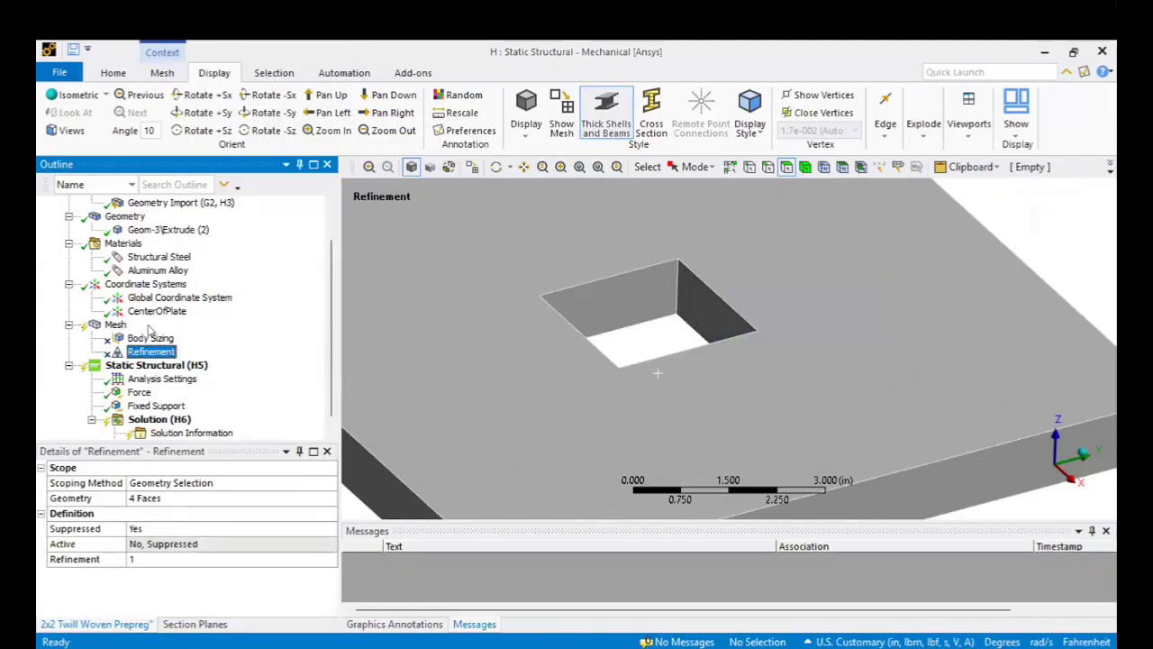
{"action": "left_click", "coordinate": [154, 338]}
{"action": "right_click", "coordinate": [155, 340]}
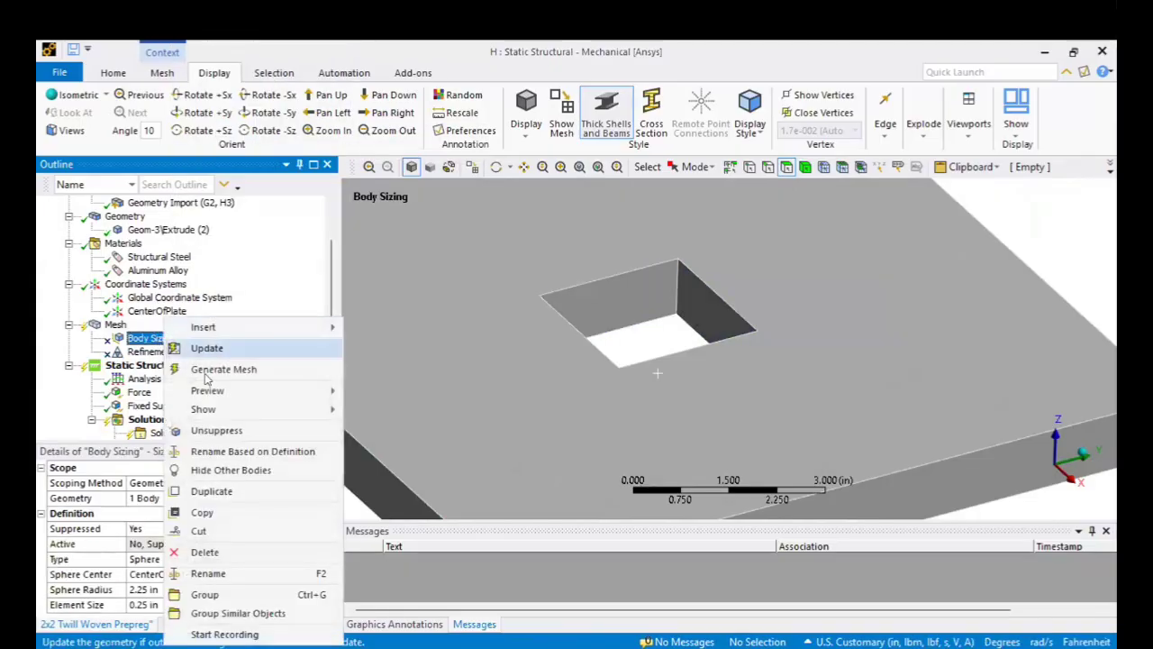
{"action": "left_click", "coordinate": [220, 429]}
Step: Regenerate the mesh with the sphere-of-influence sizing and inspect the elements at the cutout's corners and walls
{"action": "right_click", "coordinate": [115, 324]}
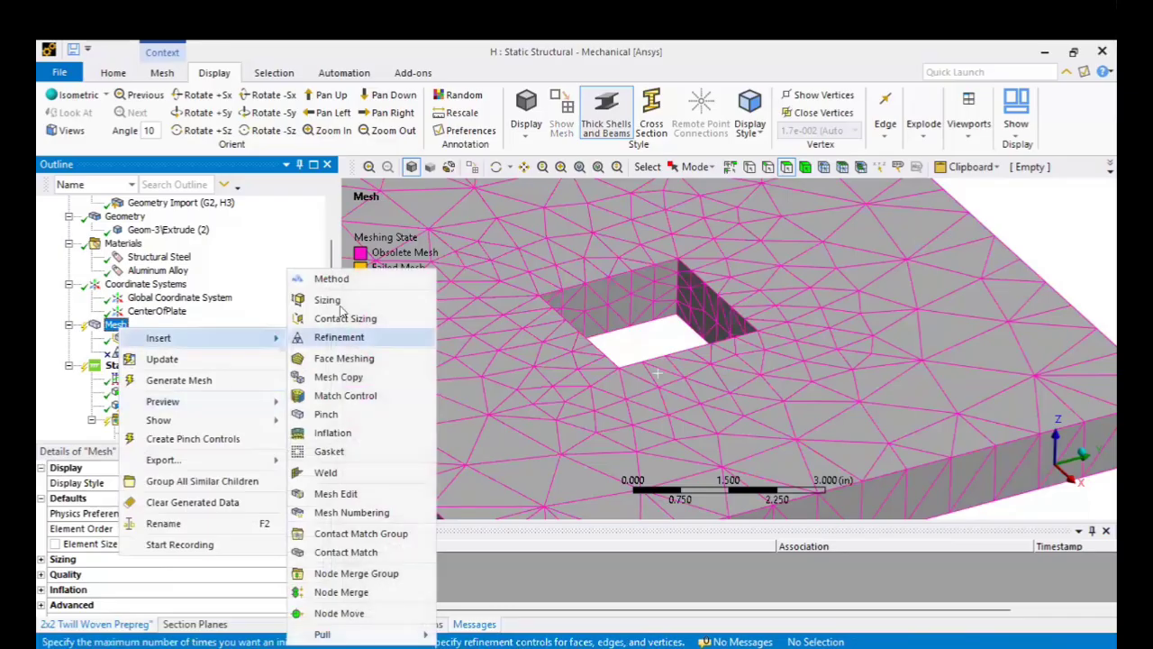
{"action": "left_click", "coordinate": [270, 379]}
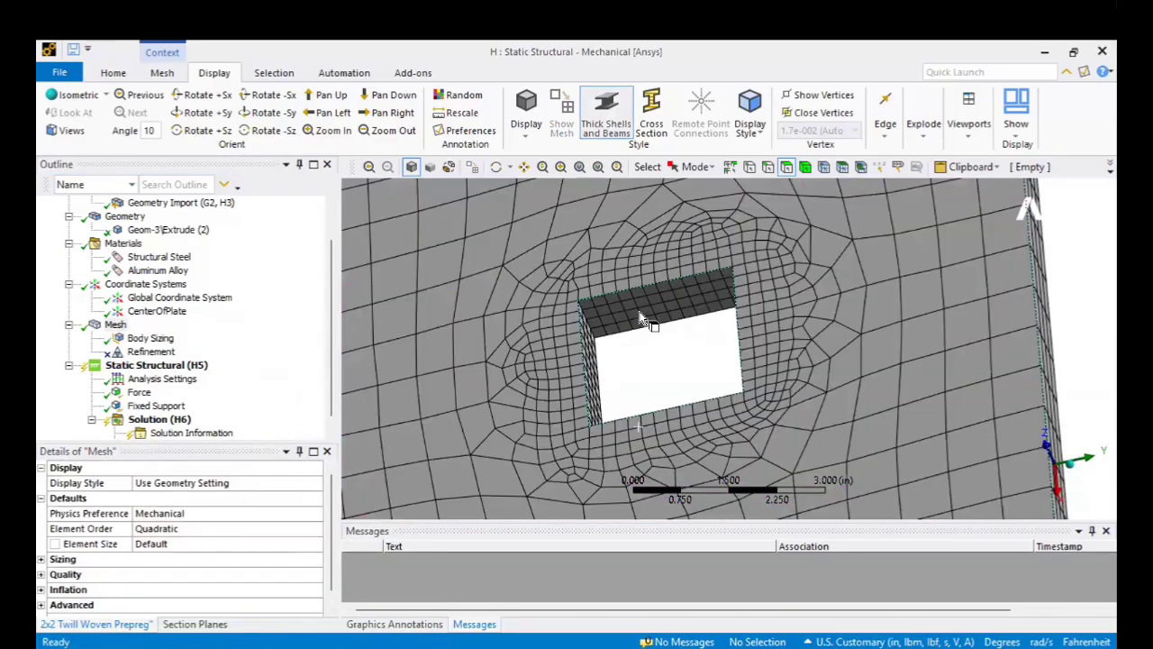
{"action": "scroll", "coordinate": [643, 343], "scroll_direction": "up", "scroll_amount": 3}
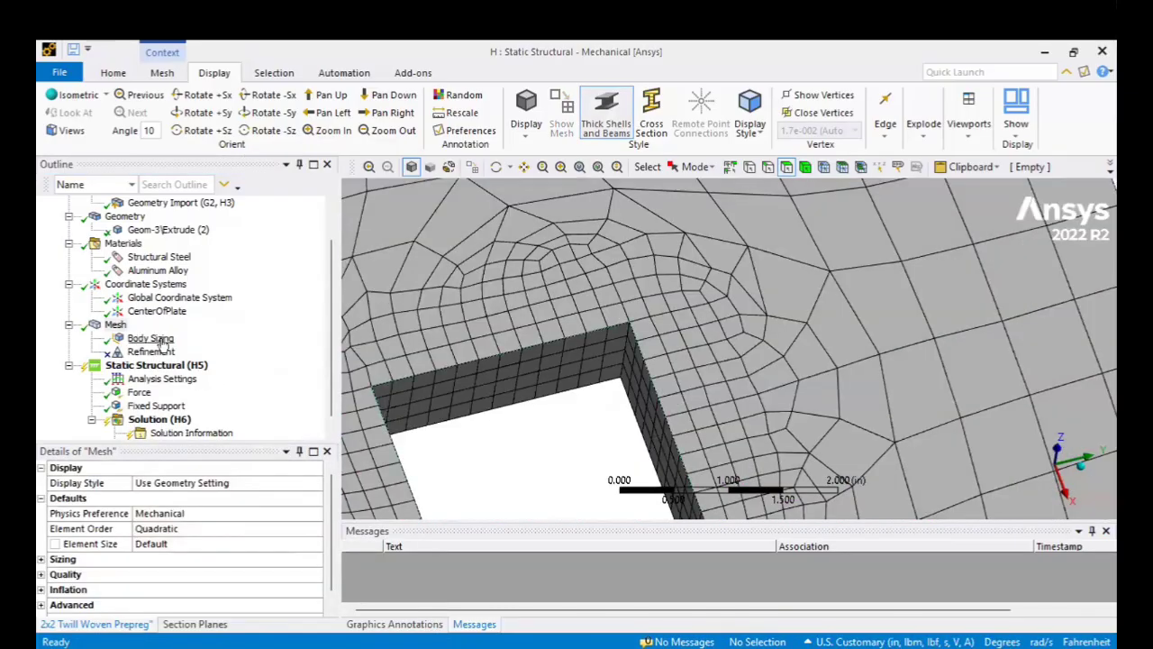
{"action": "middle_click_drag", "start_coordinate": [479, 374], "coordinate": [407, 399]}
{"action": "scroll", "coordinate": [407, 399], "scroll_direction": "down", "scroll_amount": 2}
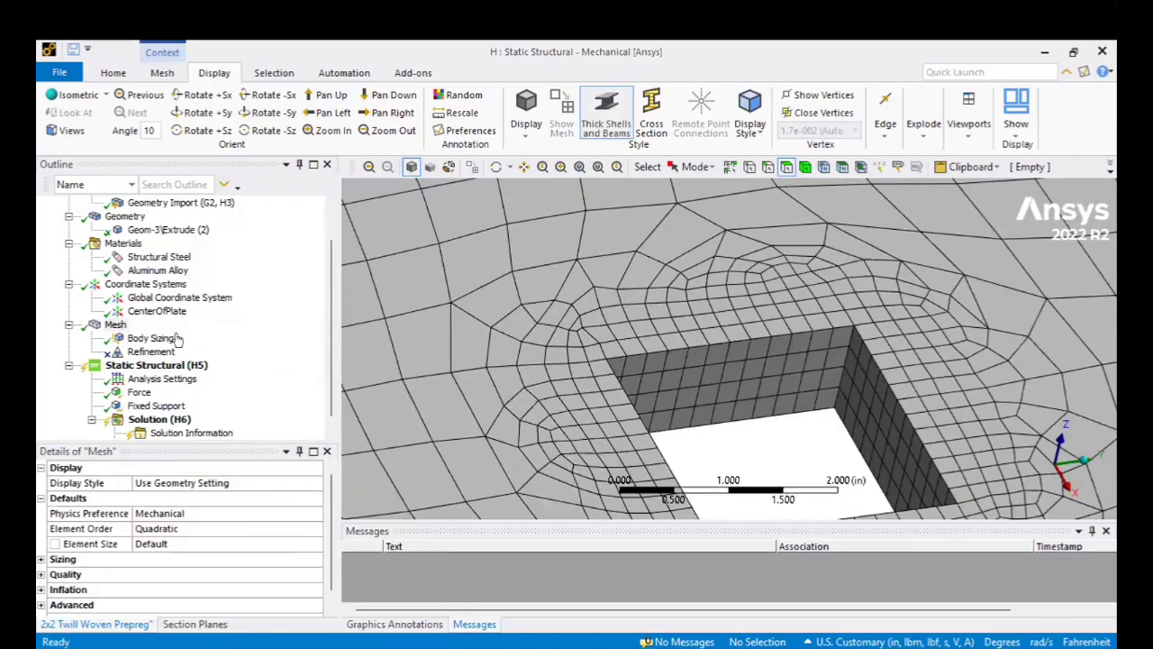
Step: Suppress the Body Sizing and solve the static structural analysis with the default mesh, viewing the equivalent stress around the cutout
{"action": "left_click", "coordinate": [149, 338]}
{"action": "right_click", "coordinate": [168, 338]}
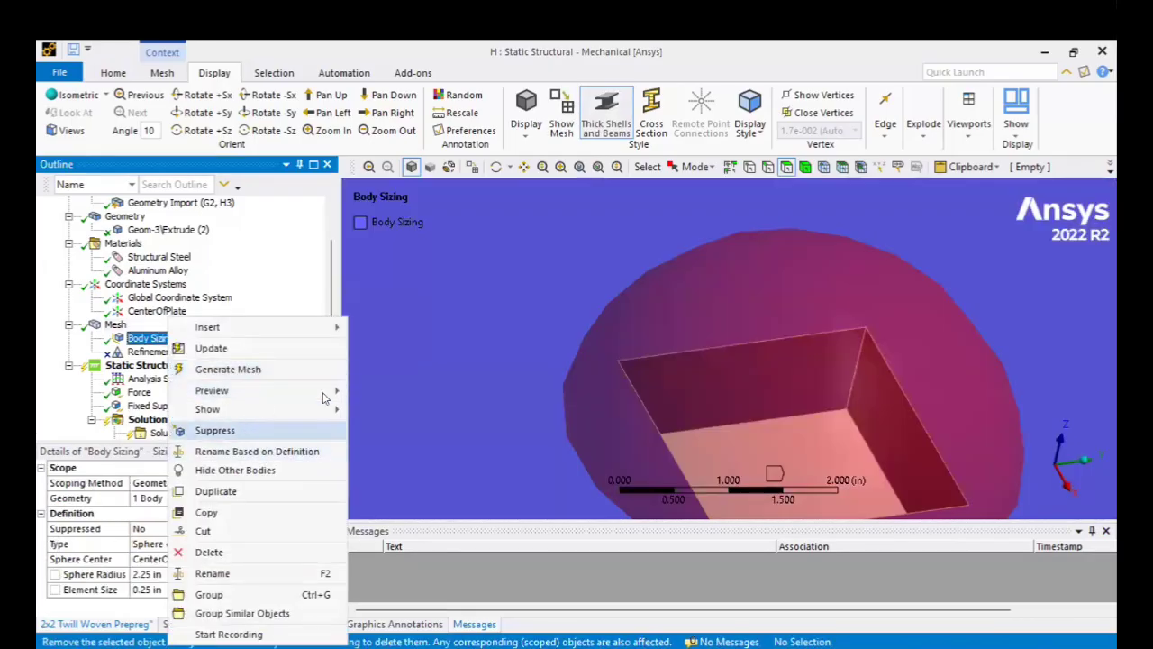
{"action": "left_click", "coordinate": [241, 430]}
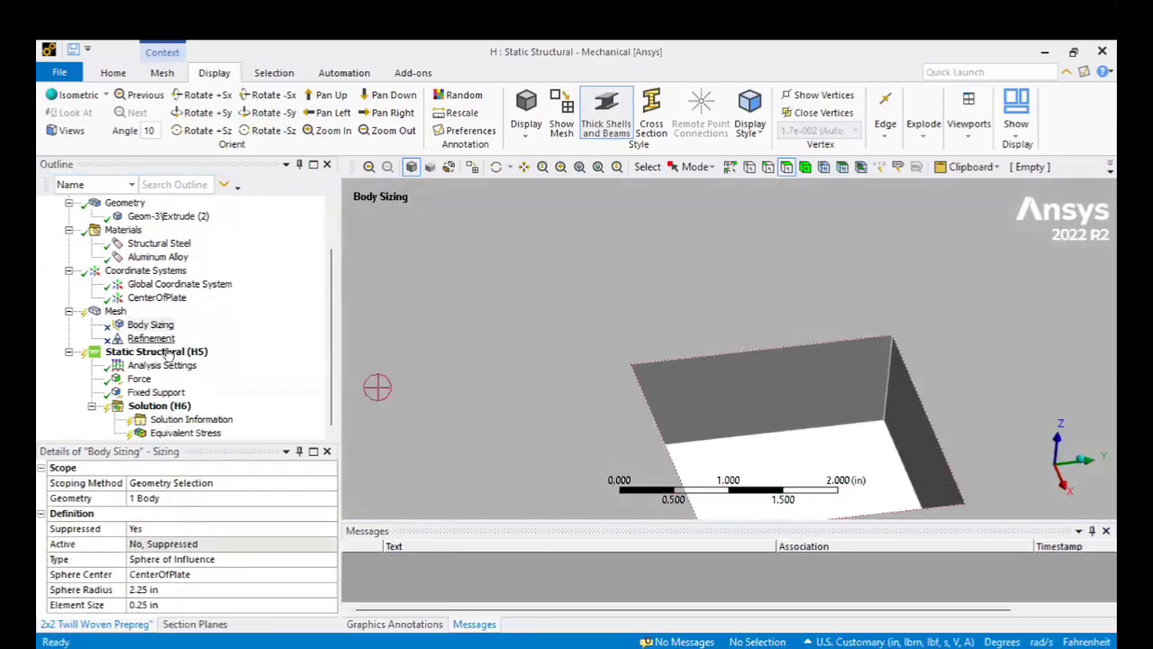
{"action": "left_click", "coordinate": [153, 351]}
{"action": "right_click", "coordinate": [172, 352]}
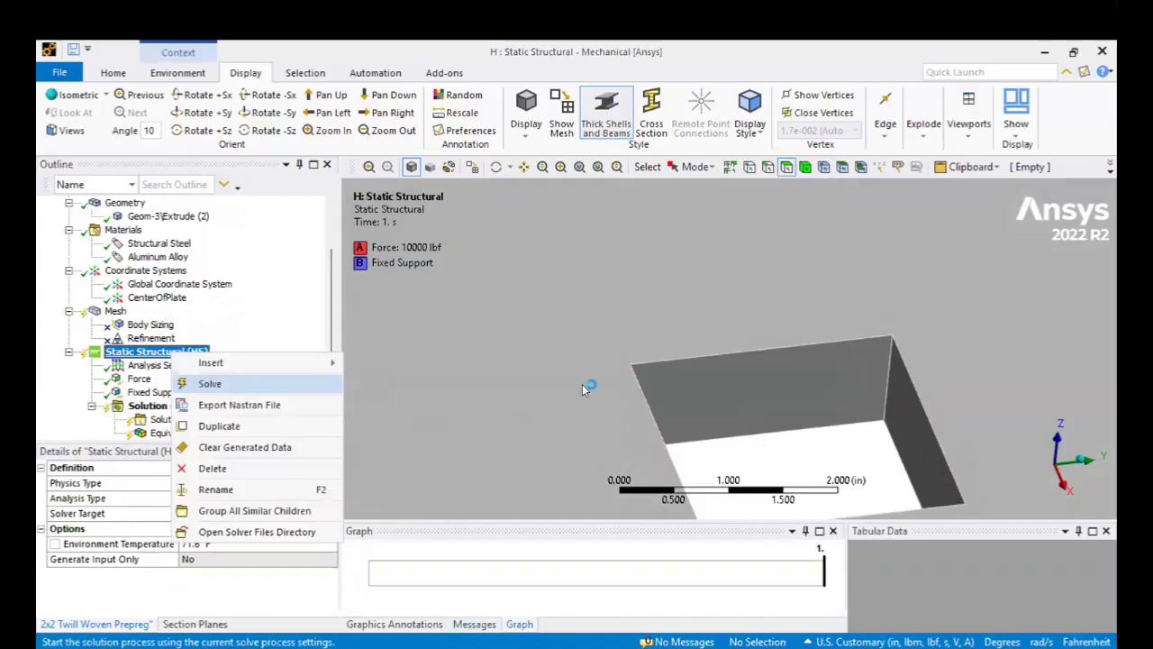
{"action": "left_click", "coordinate": [232, 386]}
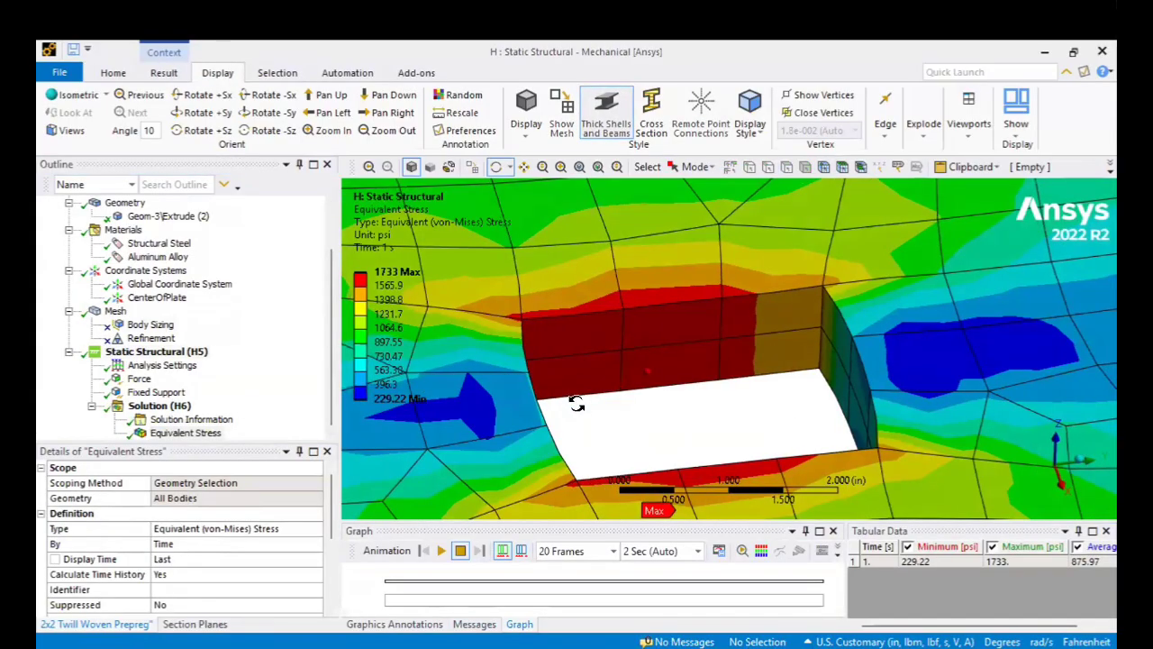
{"action": "left_click_drag", "start_coordinate": [577, 405], "coordinate": [464, 170]}
Step: Unsuppress the Body Sizing and set its element size to 0.1 in
{"action": "left_click", "coordinate": [150, 325]}
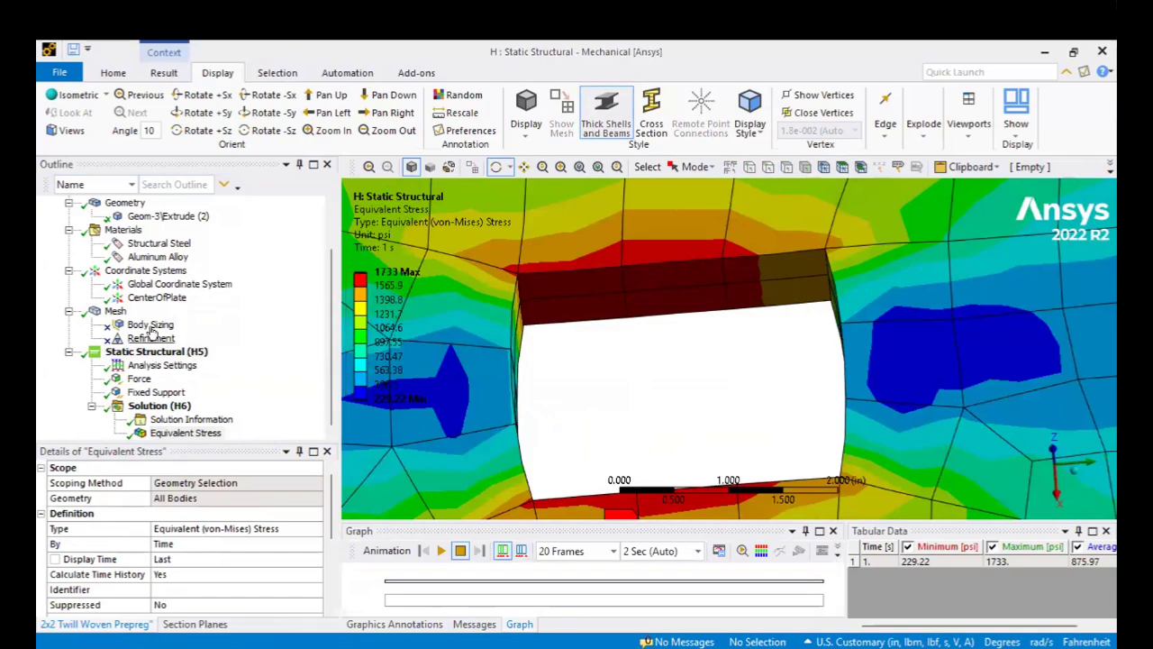
{"action": "right_click", "coordinate": [158, 324]}
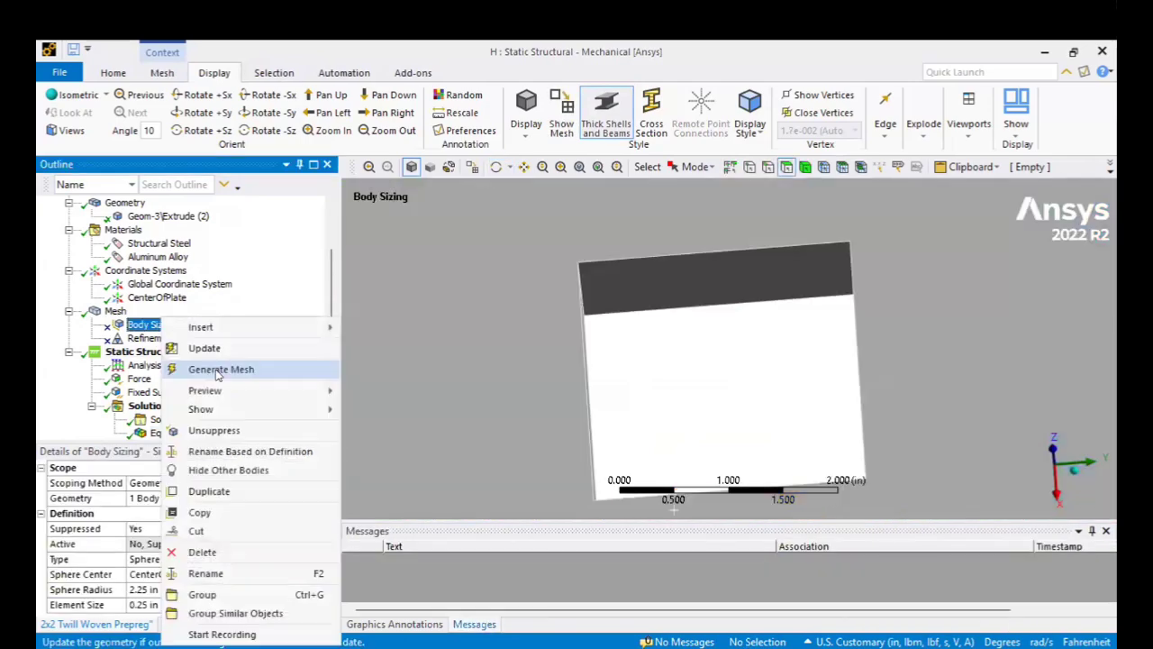
{"action": "left_click", "coordinate": [214, 431]}
{"action": "left_click", "coordinate": [232, 588]}
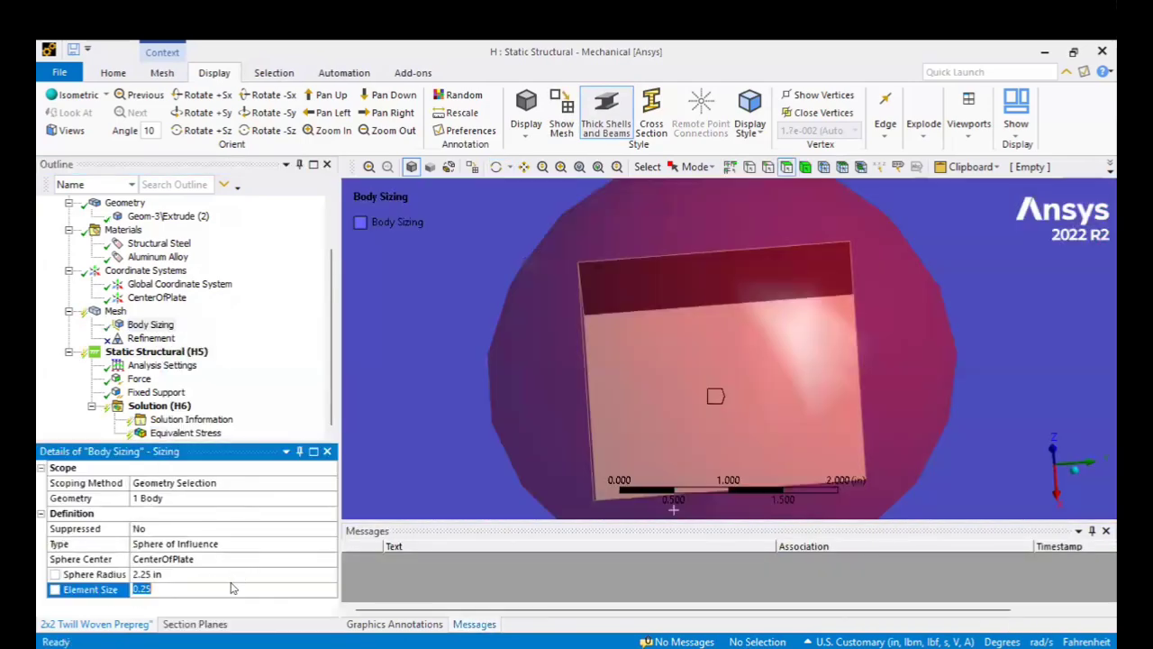
{"action": "type", "text": "0.1"}
{"action": "key", "text": "Return"}
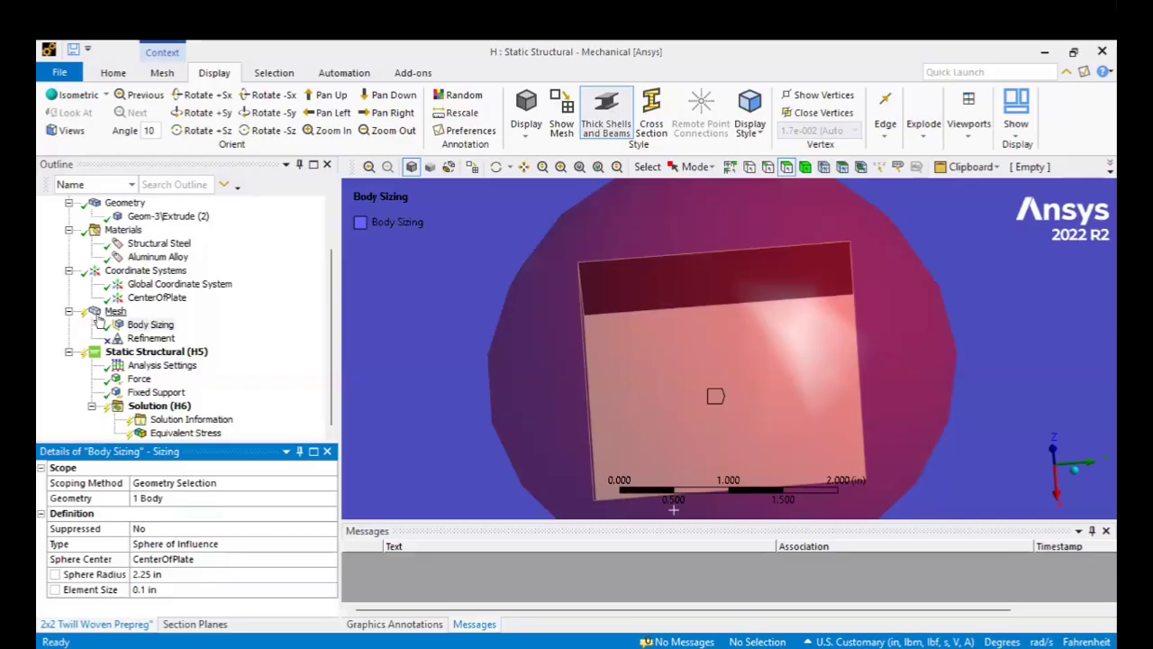
Step: Generate the finer mesh and solve the static structural analysis, examining the equivalent stress at the cutout's sharp corners
{"action": "right_click", "coordinate": [116, 311]}
{"action": "left_click", "coordinate": [168, 377]}
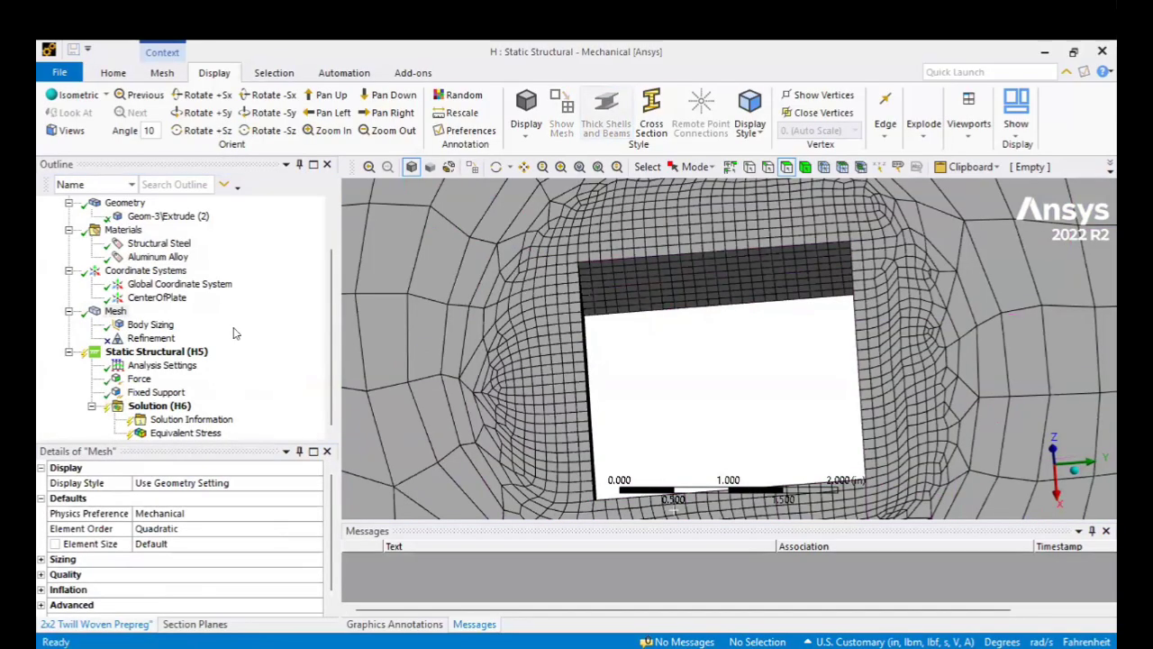
{"action": "right_click", "coordinate": [130, 352]}
{"action": "left_click", "coordinate": [161, 384]}
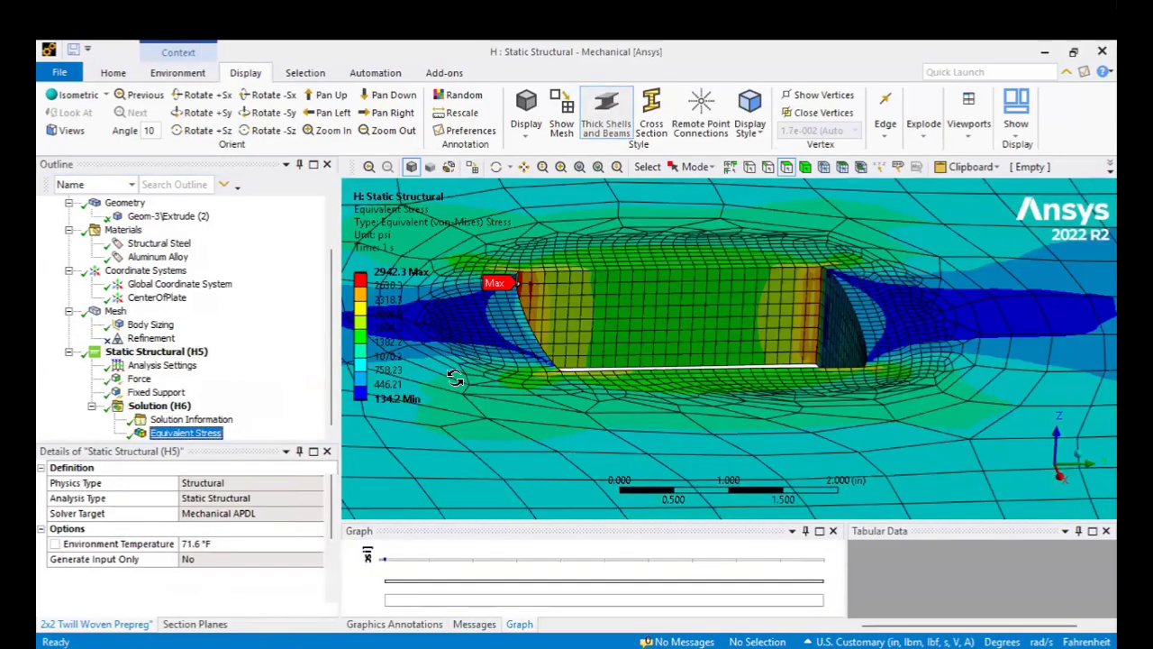
{"action": "left_click_drag", "start_coordinate": [685, 347], "coordinate": [719, 326]}
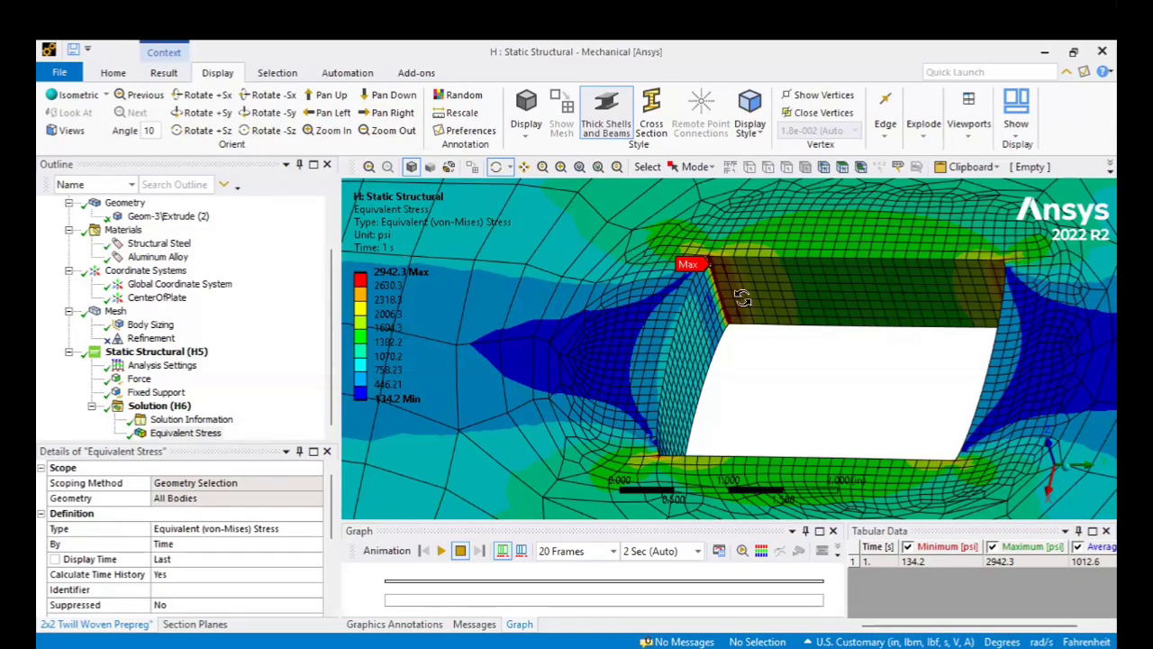
{"action": "left_click_drag", "start_coordinate": [742, 298], "coordinate": [777, 322]}
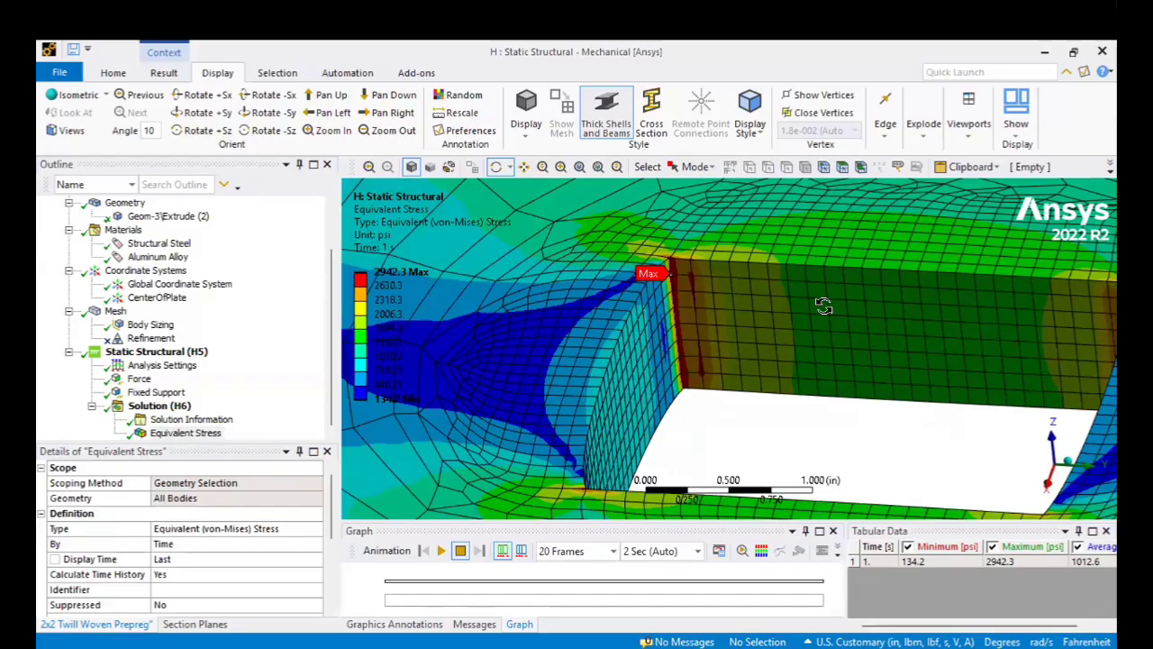
Step: Activate the stress Probe for the equivalent stress result and inspect the cutout's maximum-stress corner
{"action": "scroll", "coordinate": [847, 302], "scroll_direction": "down", "scroll_amount": 5}
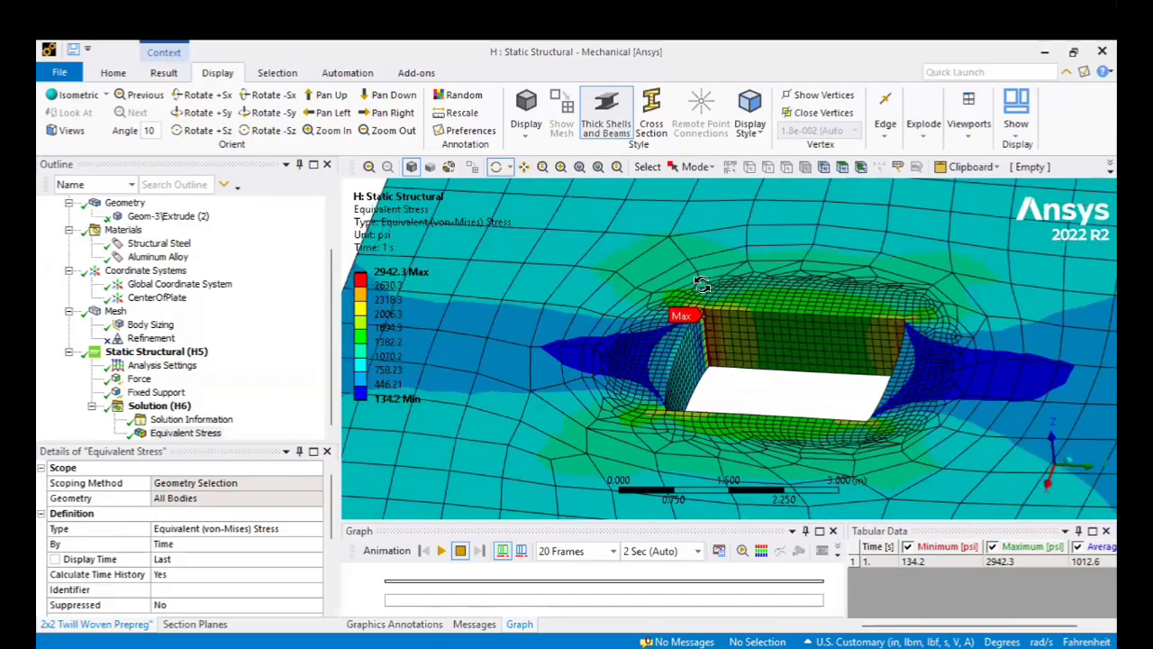
{"action": "scroll", "coordinate": [702, 285], "scroll_direction": "down", "scroll_amount": 5}
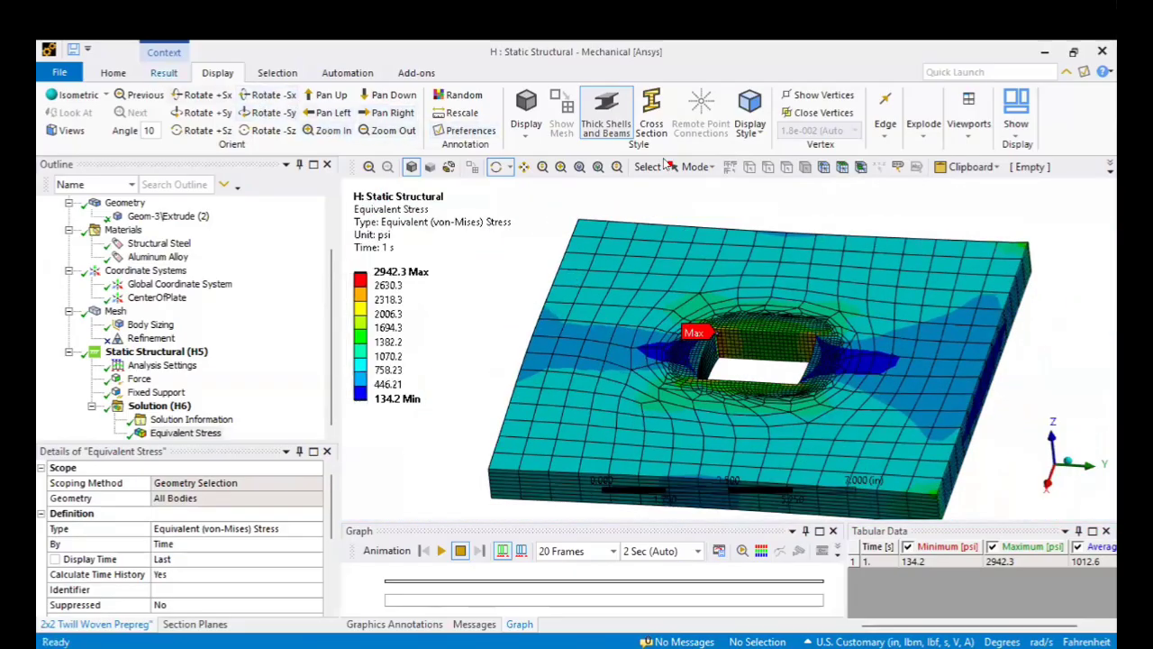
{"action": "left_click", "coordinate": [164, 72]}
{"action": "left_click", "coordinate": [734, 94]}
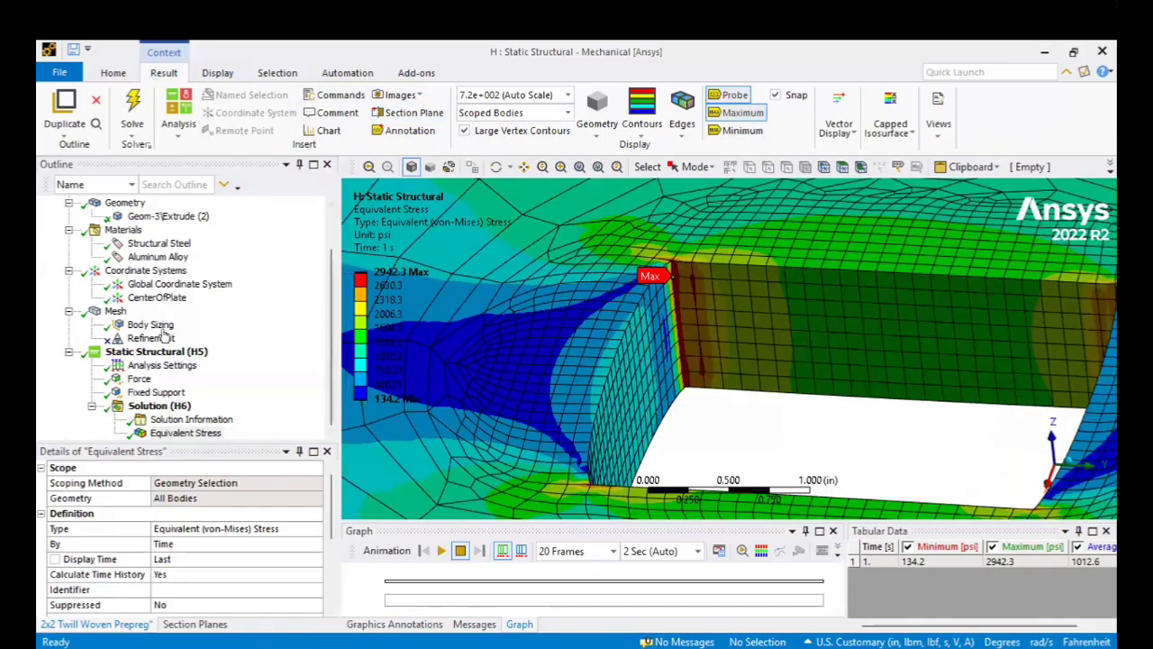
Step: Compare the Body Sizing's sphere of influence with the Equivalent Stress result around the square cutout
{"action": "left_click", "coordinate": [151, 325]}
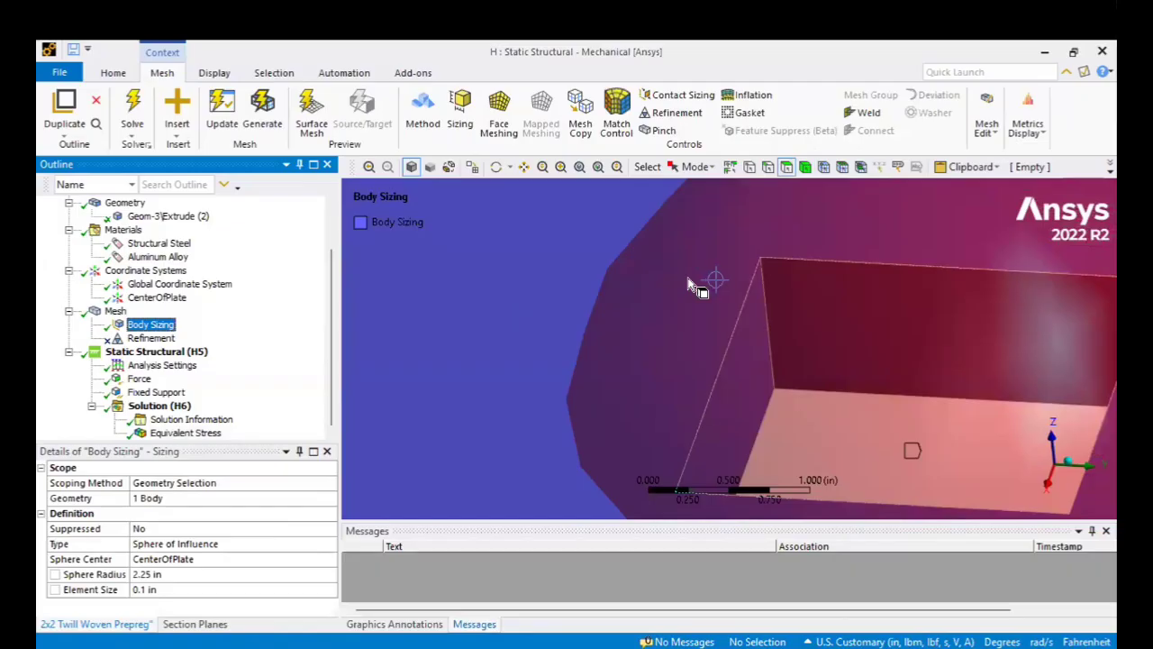
{"action": "scroll", "coordinate": [699, 284], "scroll_direction": "down", "scroll_amount": 4}
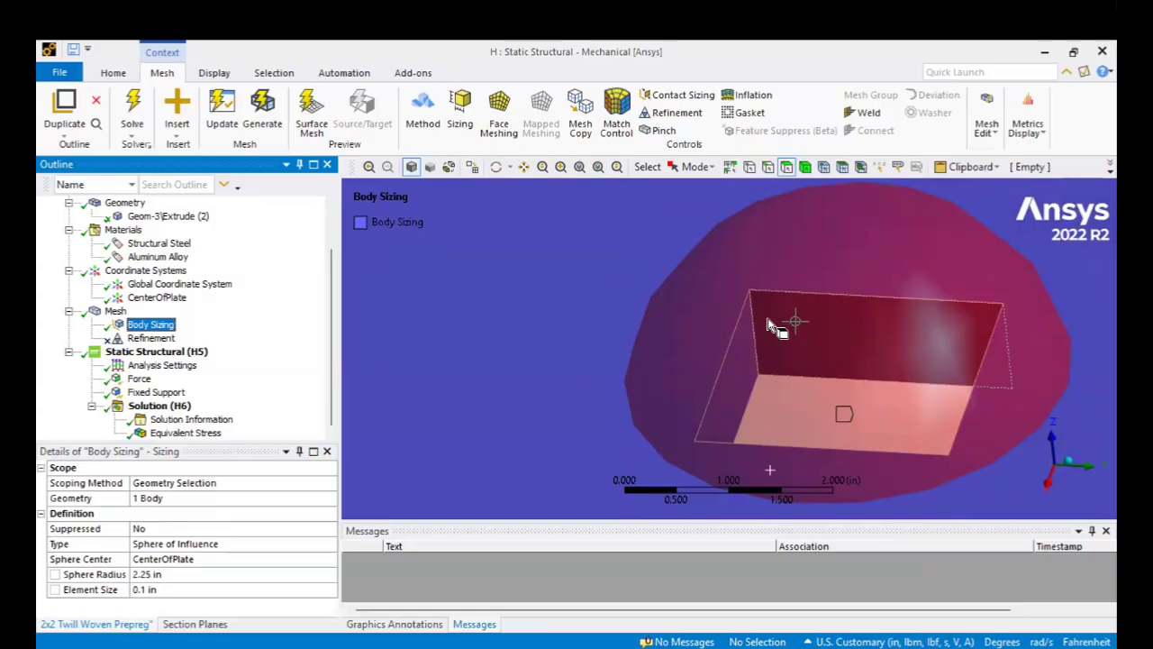
{"action": "middle_click_drag", "start_coordinate": [634, 345], "coordinate": [561, 330]}
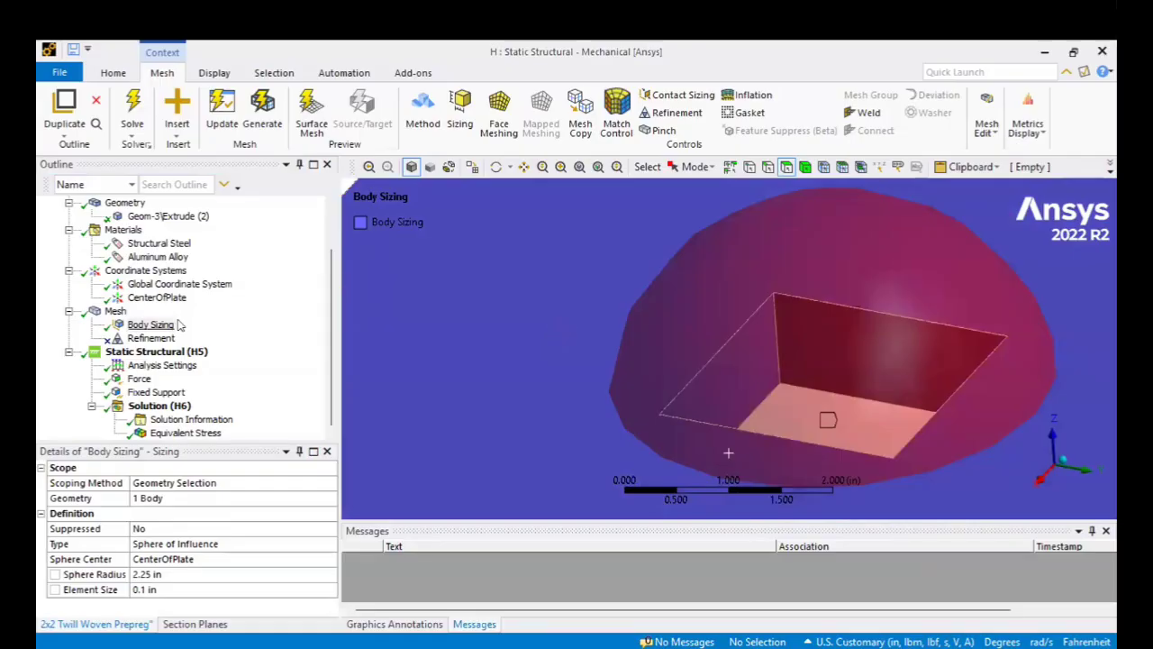
{"action": "left_click", "coordinate": [180, 433]}
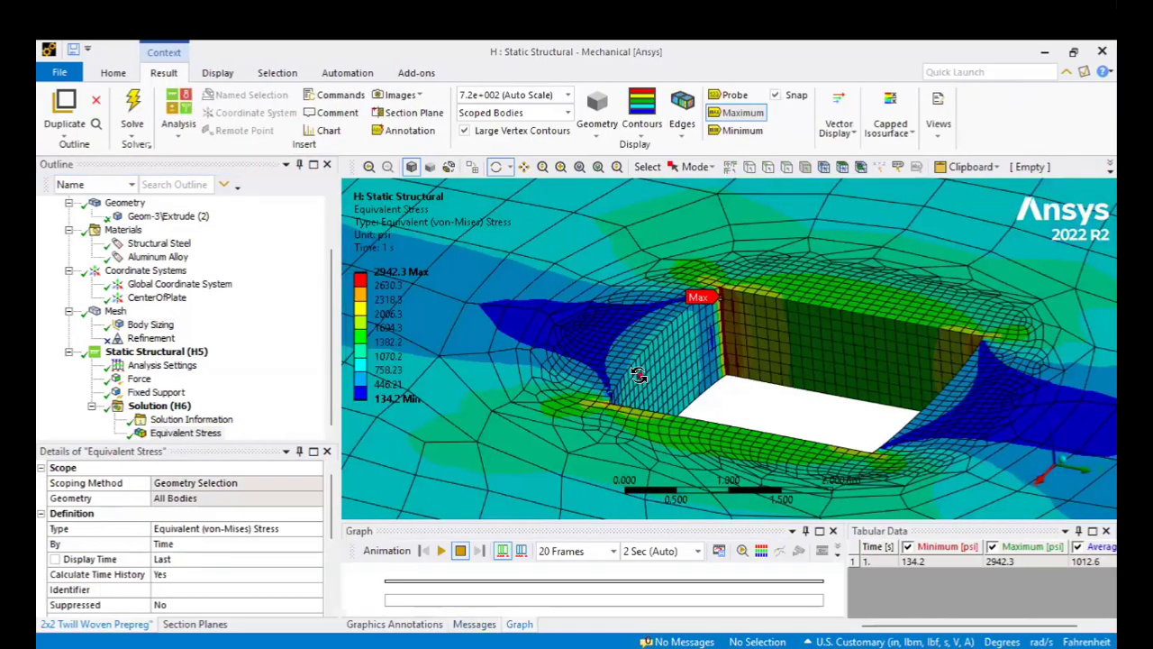
{"action": "middle_click_drag", "start_coordinate": [639, 369], "coordinate": [653, 344]}
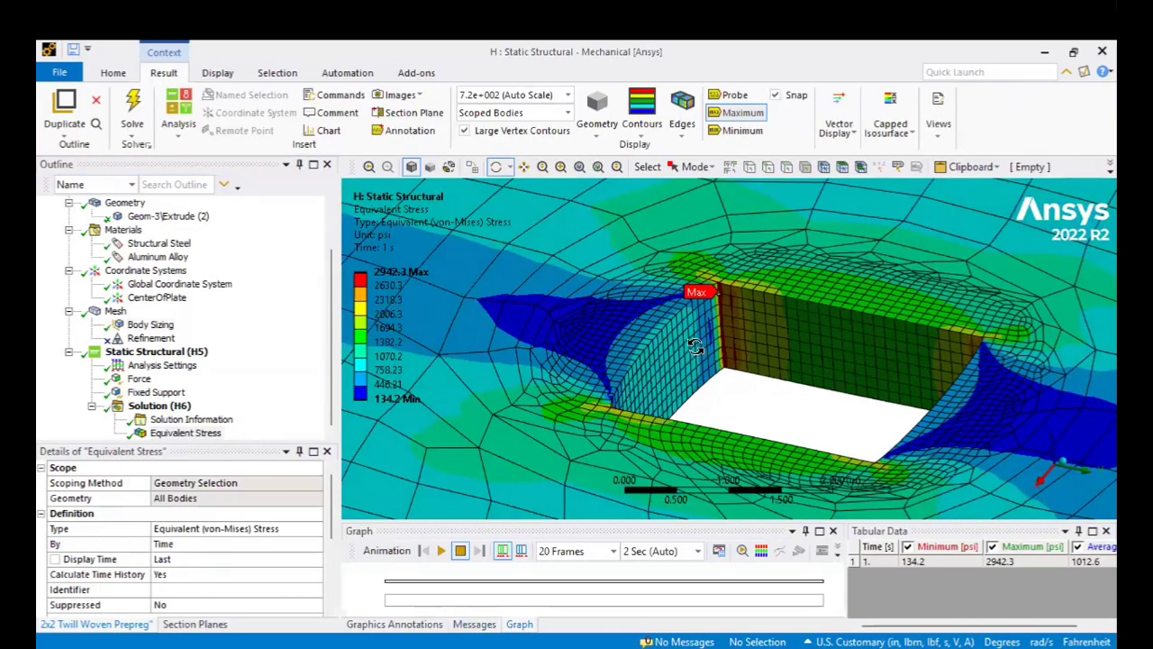
{"action": "left_click", "coordinate": [156, 326]}
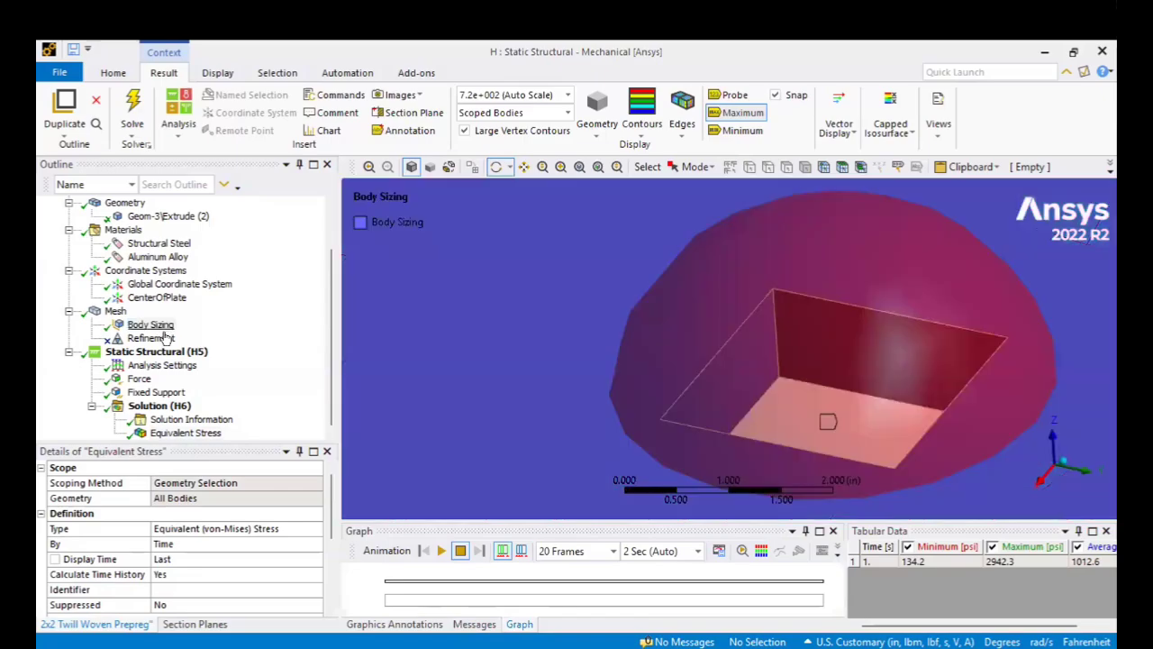
{"action": "left_click", "coordinate": [186, 433]}
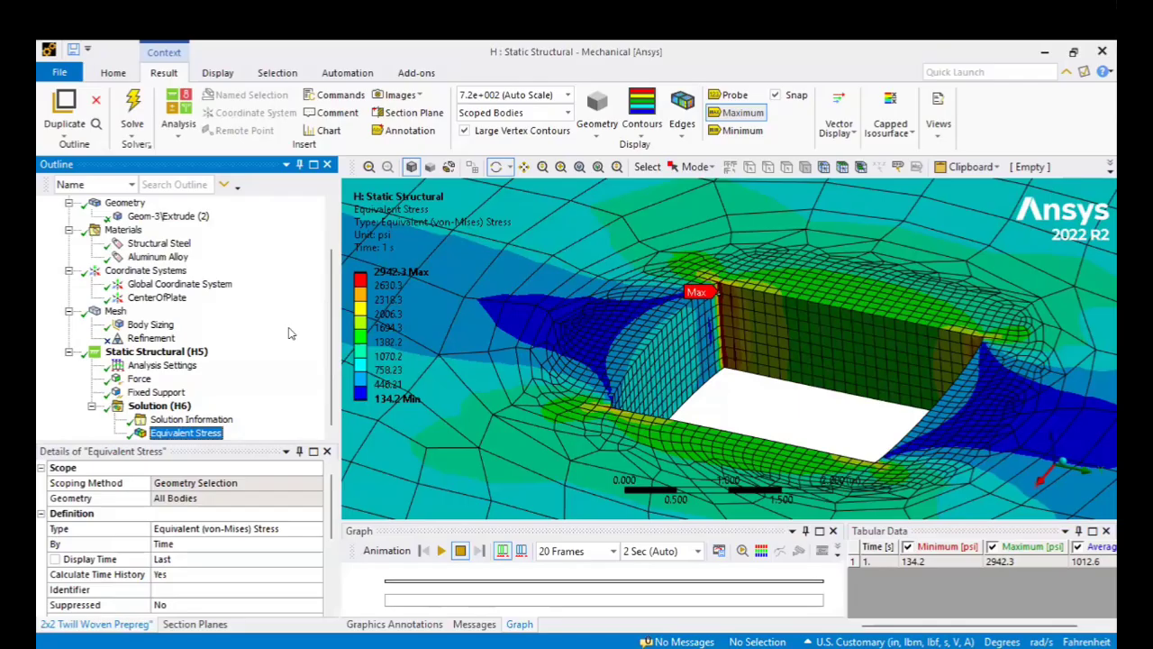
Step: Switch to NX and make the Edge Blend the current feature of SingularityPlate.prt, viewing the cutout's rounded corners
{"action": "key", "text": "alt+Tab"}
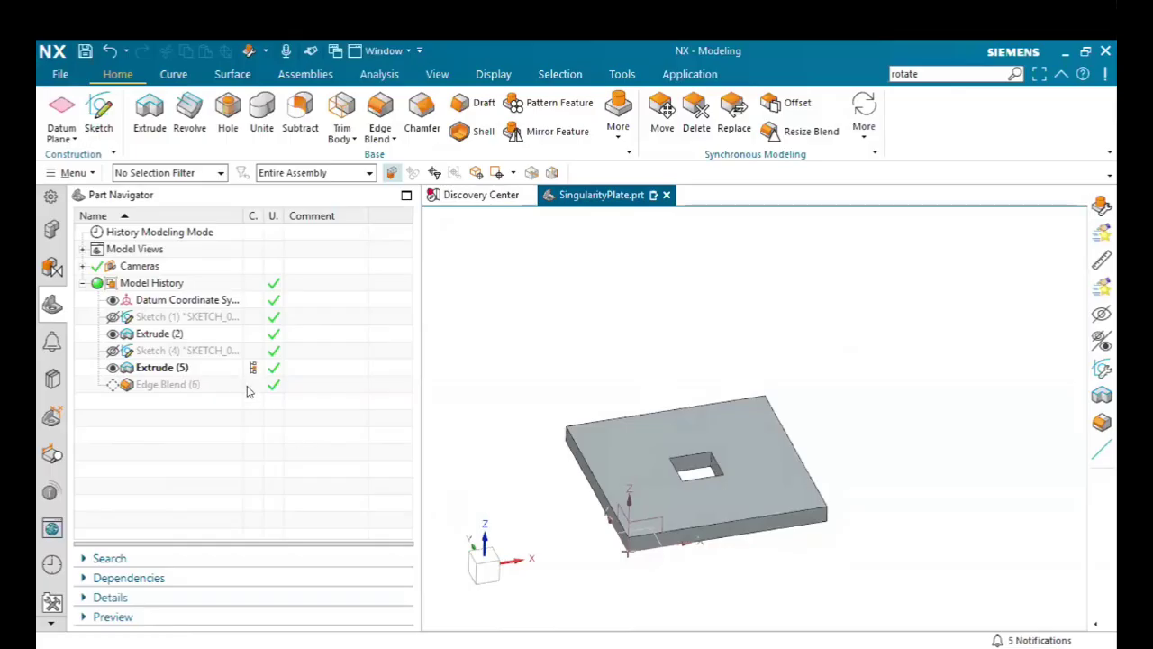
{"action": "left_click", "coordinate": [249, 386]}
{"action": "middle_click_drag", "start_coordinate": [742, 459], "coordinate": [587, 528]}
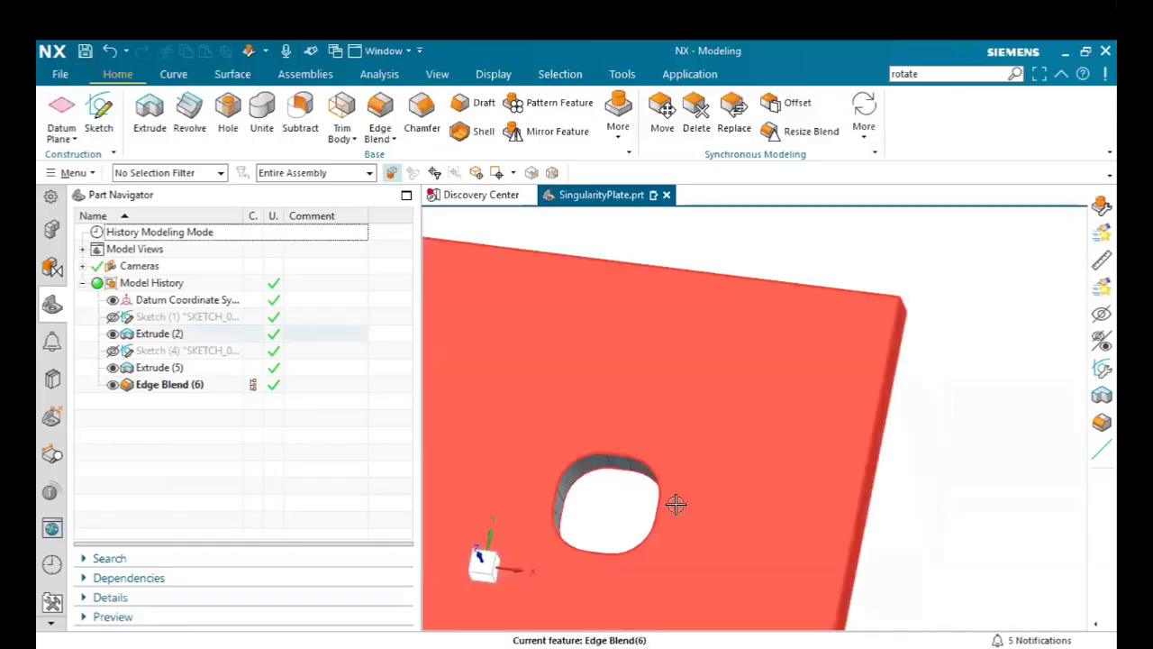
{"action": "middle_click_drag", "start_coordinate": [675, 505], "coordinate": [656, 514]}
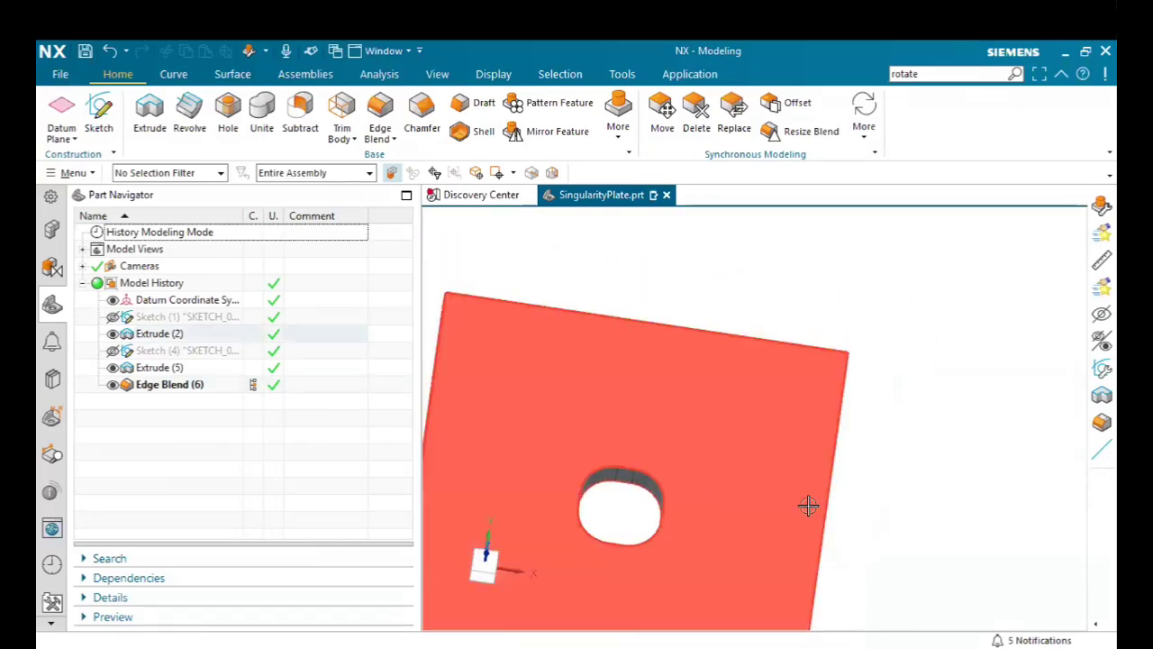
{"action": "middle_click_drag", "start_coordinate": [965, 486], "coordinate": [951, 484]}
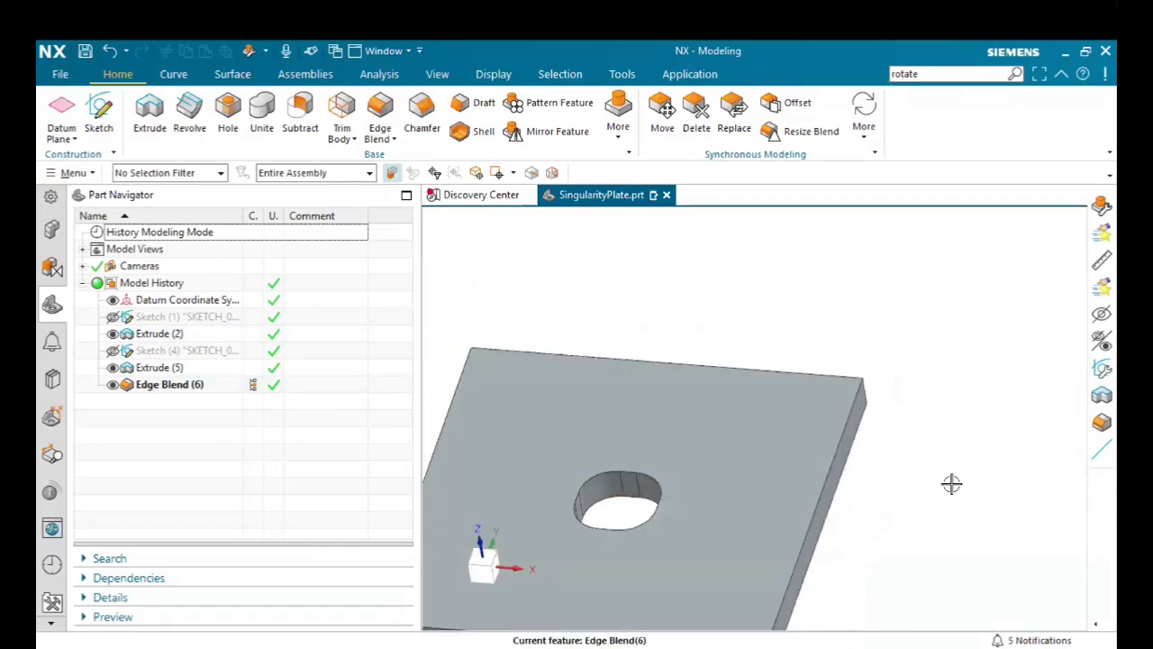
Step: Switch to the Word project document to review the plate and edge blend study figures, and return to Ansys Mechanical
{"action": "key", "text": "alt+Tab"}
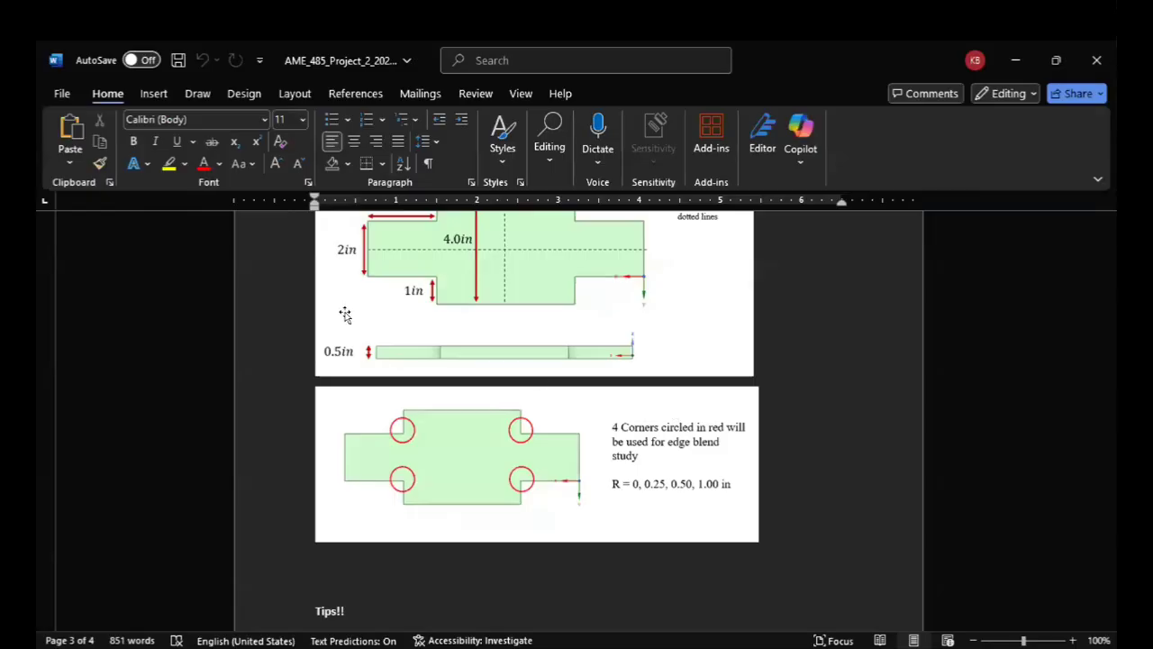
{"action": "scroll", "coordinate": [345, 313], "scroll_direction": "up", "scroll_amount": 2}
{"action": "key", "text": "alt"}
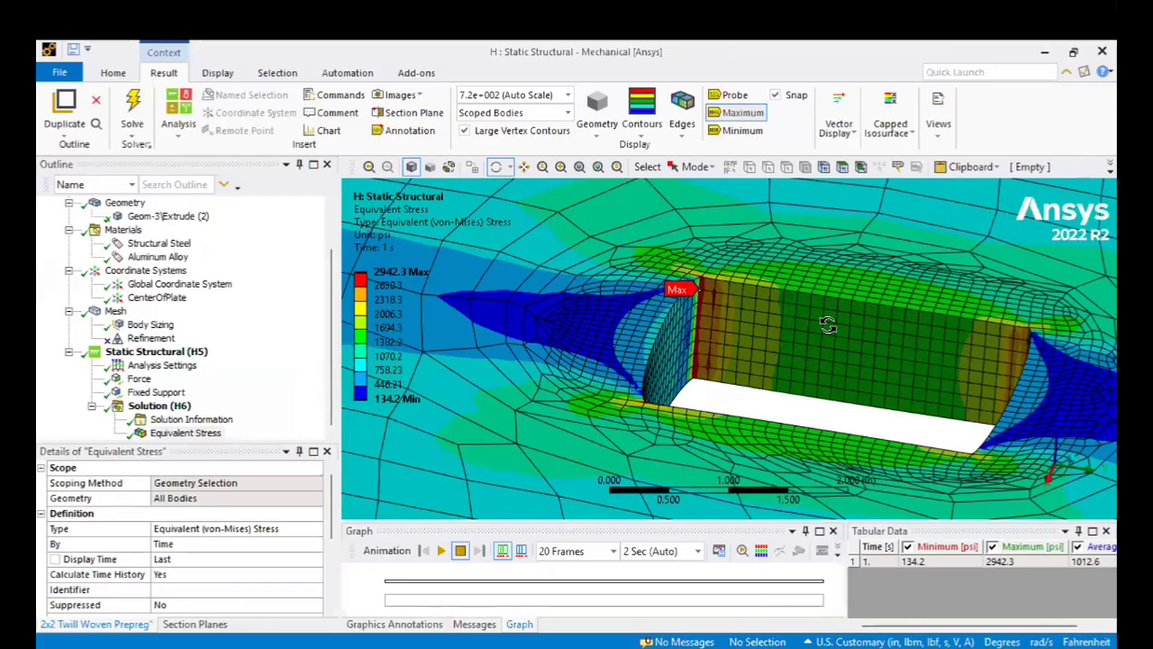
Step: Examine the refined mesh's equivalent stress across the whole plate and close up along the cutout's sharp corner edges and walls
{"action": "left_click_drag", "start_coordinate": [829, 324], "coordinate": [918, 312]}
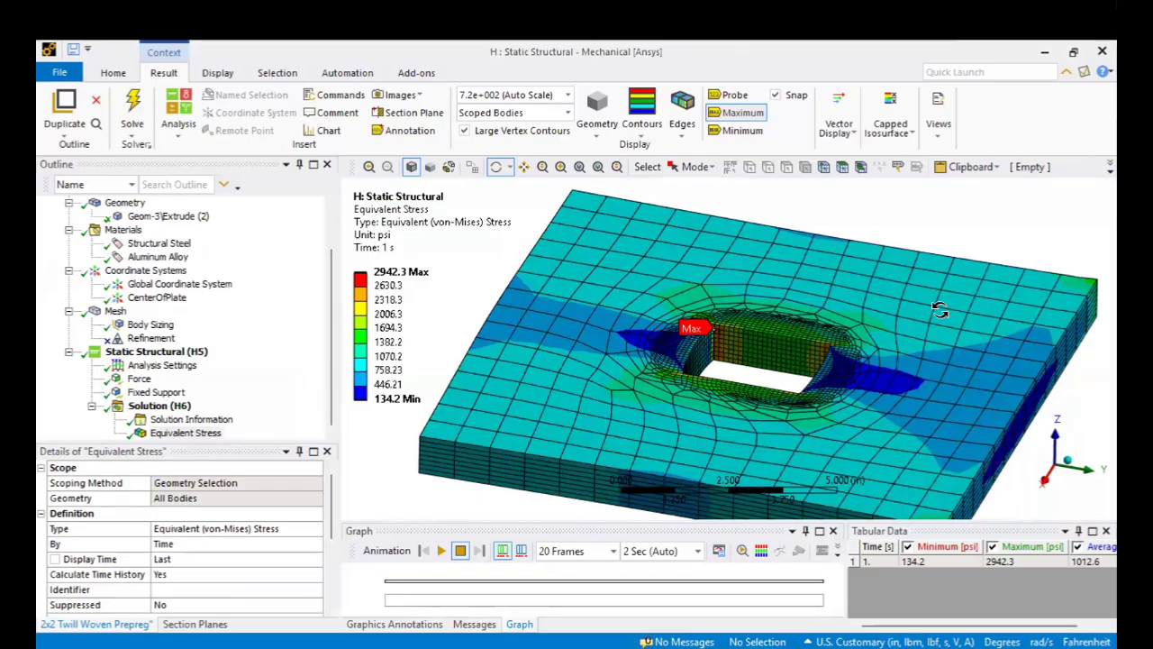
{"action": "scroll", "coordinate": [889, 356], "scroll_direction": "up", "scroll_amount": 4}
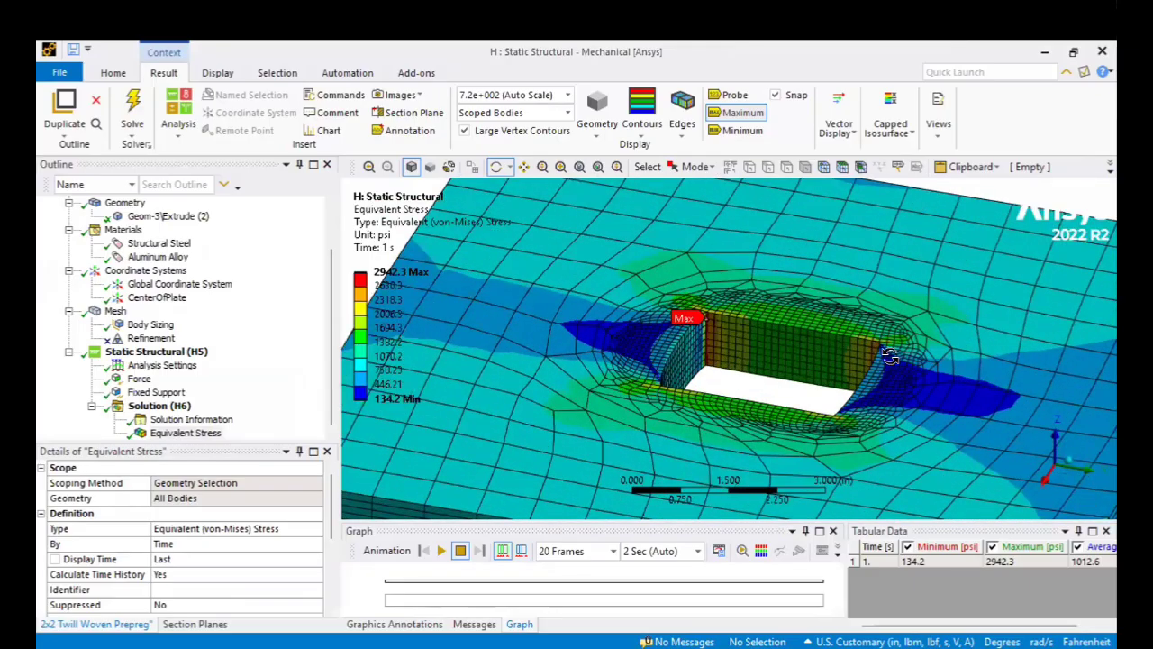
{"action": "left_click_drag", "start_coordinate": [890, 356], "coordinate": [693, 309]}
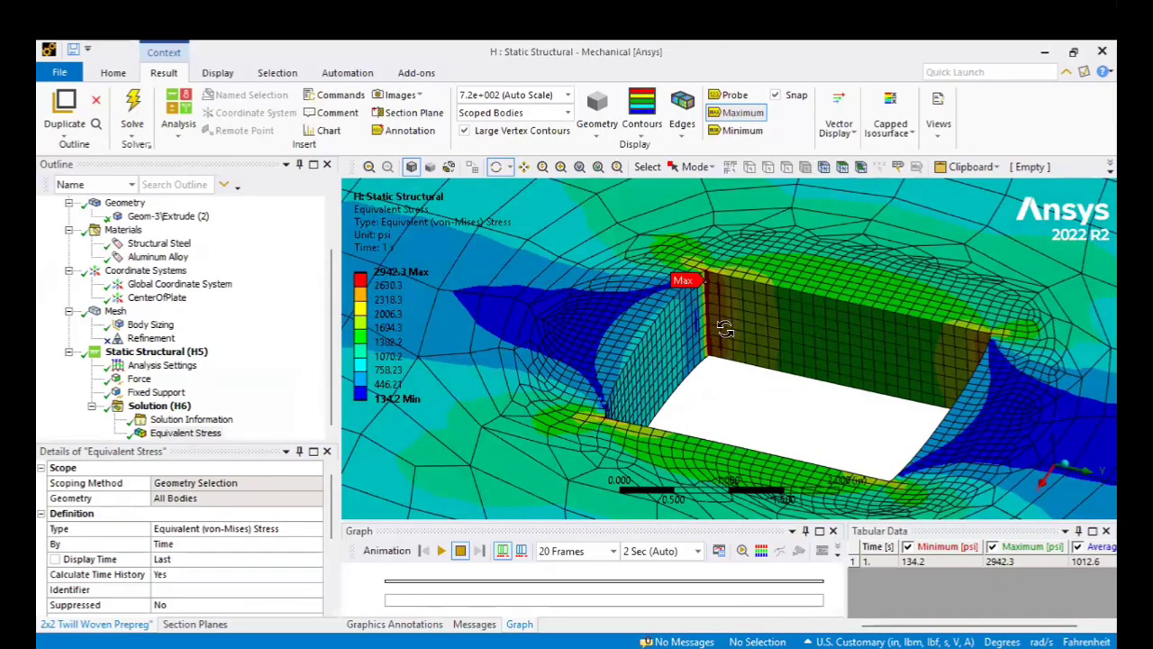
{"action": "mouse_move", "coordinate": [716, 344]}
{"action": "left_mouse_down"}
{"action": "mouse_move", "coordinate": [701, 340]}
{"action": "mouse_move", "coordinate": [710, 344]}
{"action": "left_mouse_up"}
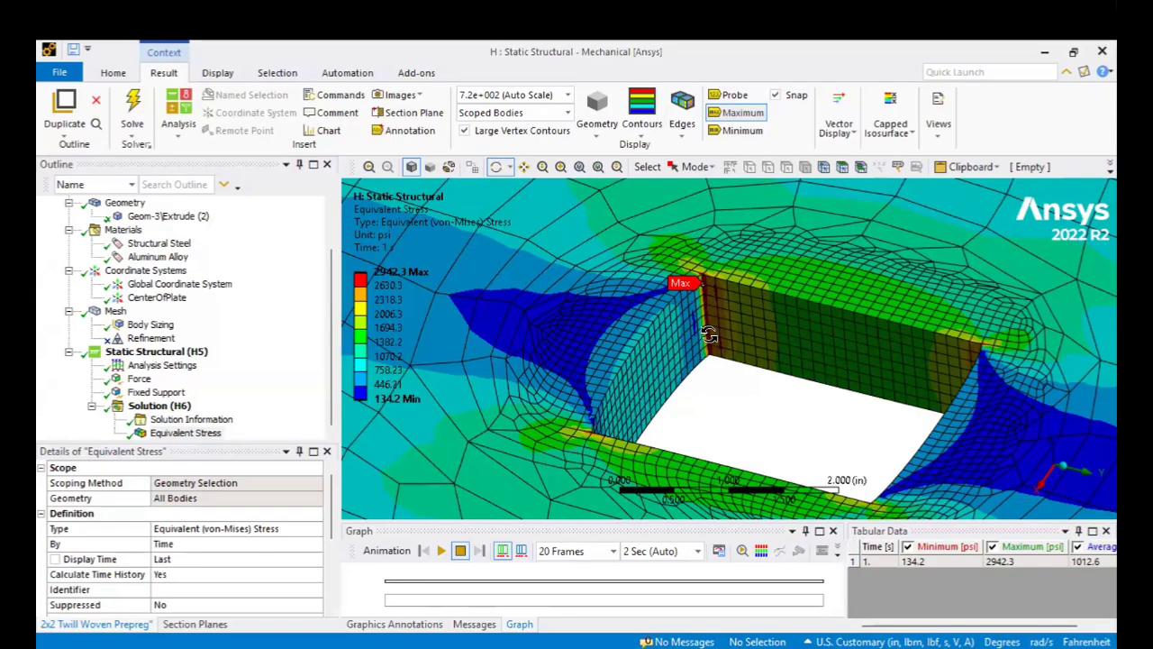
{"action": "scroll", "coordinate": [688, 332], "scroll_direction": "down", "scroll_amount": 4}
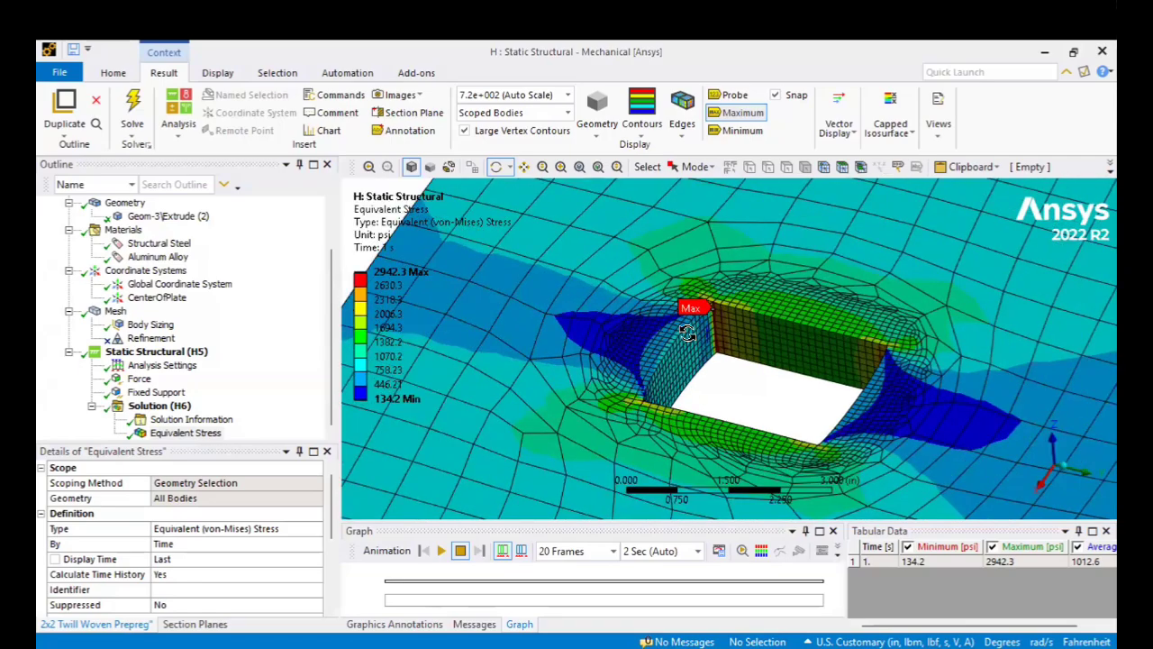
{"action": "left_click_drag", "start_coordinate": [685, 369], "coordinate": [681, 379]}
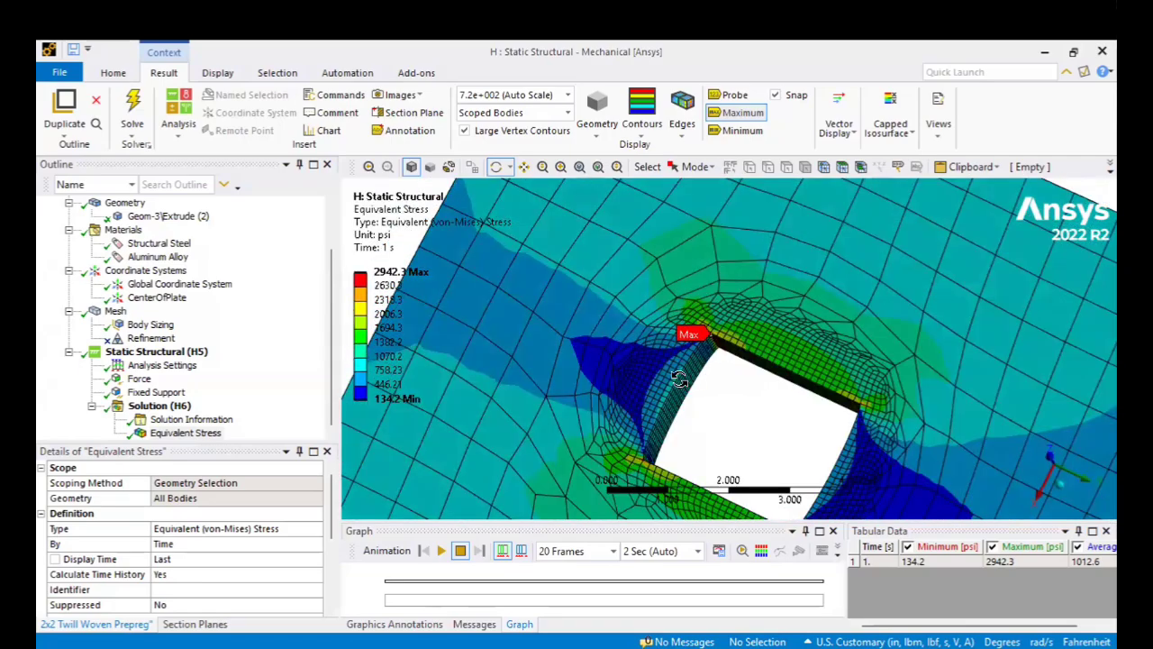
{"action": "scroll", "coordinate": [685, 329], "scroll_direction": "up", "scroll_amount": 2}
{"action": "left_click_drag", "start_coordinate": [719, 309], "coordinate": [759, 245]}
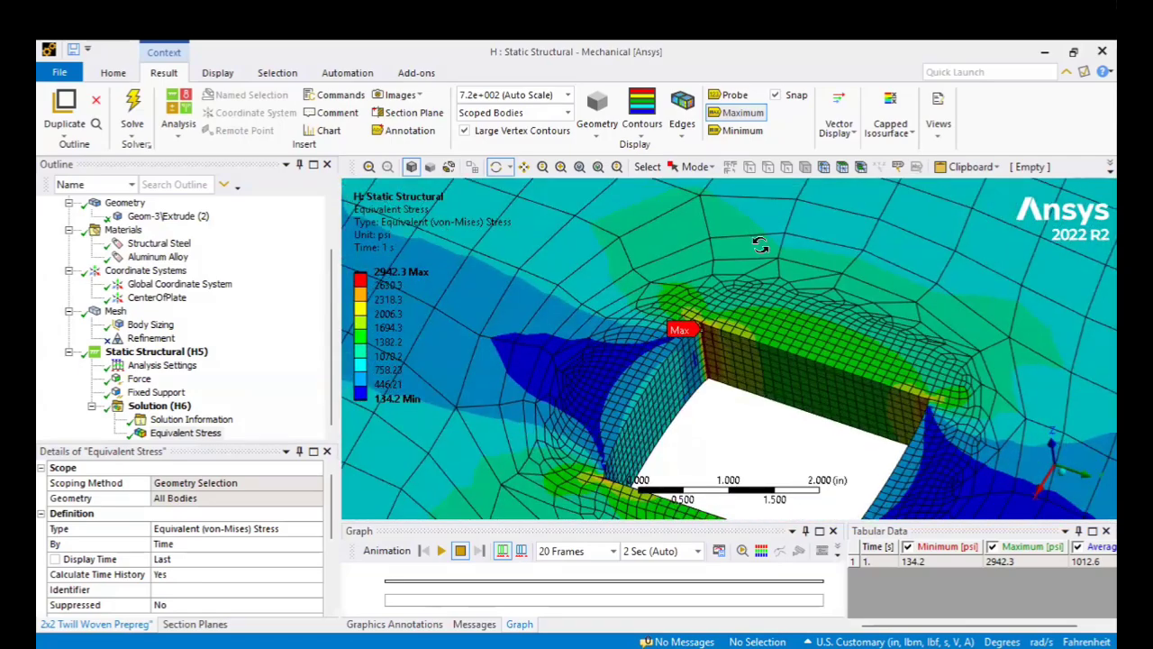